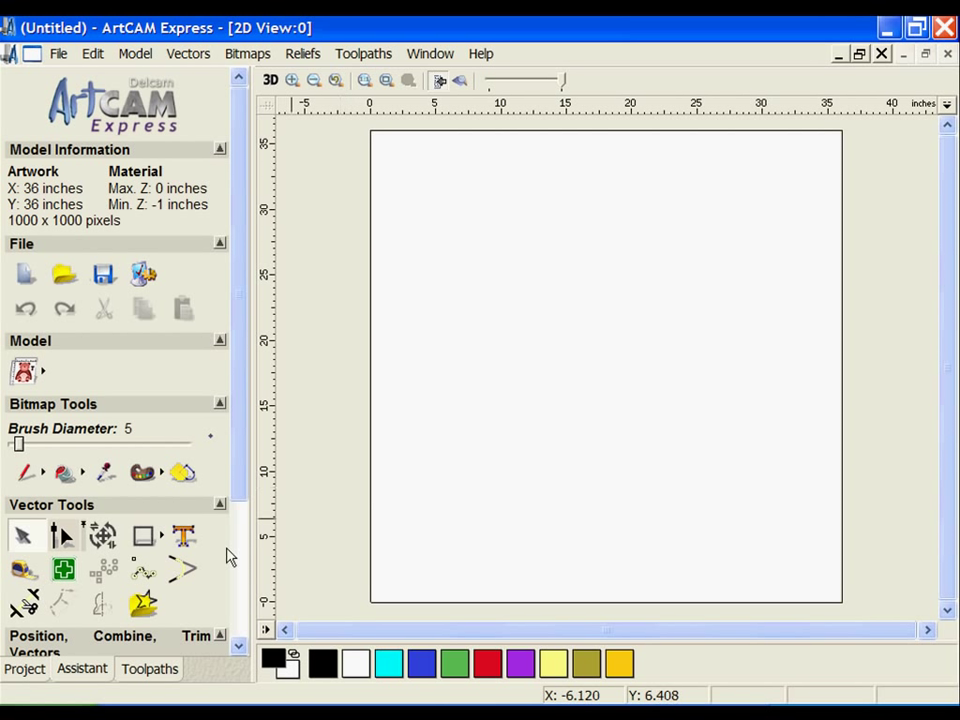
Step: Create a square vector 30 inches in size, centred on X 0, Y 0
{"action": "left_click", "coordinate": [146, 540]}
{"action": "left_click", "coordinate": [72, 217]}
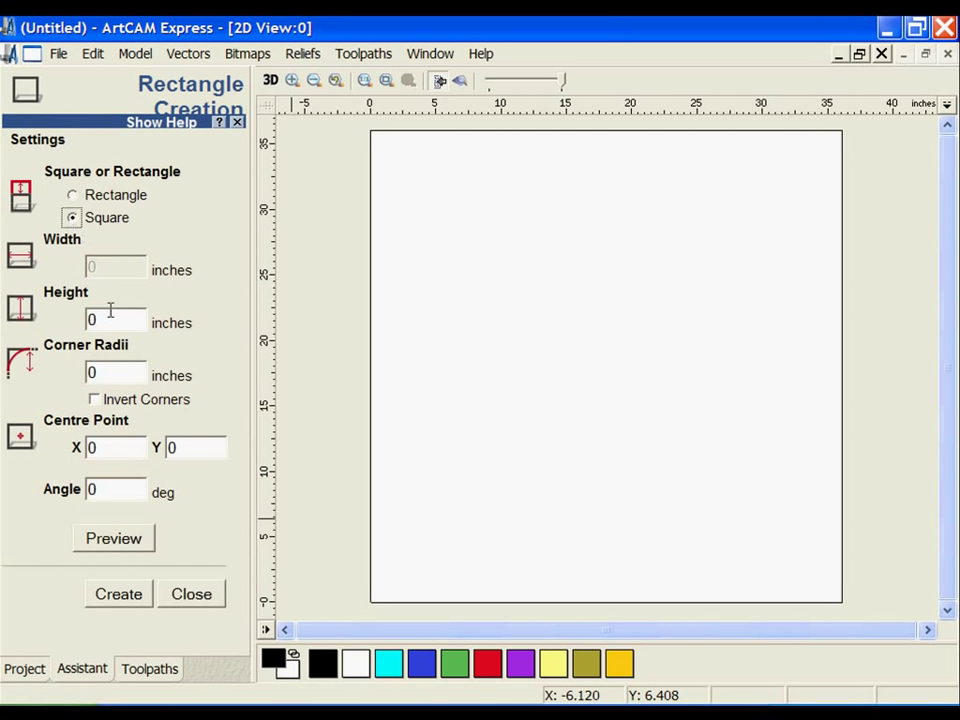
{"action": "double_click", "coordinate": [92, 318]}
{"action": "type", "text": "3"}
{"action": "left_click", "coordinate": [118, 596]}
{"action": "left_click", "coordinate": [205, 596]}
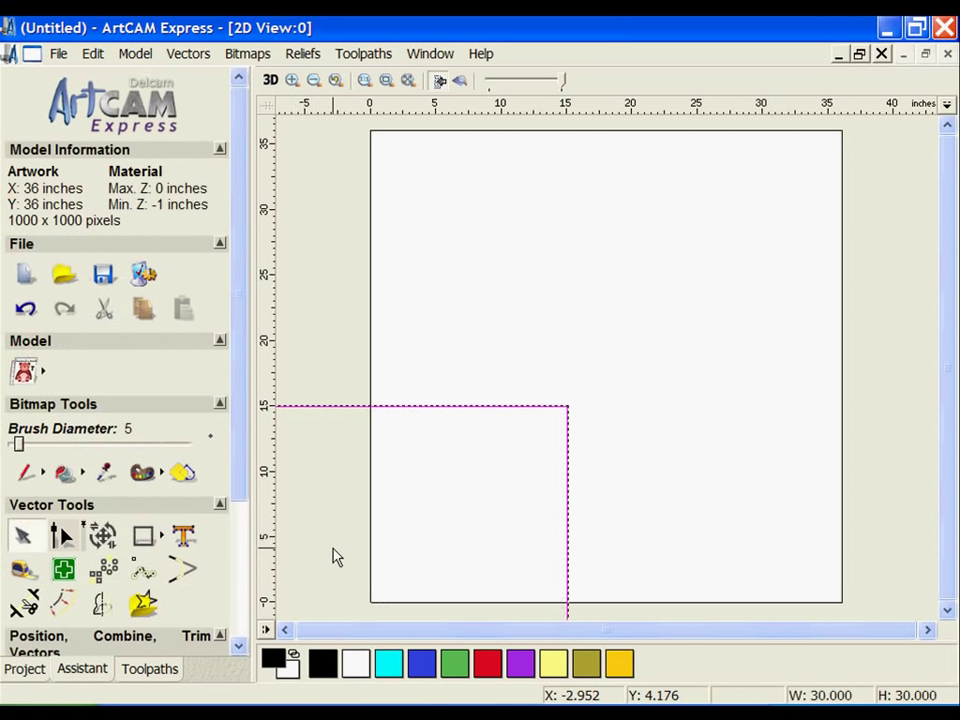
Step: Centre the 30-inch square on the page and deselect it
{"action": "scroll", "coordinate": [236, 508], "scroll_direction": "down", "scroll_amount": 5}
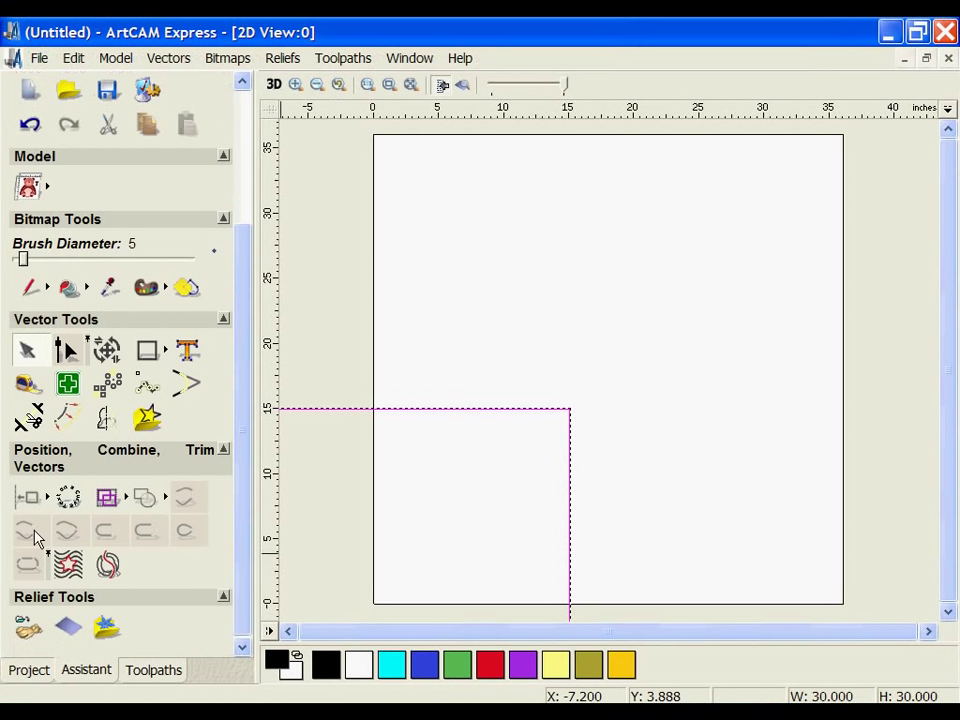
{"action": "left_click", "coordinate": [46, 507]}
{"action": "left_click", "coordinate": [279, 497]}
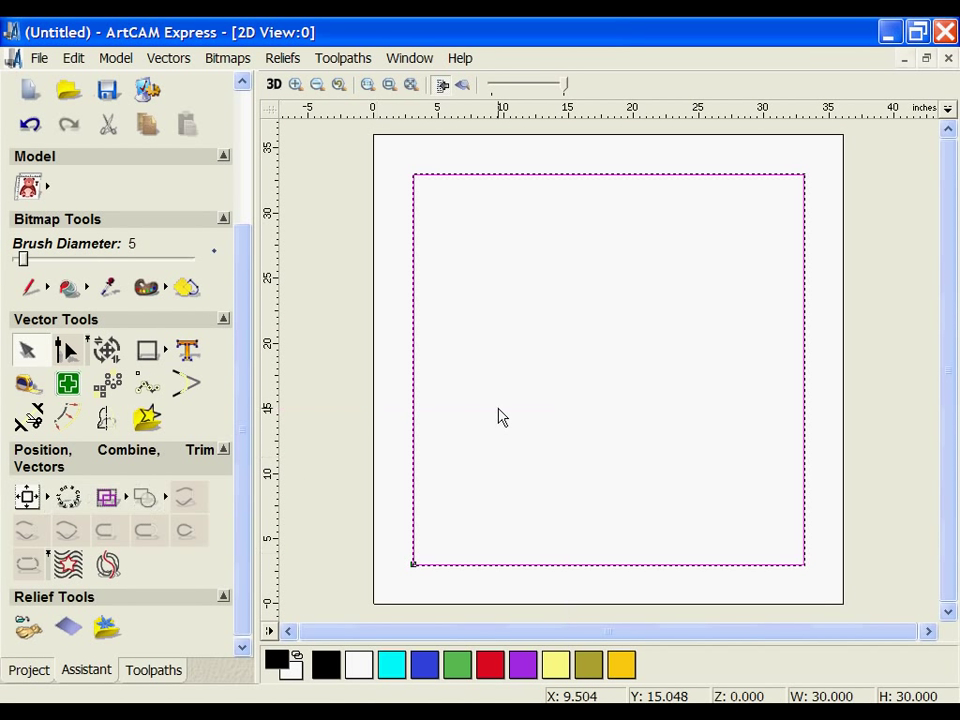
{"action": "left_click", "coordinate": [504, 421]}
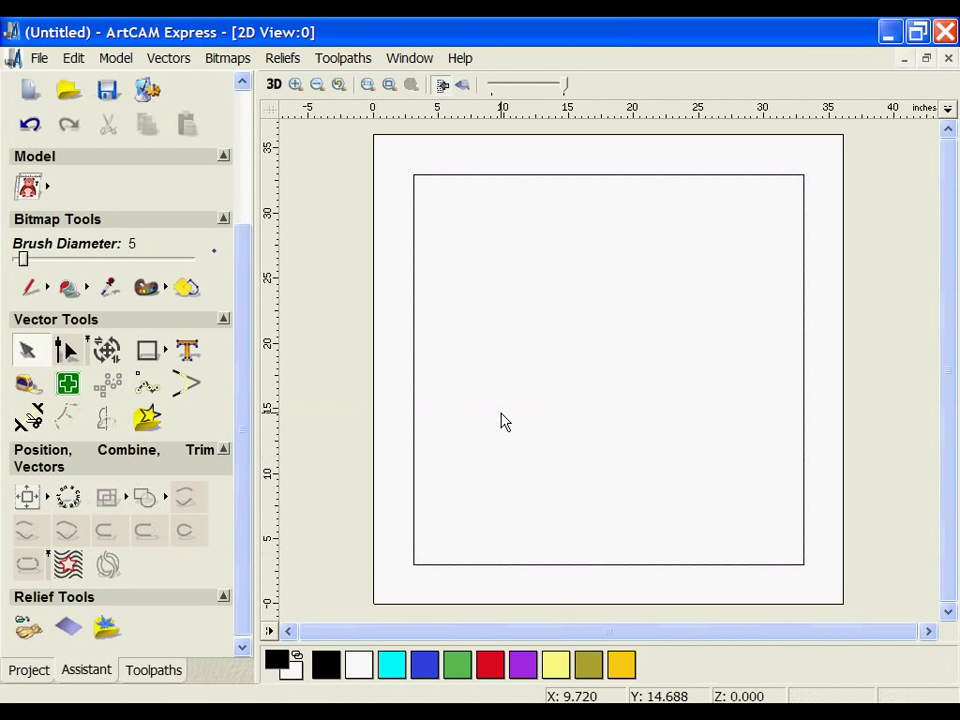
Step: Create a 7-inch diameter circle centred on the square's upper-left corner at X 3, Y 33
{"action": "left_click", "coordinate": [166, 350]}
{"action": "left_click", "coordinate": [218, 351]}
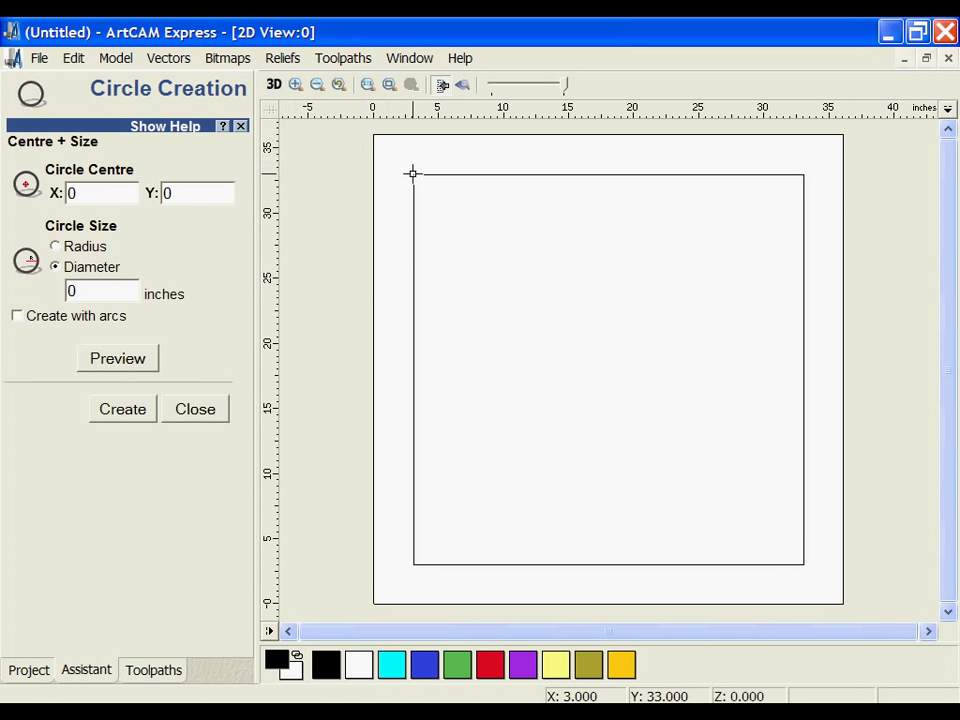
{"action": "left_click_drag", "start_coordinate": [414, 173], "coordinate": [424, 214]}
{"action": "left_click_drag", "start_coordinate": [106, 291], "coordinate": [75, 292]}
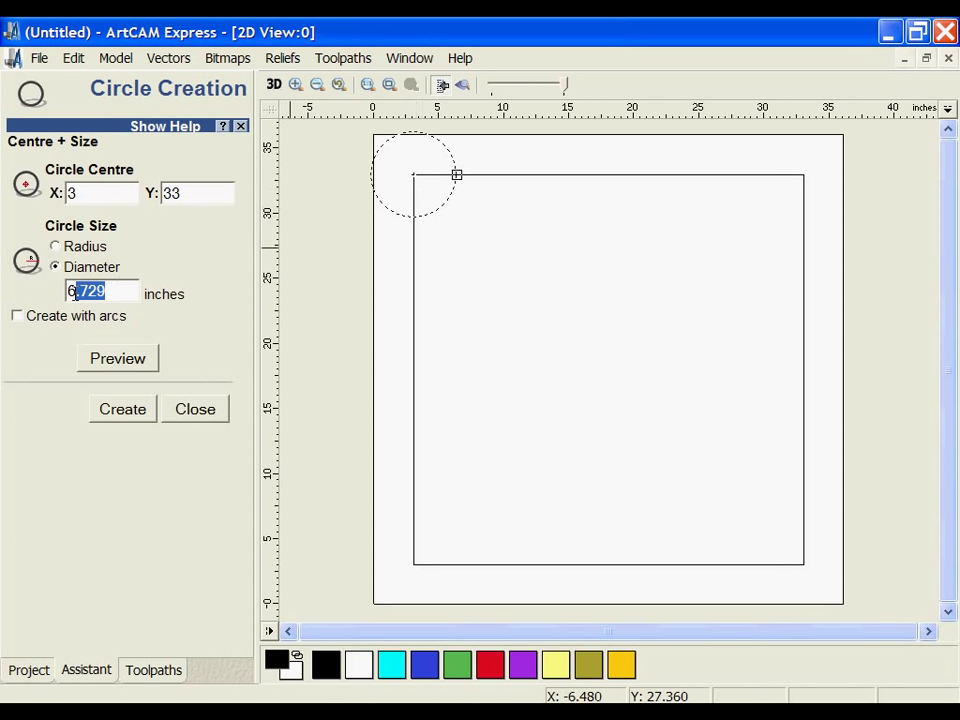
{"action": "type", "text": "7"}
{"action": "left_click", "coordinate": [119, 368]}
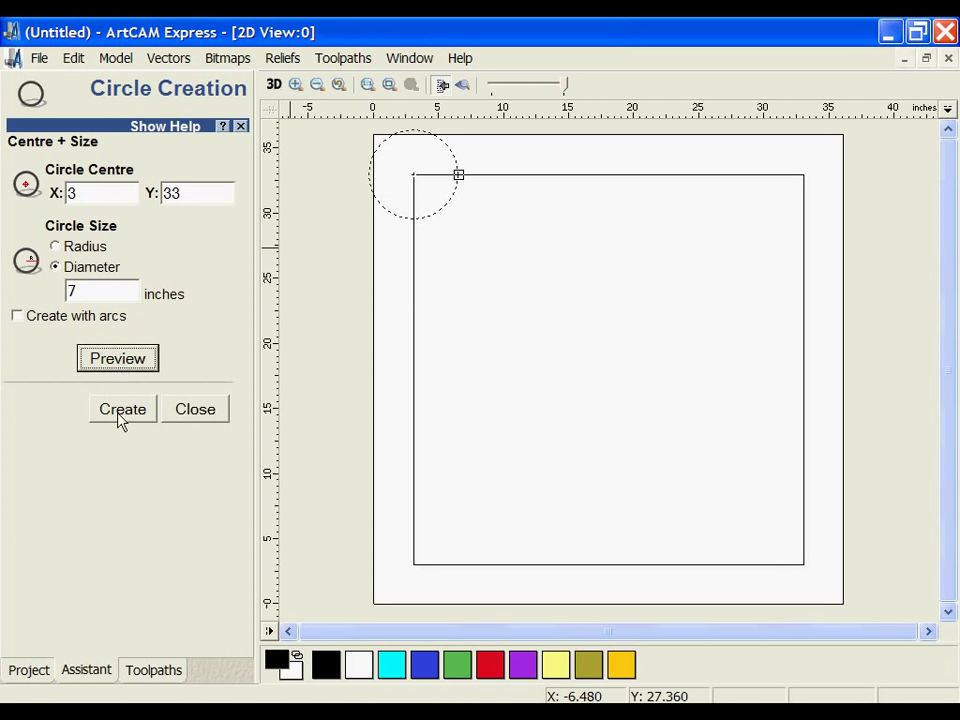
{"action": "left_click", "coordinate": [123, 410]}
{"action": "left_click", "coordinate": [197, 410]}
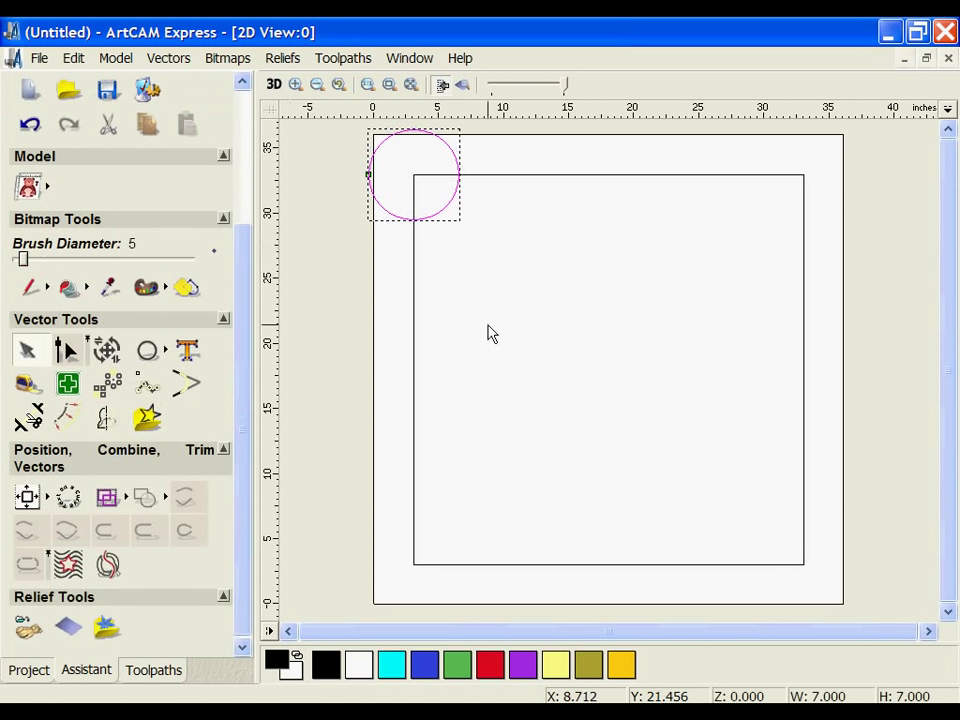
{"action": "left_click", "coordinate": [489, 332]}
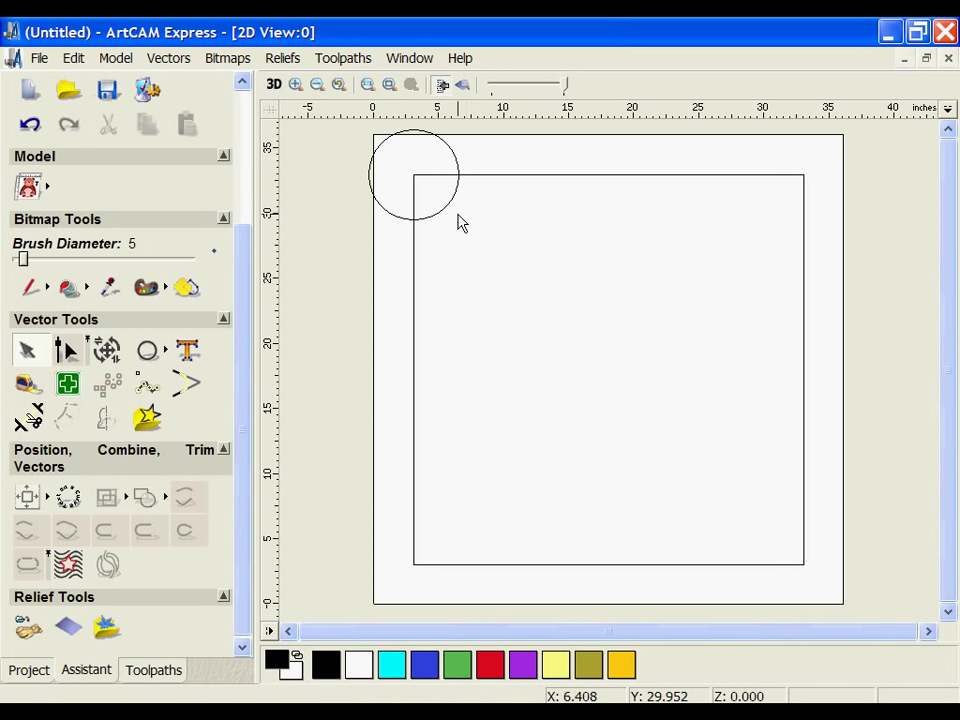
Step: Draw two straight polylines from the square's centre, about 25.5 inches upward and about 26.2 inches to the left, crossing its edges
{"action": "left_click", "coordinate": [167, 352]}
{"action": "left_click", "coordinate": [249, 351]}
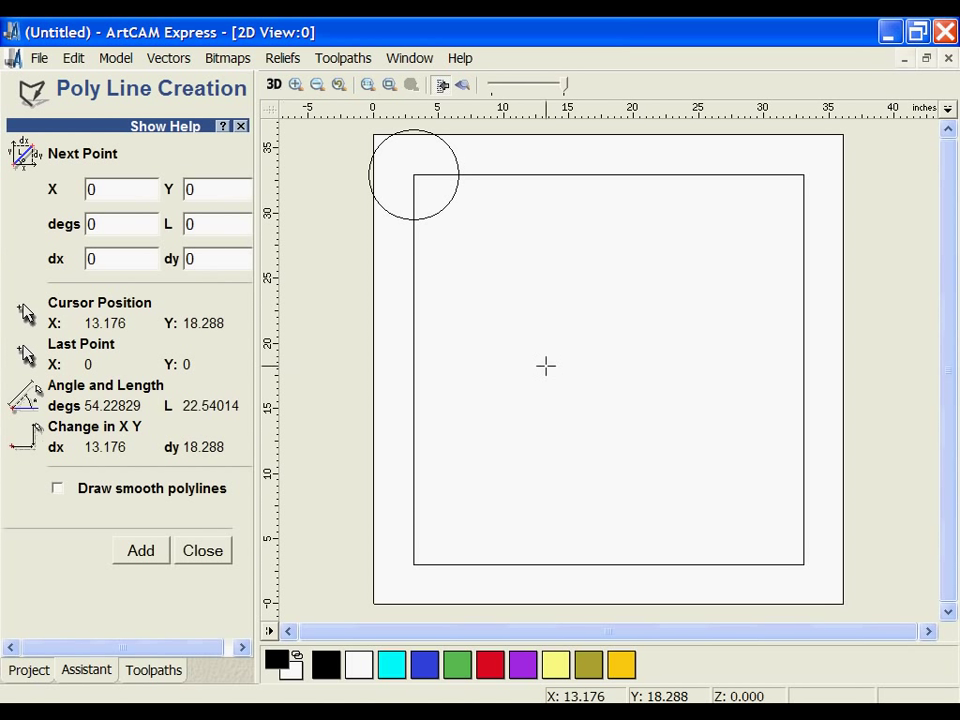
{"action": "left_click", "coordinate": [607, 368]}
{"action": "scroll", "coordinate": [608, 369], "scroll_direction": "down", "scroll_amount": 2}
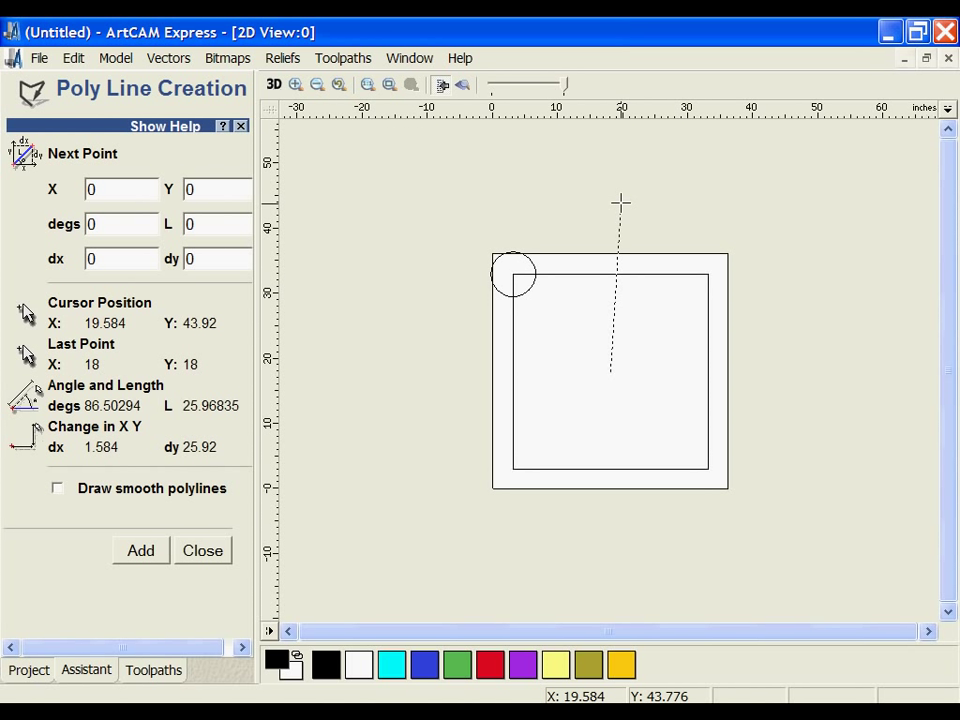
{"action": "left_click", "coordinate": [608, 206]}
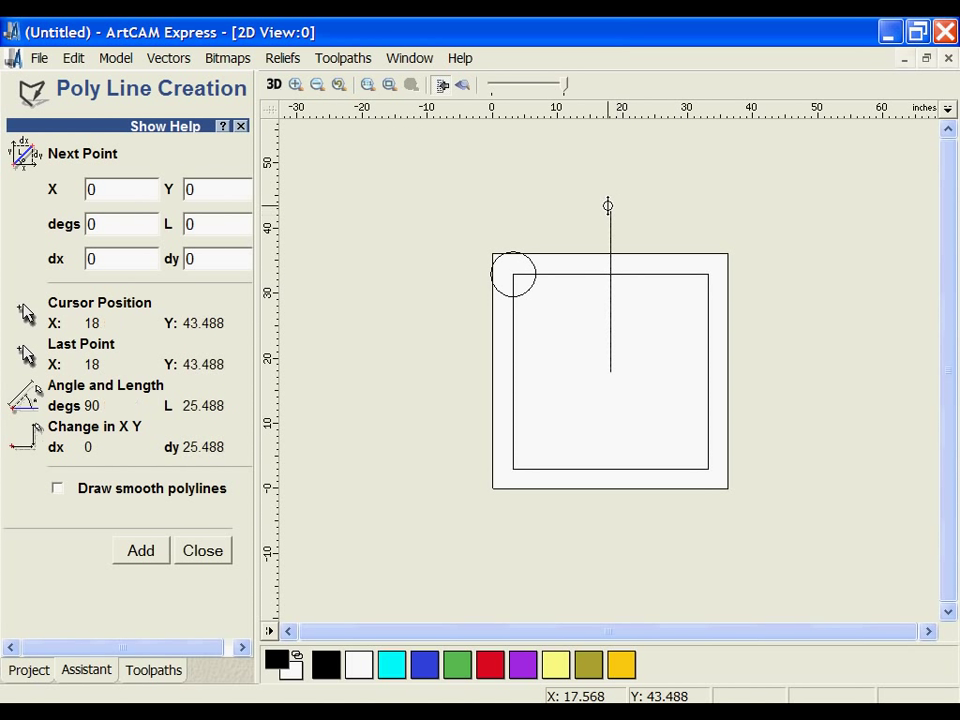
{"action": "left_click", "coordinate": [612, 370]}
{"action": "left_click", "coordinate": [438, 371]}
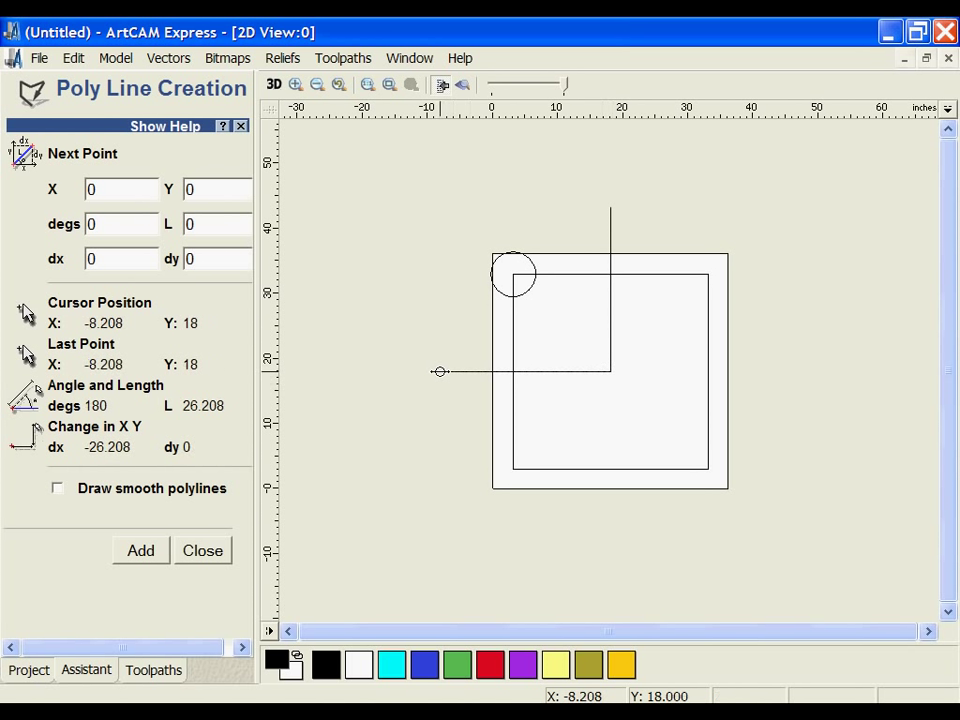
{"action": "key", "text": "Escape"}
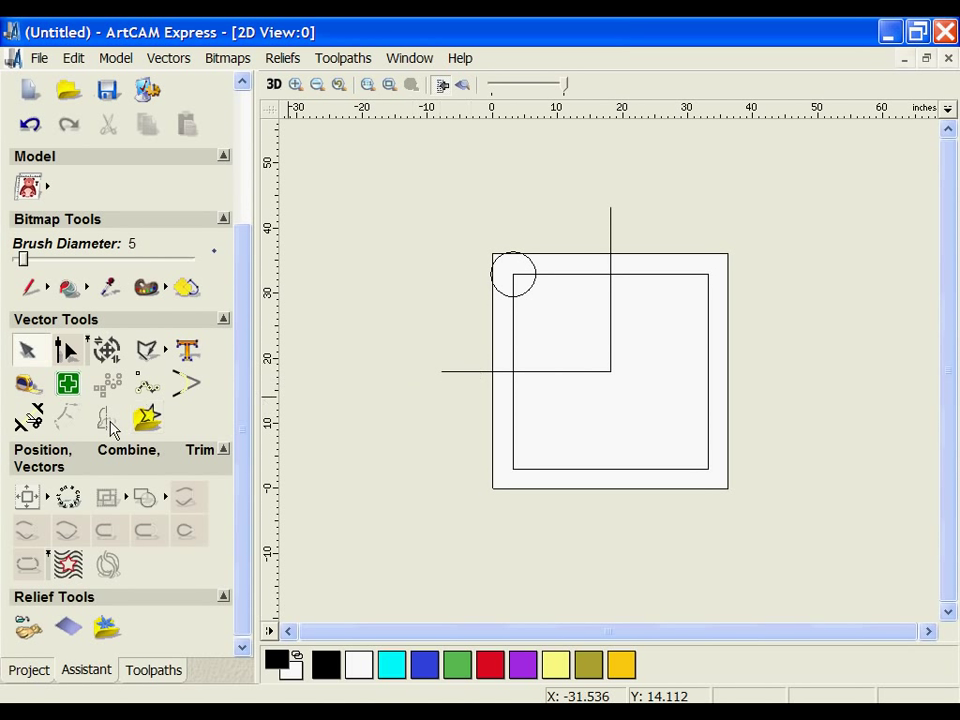
Step: Trim the circle and square so only the upper-left quarter of the outline with its concave corner arc remains
{"action": "left_click", "coordinate": [30, 422]}
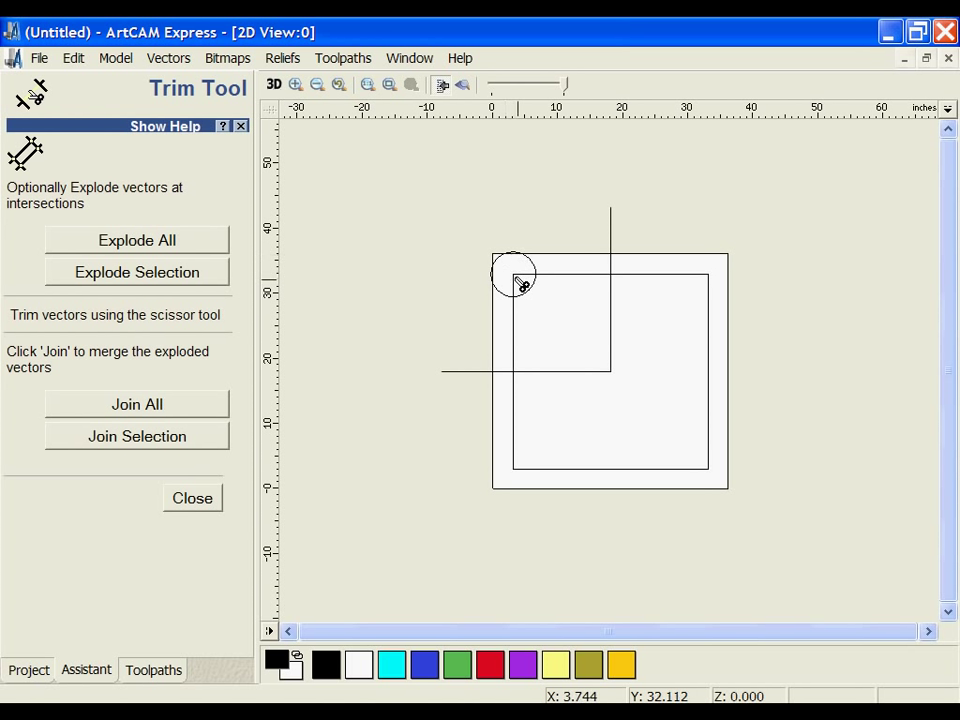
{"action": "left_click", "coordinate": [536, 265]}
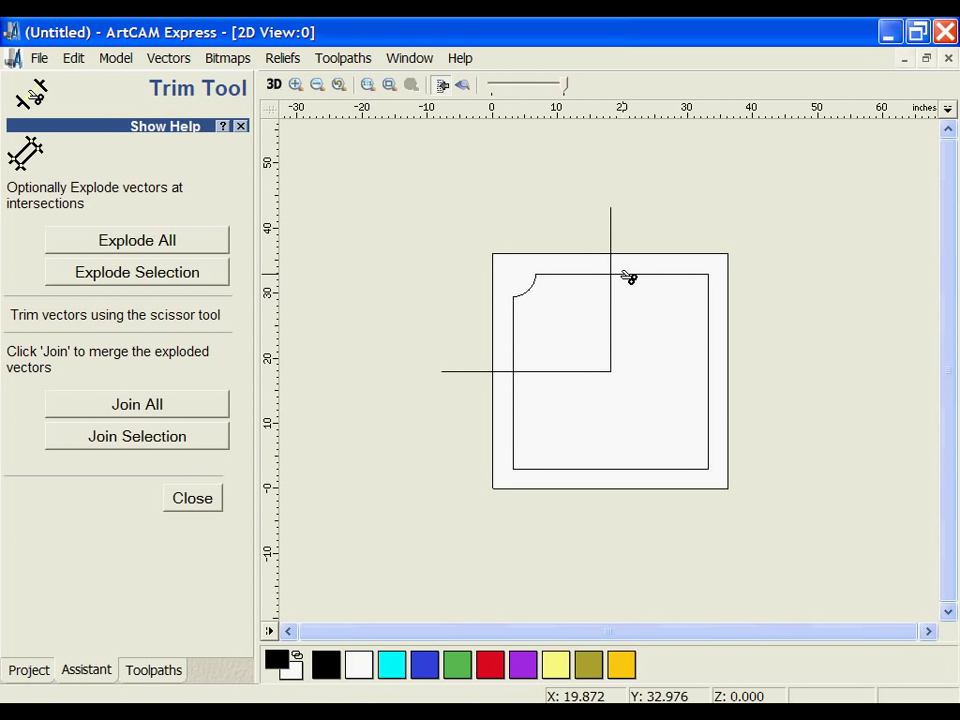
{"action": "left_click", "coordinate": [628, 275]}
{"action": "left_click", "coordinate": [195, 502]}
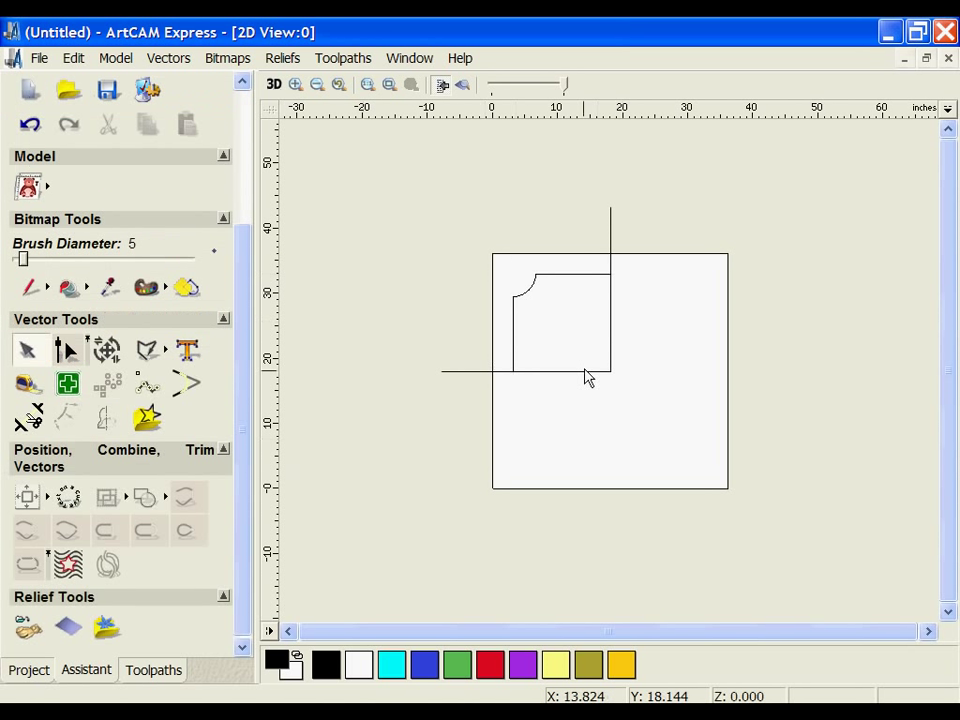
Step: Delete the horizontal and vertical guide lines drawn from the page centre
{"action": "left_click", "coordinate": [581, 371]}
{"action": "key", "text": "Delete"}
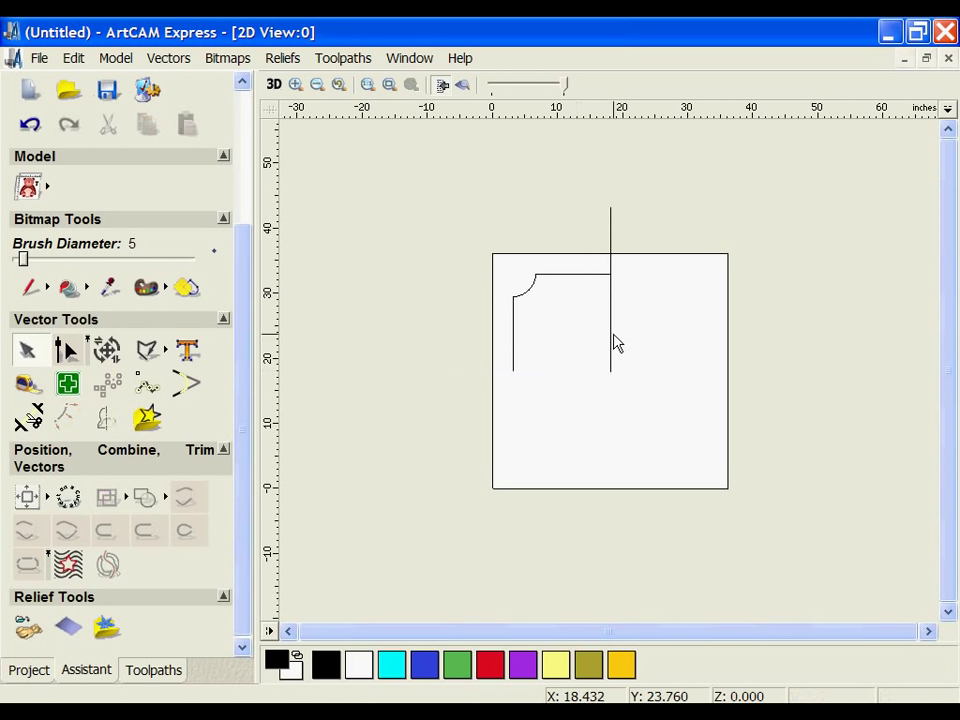
{"action": "left_click", "coordinate": [610, 337]}
{"action": "key", "text": "Delete"}
{"action": "scroll", "coordinate": [594, 319], "scroll_direction": "up", "scroll_amount": 2}
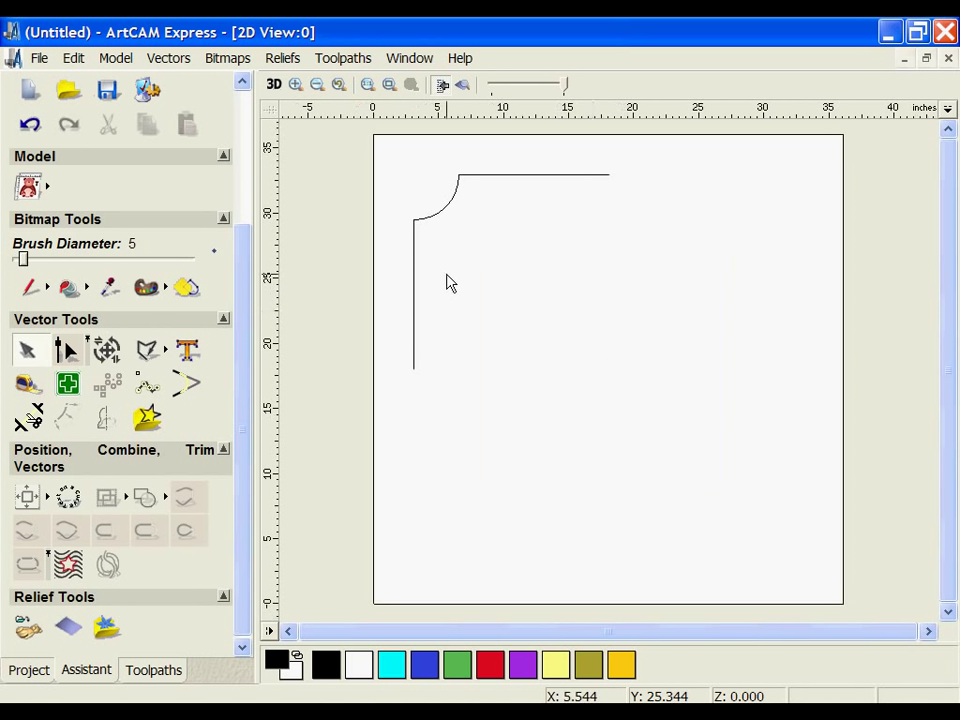
Step: Mirror the quarter outline to the right and then the upper half to the bottom, keeping copies of the original vectors
{"action": "left_click_drag", "start_coordinate": [370, 148], "coordinate": [668, 443]}
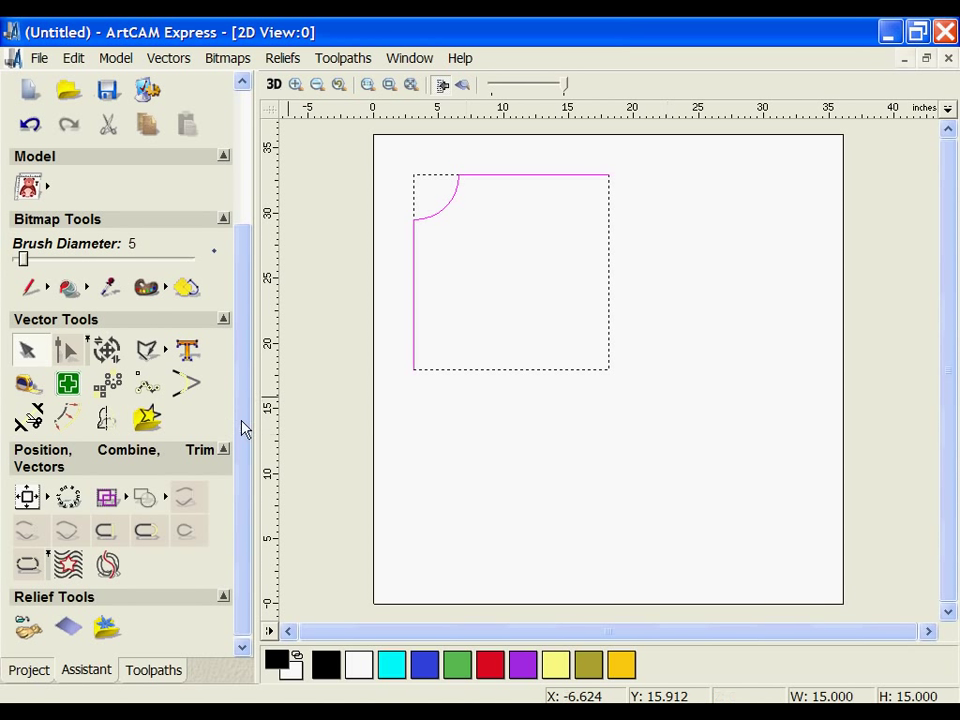
{"action": "left_click", "coordinate": [106, 417]}
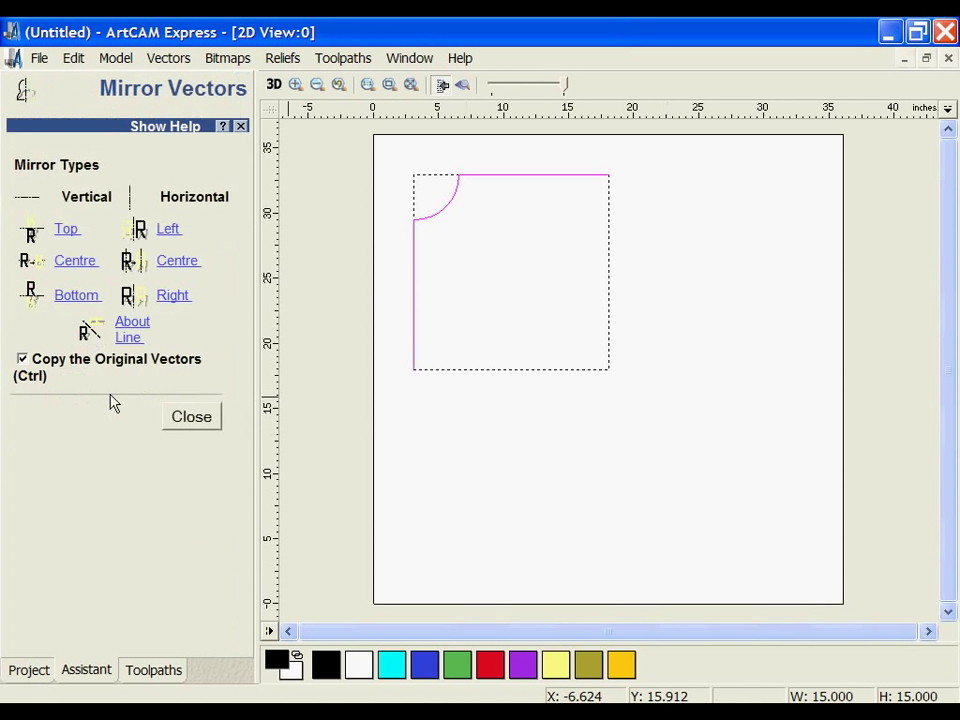
{"action": "left_click", "coordinate": [170, 296]}
{"action": "left_click_drag", "start_coordinate": [381, 154], "coordinate": [597, 322]}
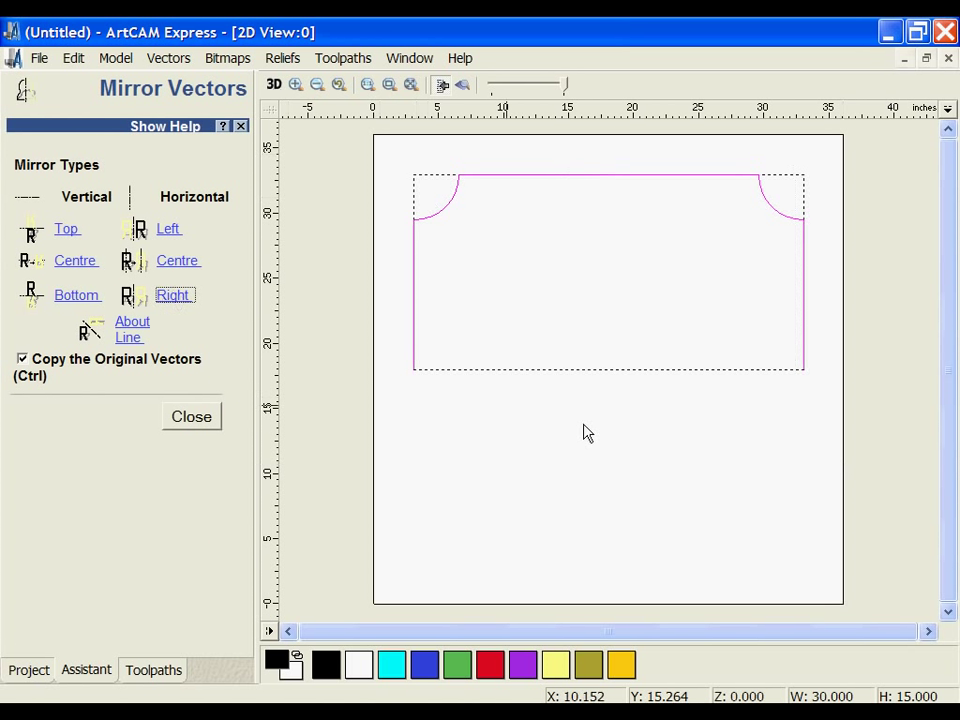
{"action": "left_click", "coordinate": [78, 297]}
{"action": "left_click", "coordinate": [206, 414]}
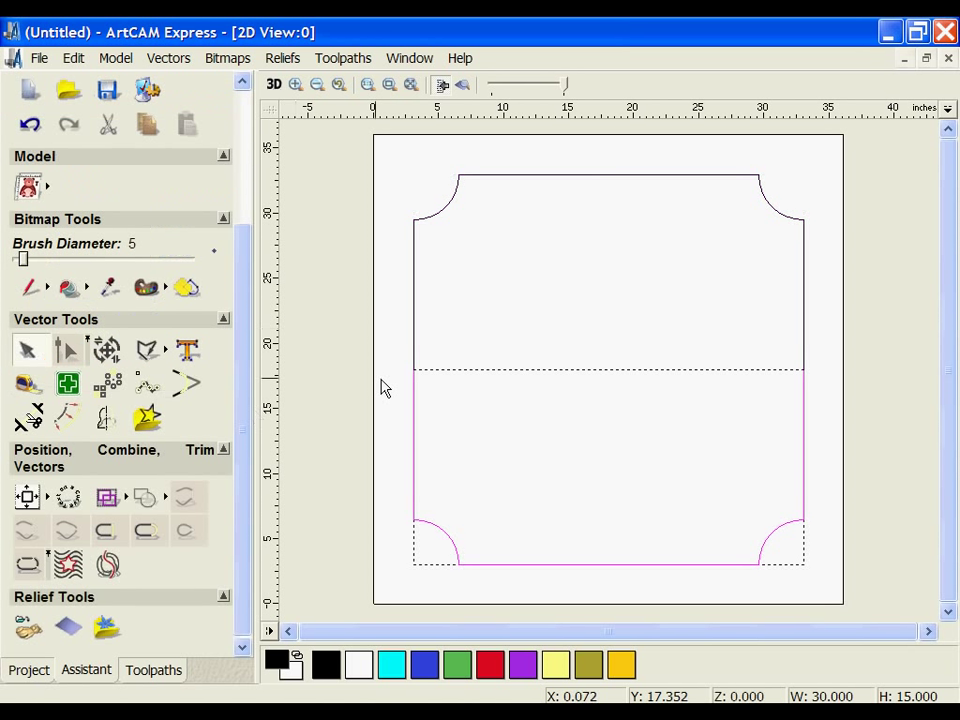
Step: Inspect the left, top and right segments and corner arcs of the outline to see whether they are separate vectors
{"action": "left_click", "coordinate": [398, 376]}
{"action": "left_click", "coordinate": [414, 340]}
{"action": "left_click", "coordinate": [414, 408]}
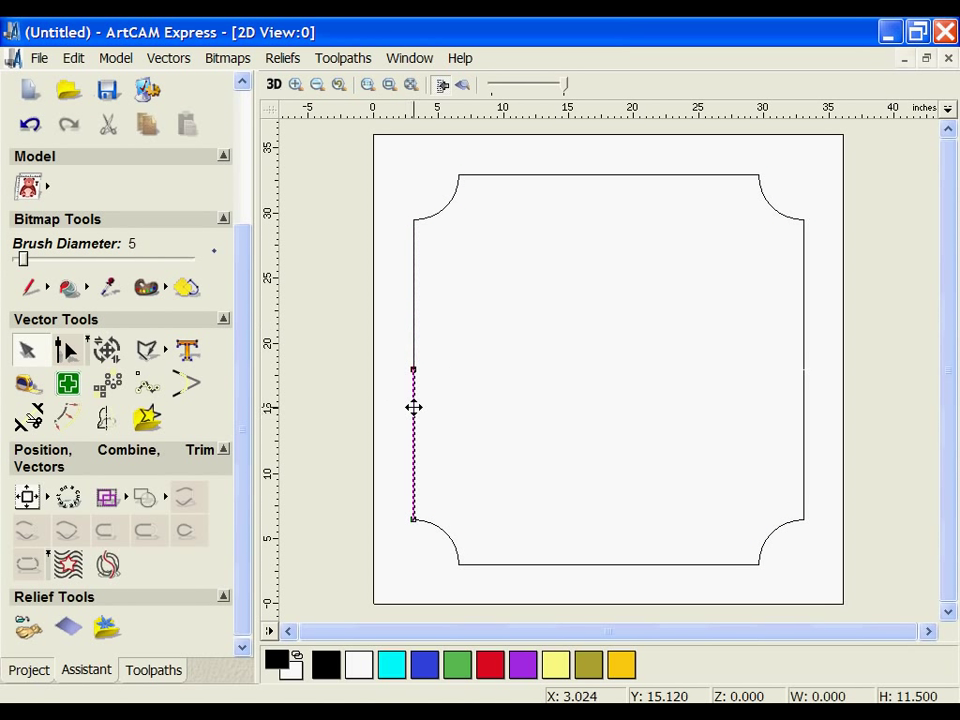
{"action": "left_click", "coordinate": [442, 210]}
{"action": "left_click", "coordinate": [592, 177]}
{"action": "left_click", "coordinate": [652, 175]}
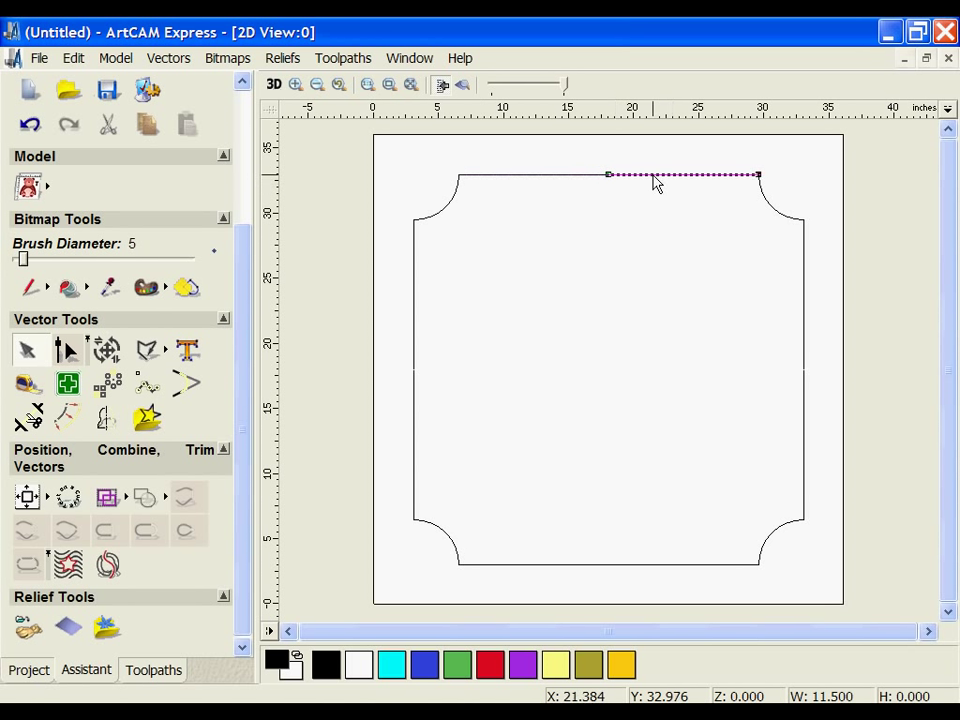
{"action": "left_click", "coordinate": [766, 201]}
{"action": "left_click", "coordinate": [805, 278]}
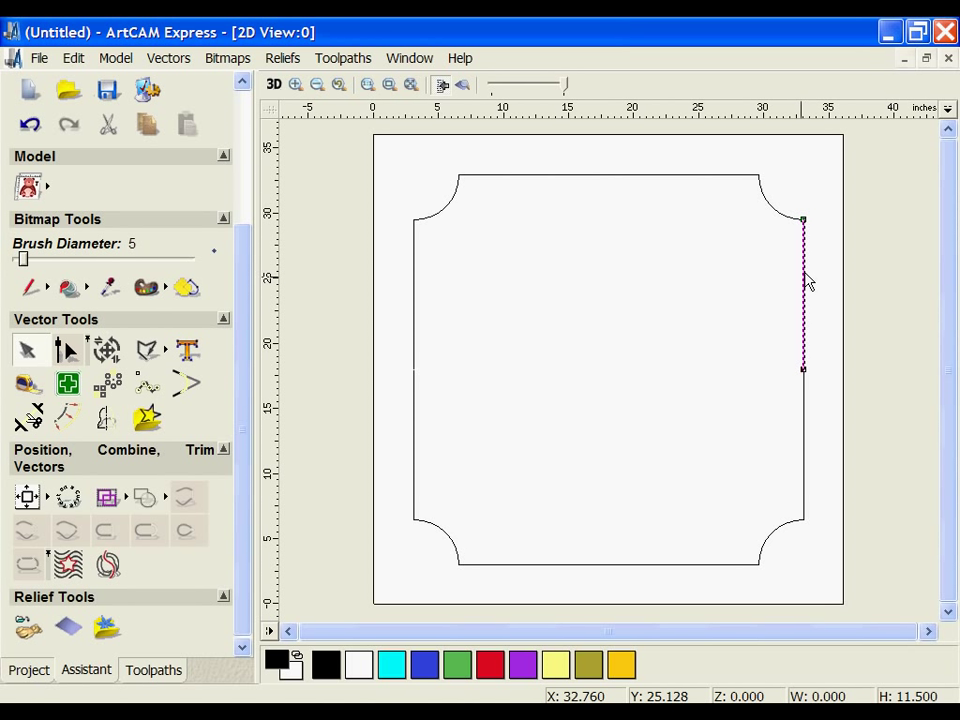
{"action": "left_click", "coordinate": [757, 325]}
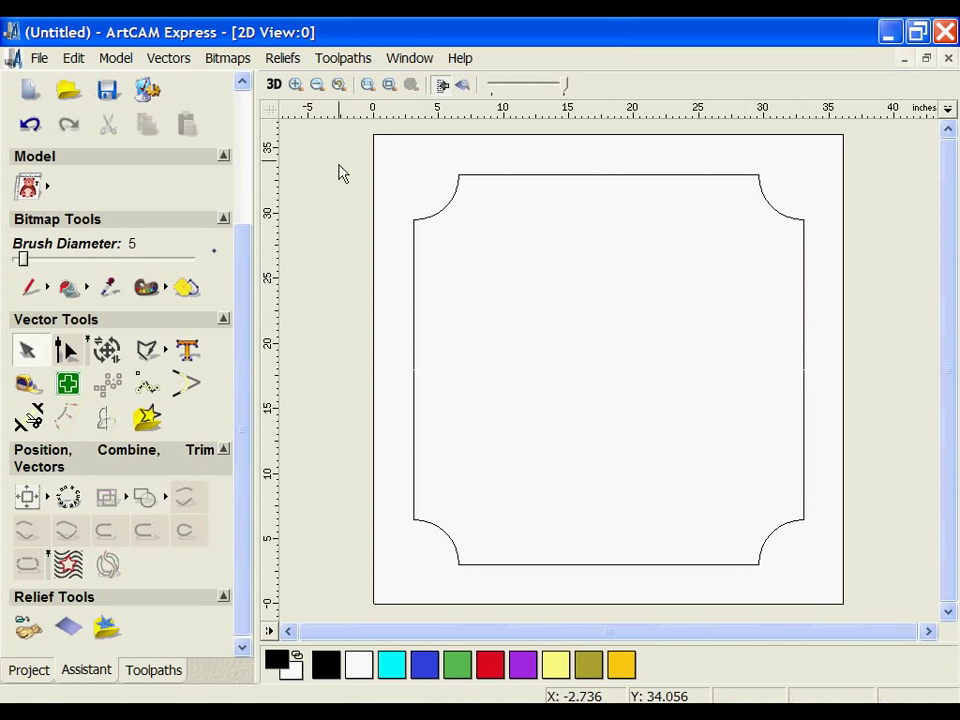
Step: Join all the outline segments into a single vector with a tolerance of 0.001, and check it as one selection
{"action": "left_click_drag", "start_coordinate": [346, 152], "coordinate": [864, 606]}
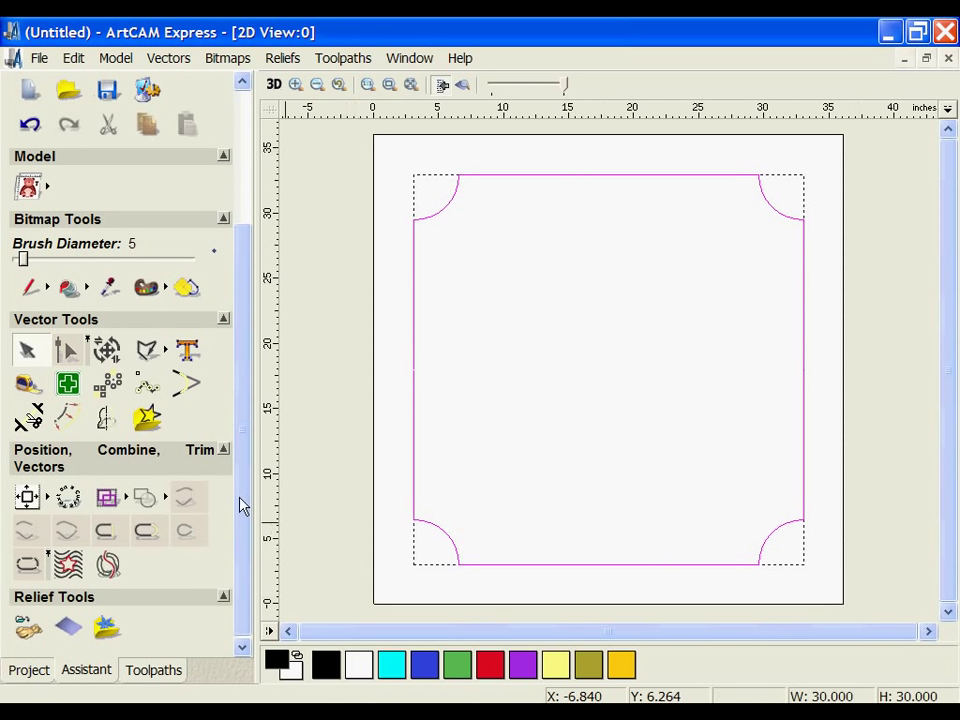
{"action": "left_click", "coordinate": [26, 563]}
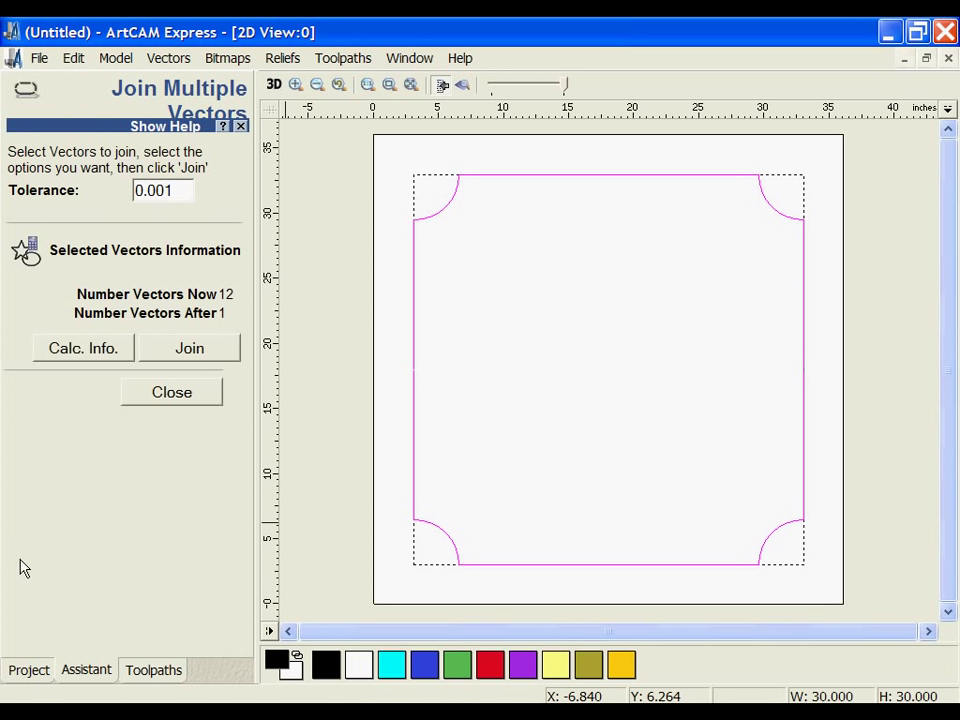
{"action": "left_click", "coordinate": [200, 355]}
{"action": "left_click", "coordinate": [212, 395]}
{"action": "left_click", "coordinate": [413, 328]}
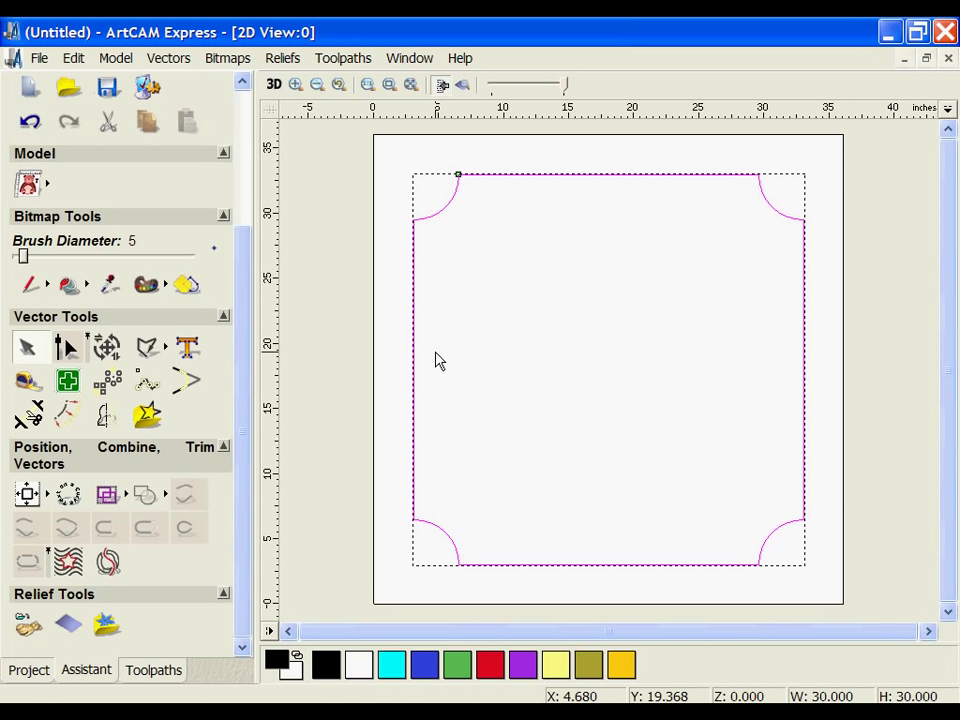
{"action": "left_click", "coordinate": [440, 359]}
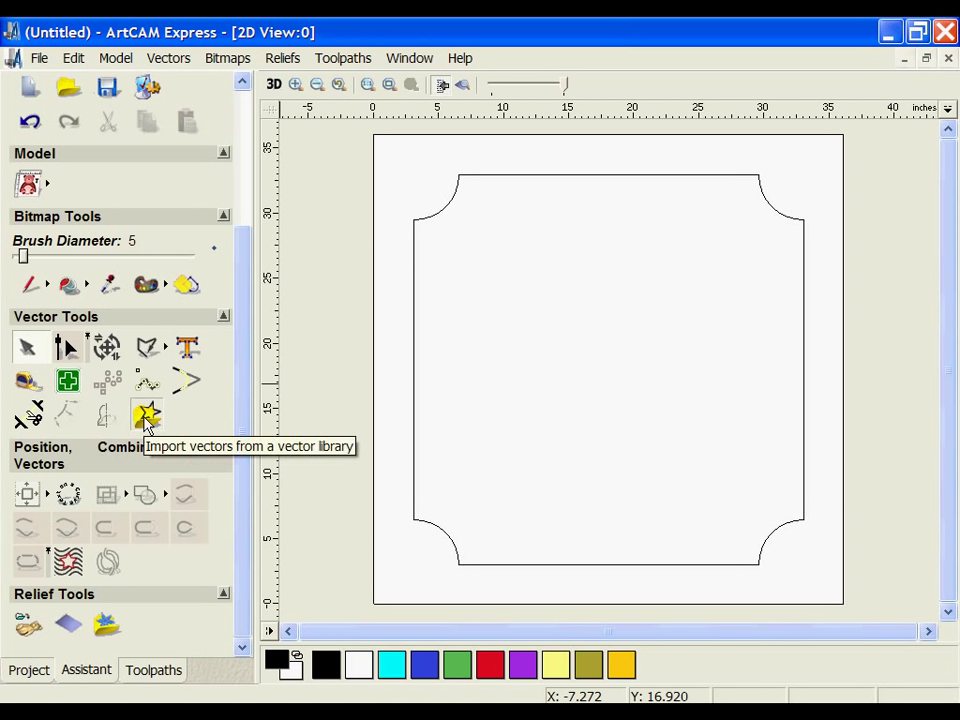
Step: Browse the borders and samples available in the vector library
{"action": "left_click", "coordinate": [146, 416]}
{"action": "scroll", "coordinate": [246, 360], "scroll_direction": "down", "scroll_amount": 3}
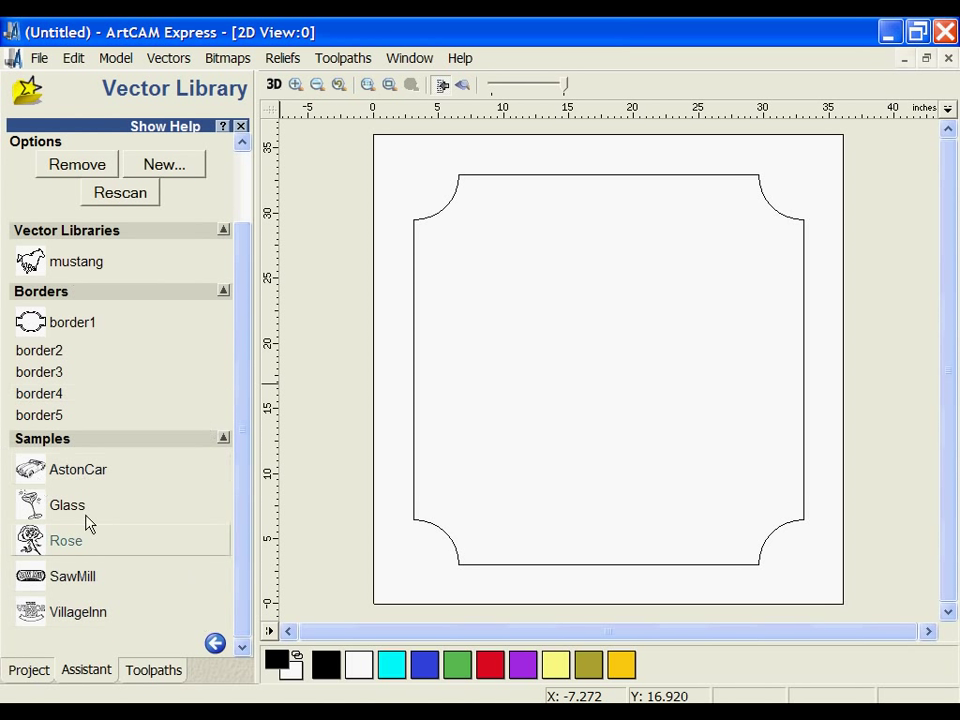
{"action": "left_click", "coordinate": [215, 644]}
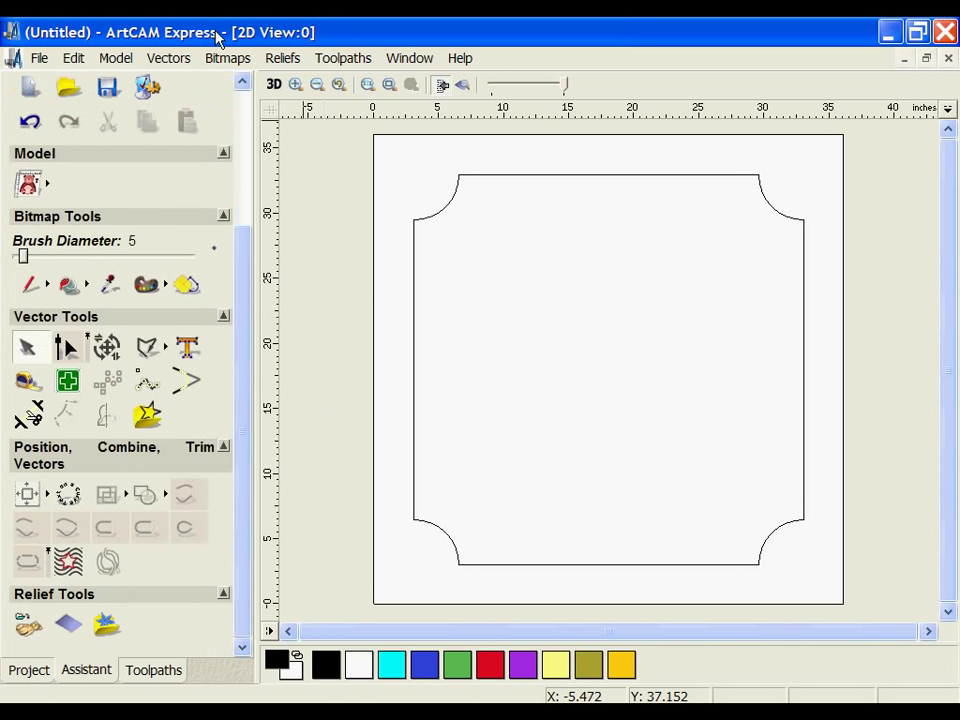
Step: Import the vector file banner.DXF from the Demo files folder into the design
{"action": "left_click", "coordinate": [172, 60]}
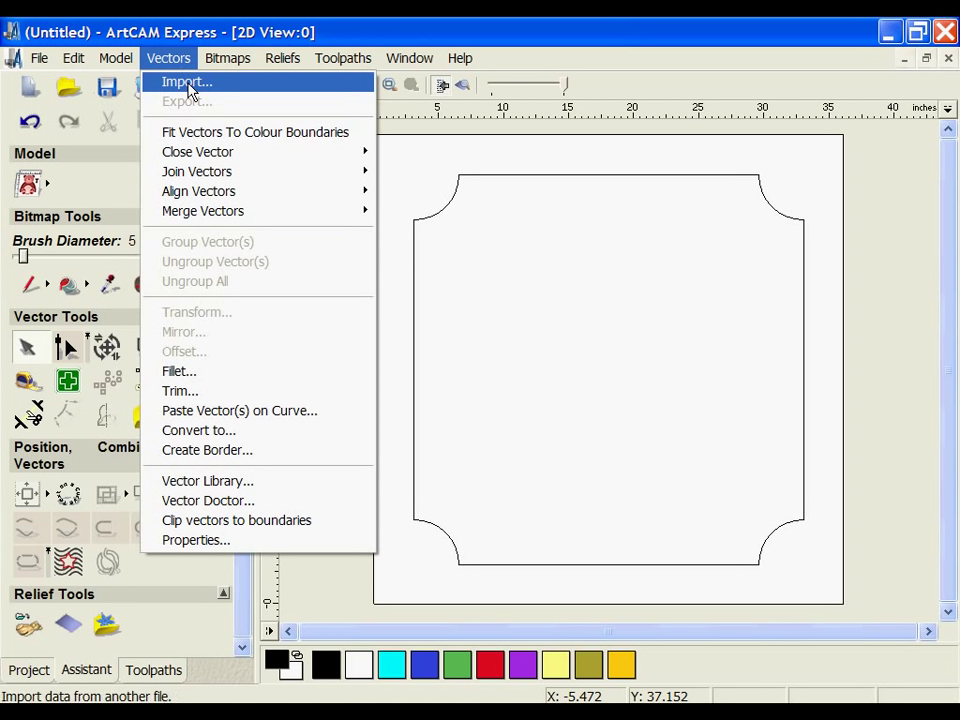
{"action": "left_click", "coordinate": [230, 84]}
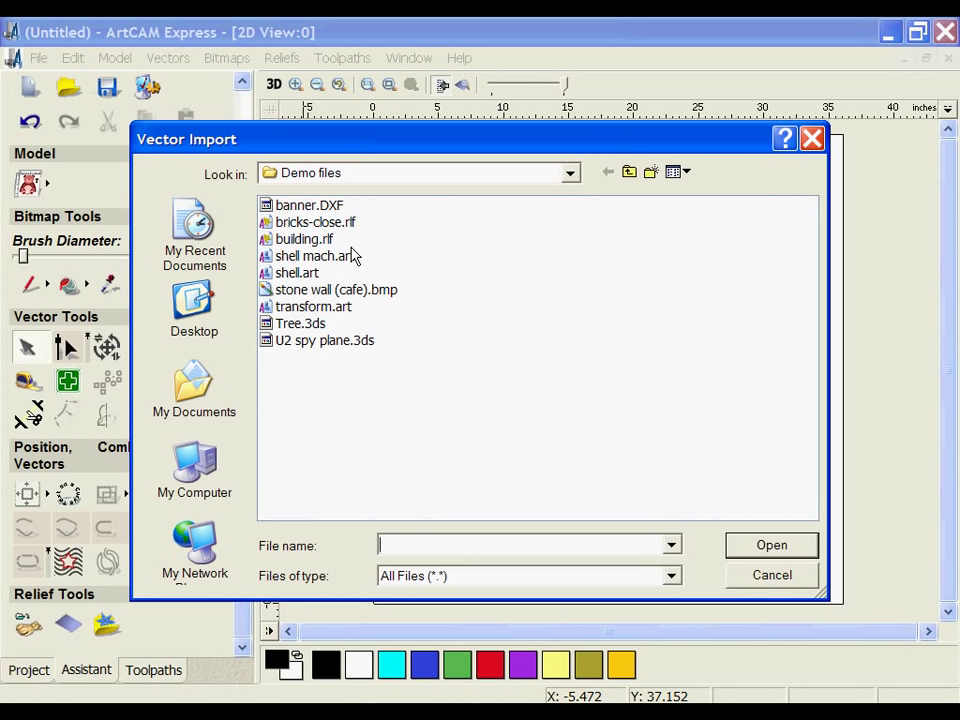
{"action": "left_click", "coordinate": [285, 206]}
{"action": "left_click", "coordinate": [780, 548]}
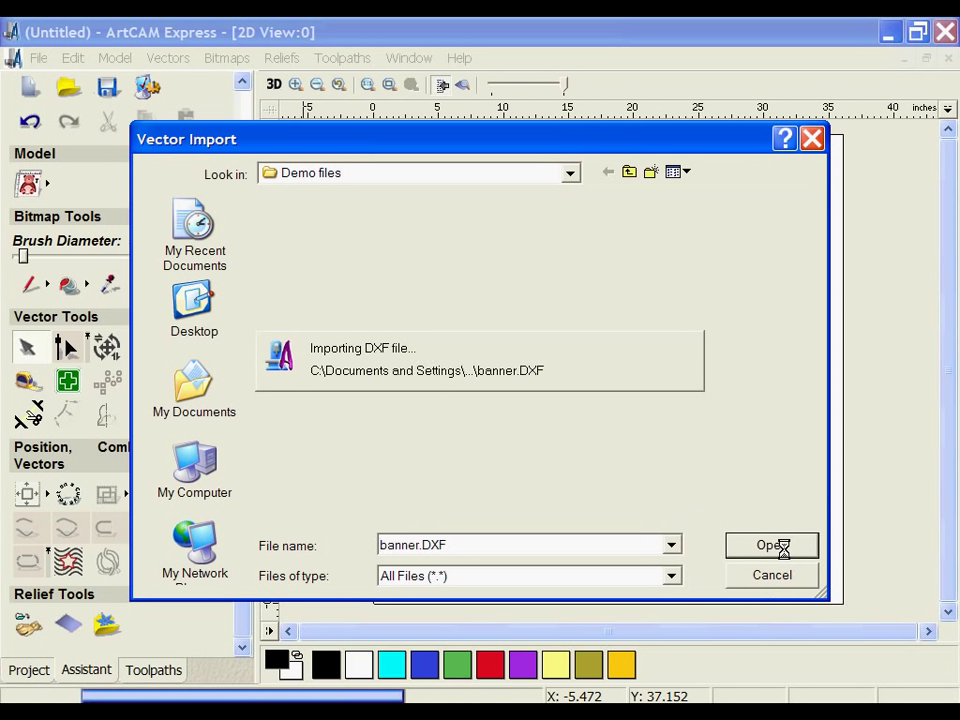
{"action": "left_click", "coordinate": [412, 510]}
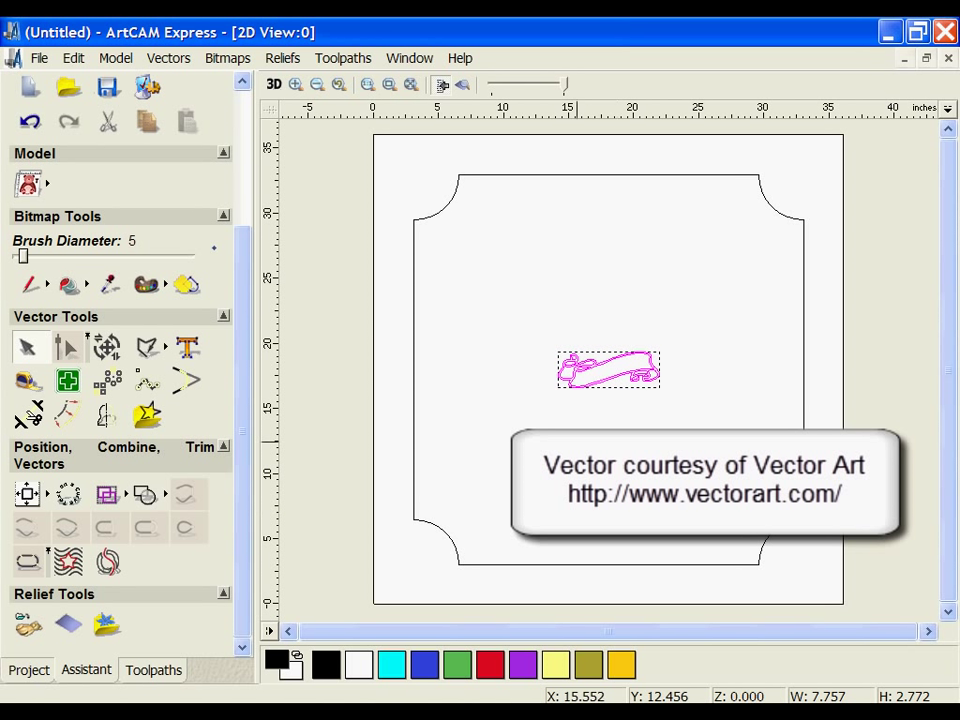
Step: Scale the banner proportionally to a width of 28 inches and move it straight up into the upper half of the border
{"action": "left_click", "coordinate": [107, 346]}
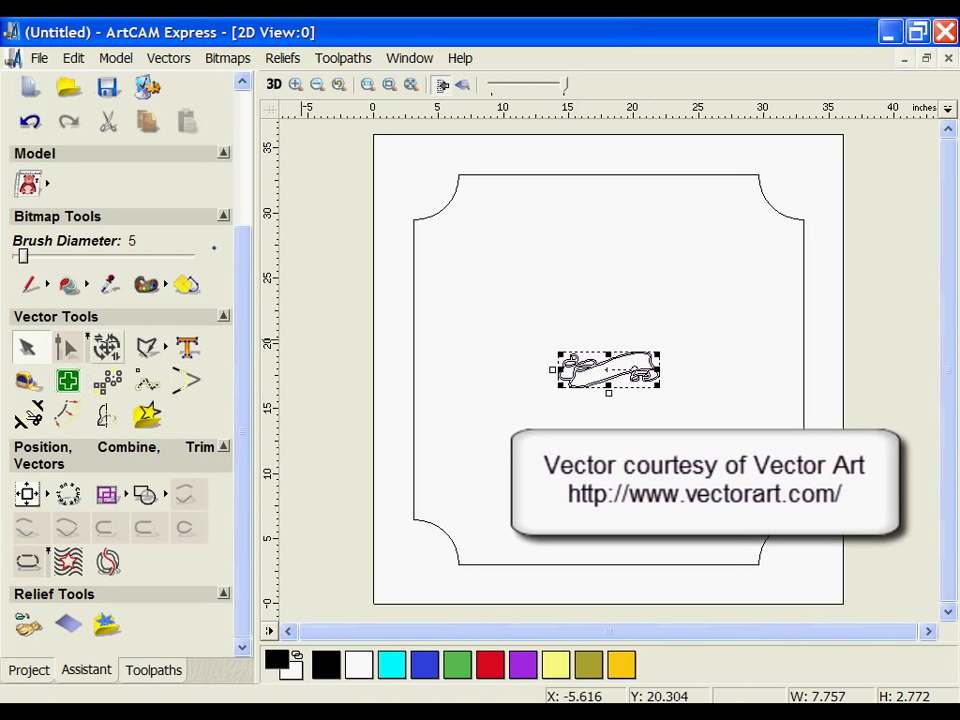
{"action": "left_click", "coordinate": [107, 346]}
{"action": "left_click_drag", "start_coordinate": [184, 288], "coordinate": [111, 297]}
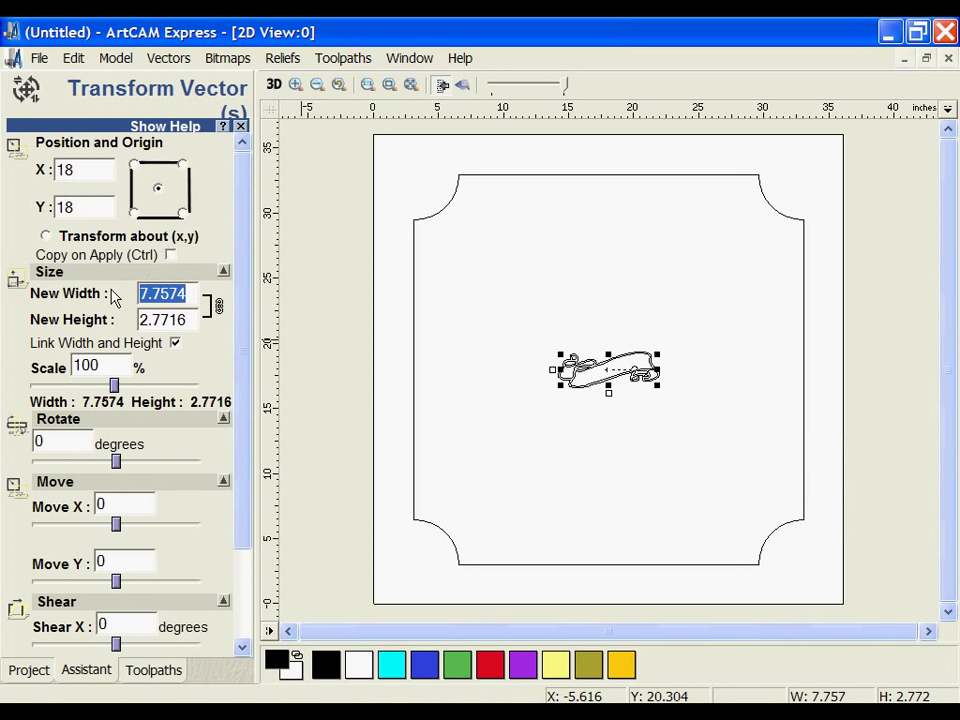
{"action": "type", "text": "28"}
{"action": "scroll", "coordinate": [246, 413], "scroll_direction": "down", "scroll_amount": 2}
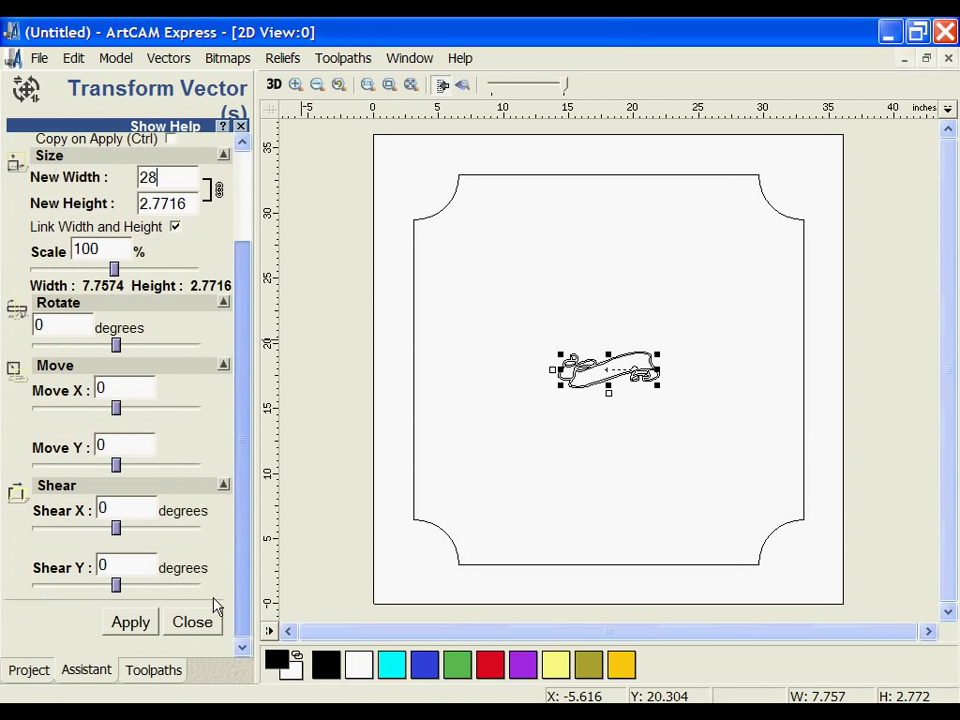
{"action": "left_click", "coordinate": [128, 637]}
{"action": "left_click", "coordinate": [196, 632]}
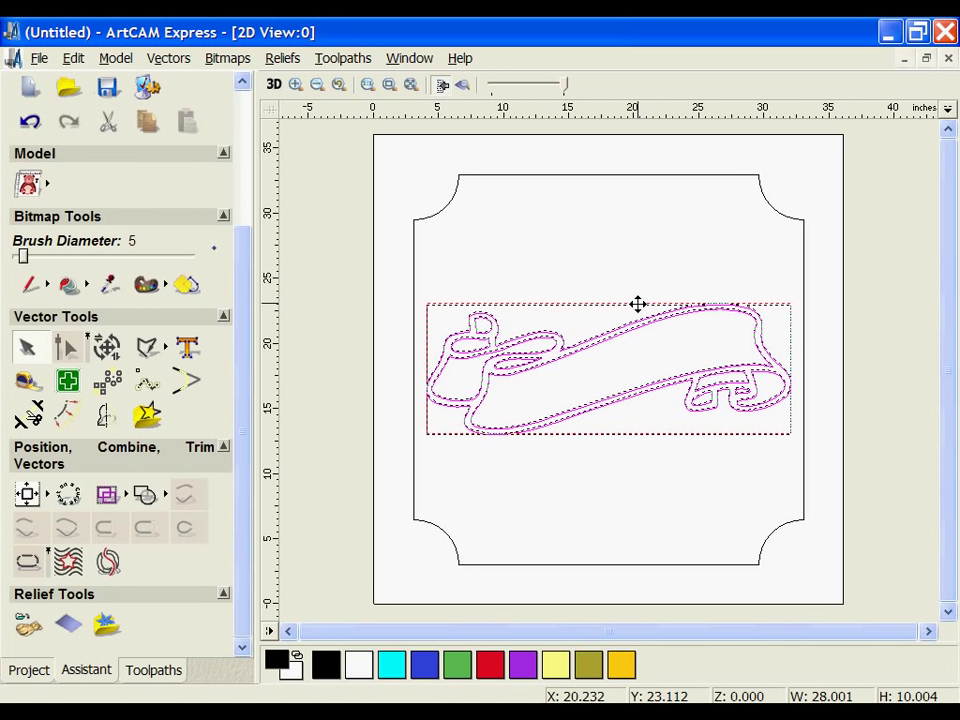
{"action": "left_click_drag", "start_coordinate": [636, 304], "coordinate": [636, 221]}
{"action": "left_click", "coordinate": [647, 429]}
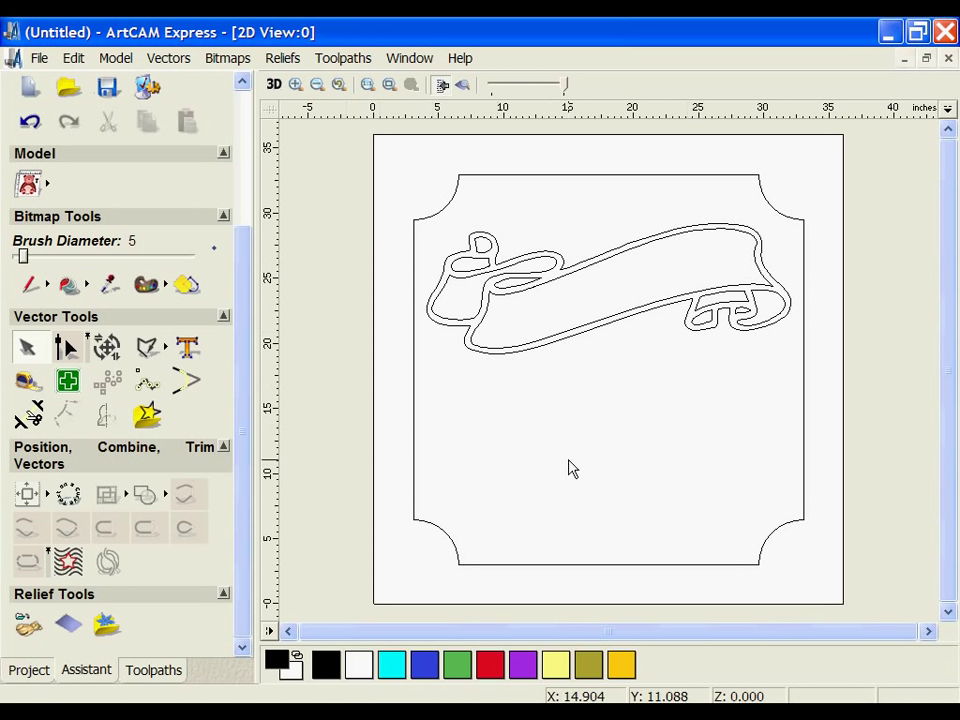
Step: Add the text THE in Lucida Calligraphy at 2 inches and place it above the banner's left end
{"action": "left_click", "coordinate": [186, 347]}
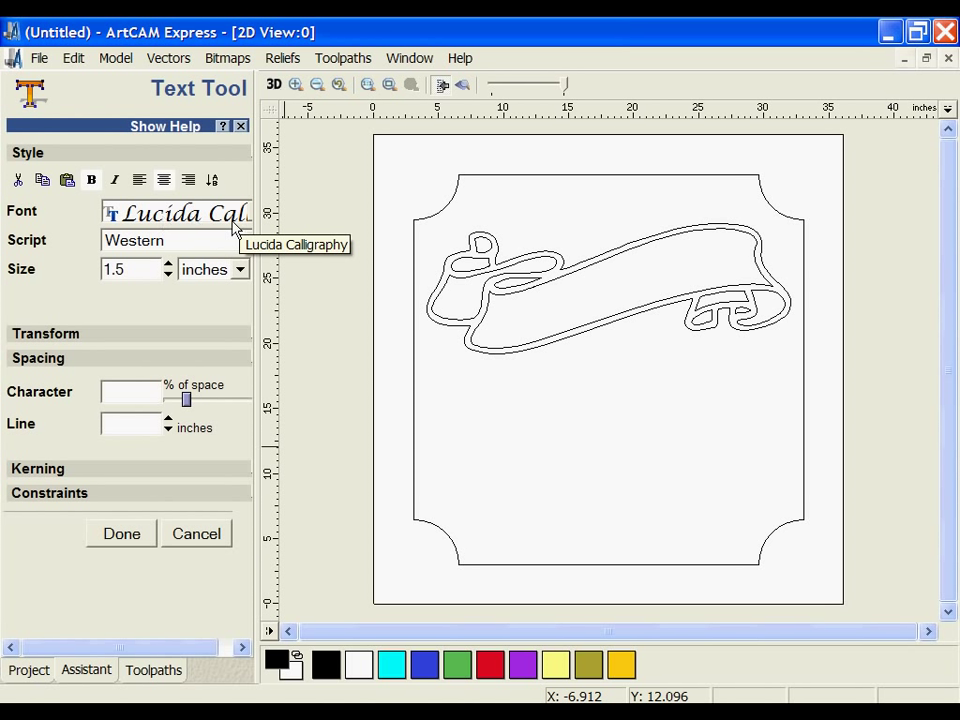
{"action": "left_click", "coordinate": [134, 269]}
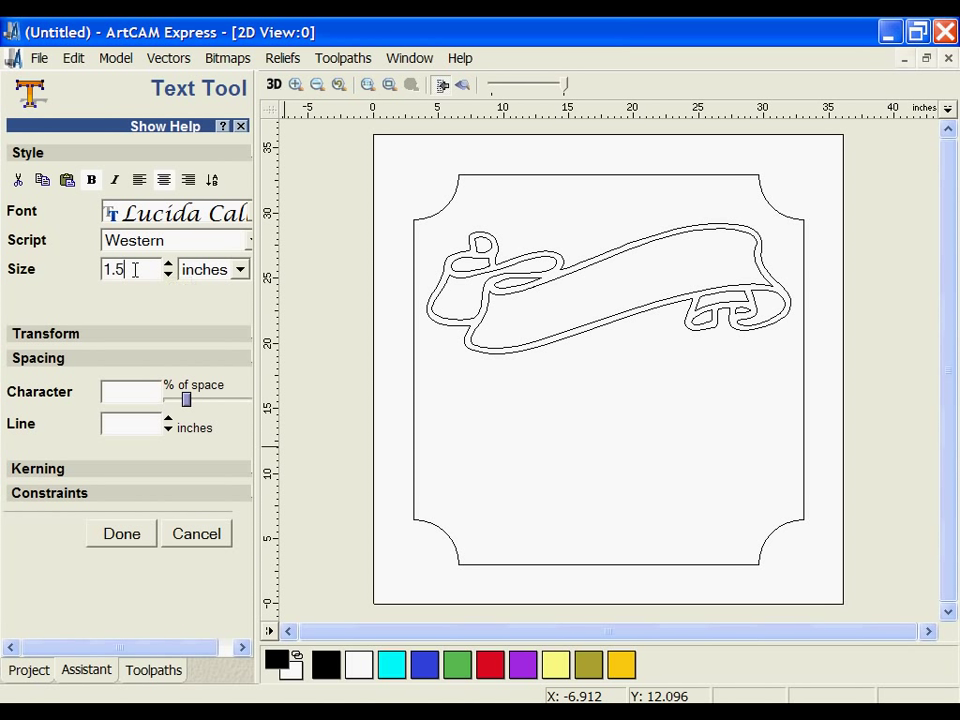
{"action": "double_click", "coordinate": [134, 269]}
{"action": "type", "text": "2"}
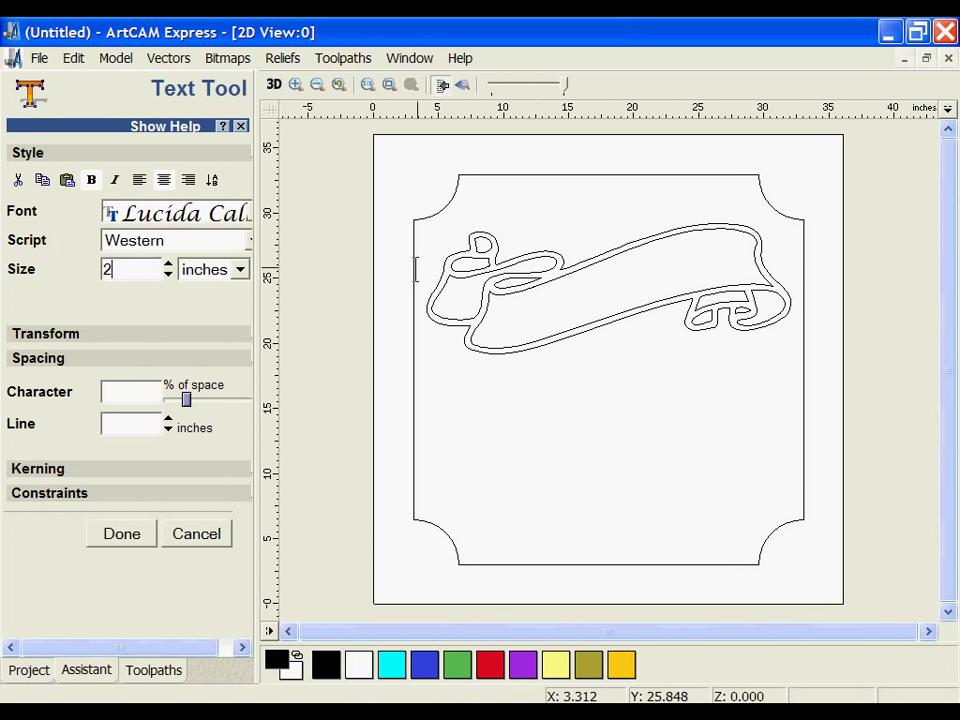
{"action": "left_click", "coordinate": [530, 229]}
{"action": "type", "text": "THE"}
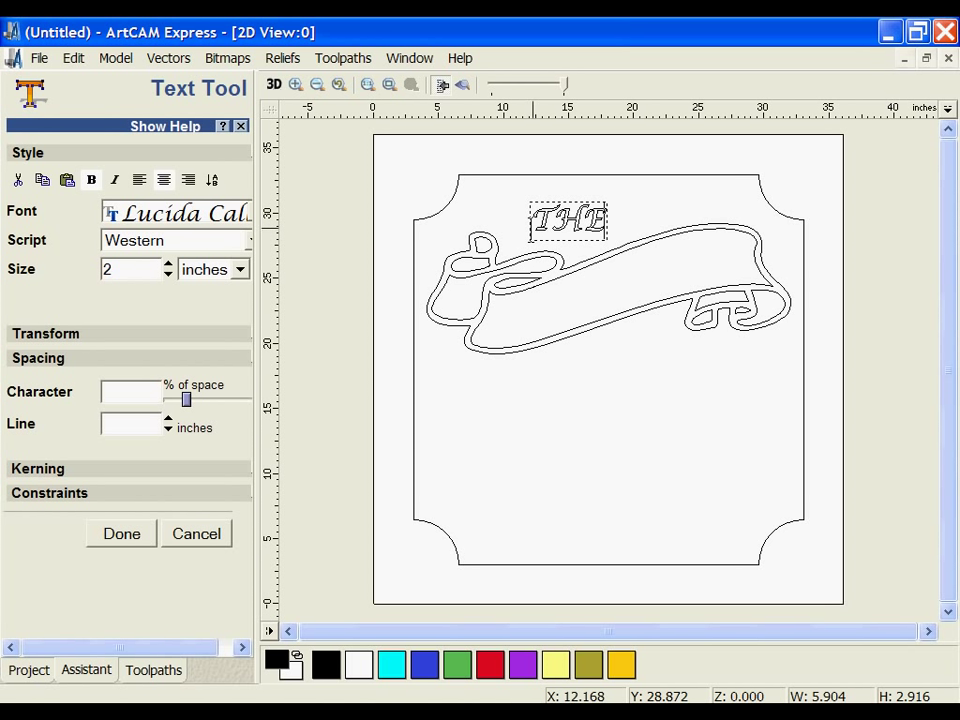
{"action": "left_click", "coordinate": [129, 540]}
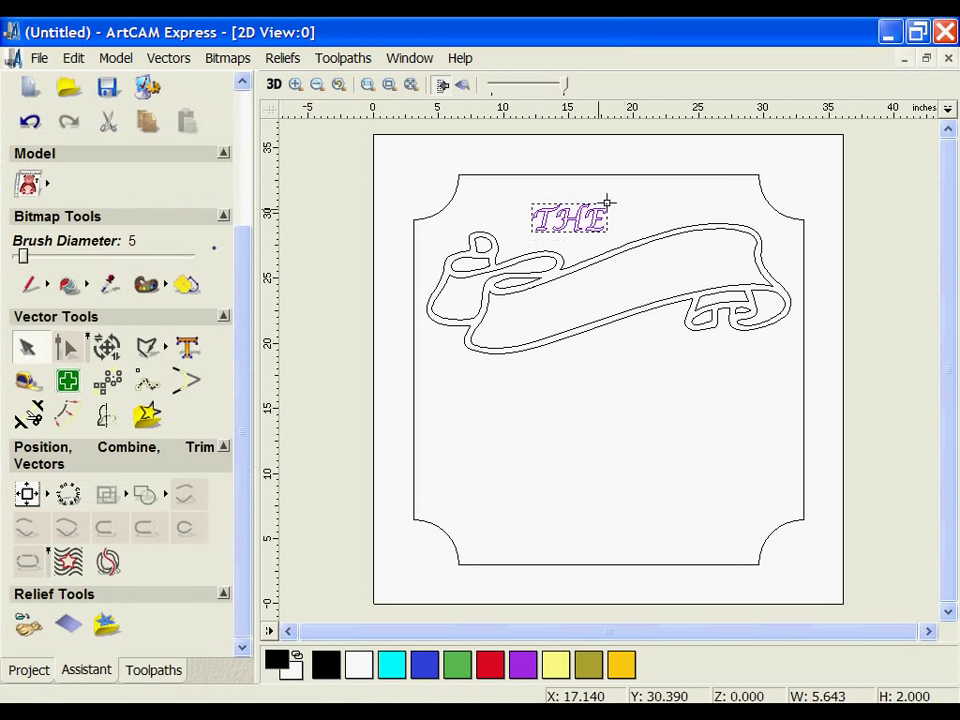
{"action": "left_click_drag", "start_coordinate": [581, 220], "coordinate": [545, 216]}
{"action": "left_click", "coordinate": [536, 471]}
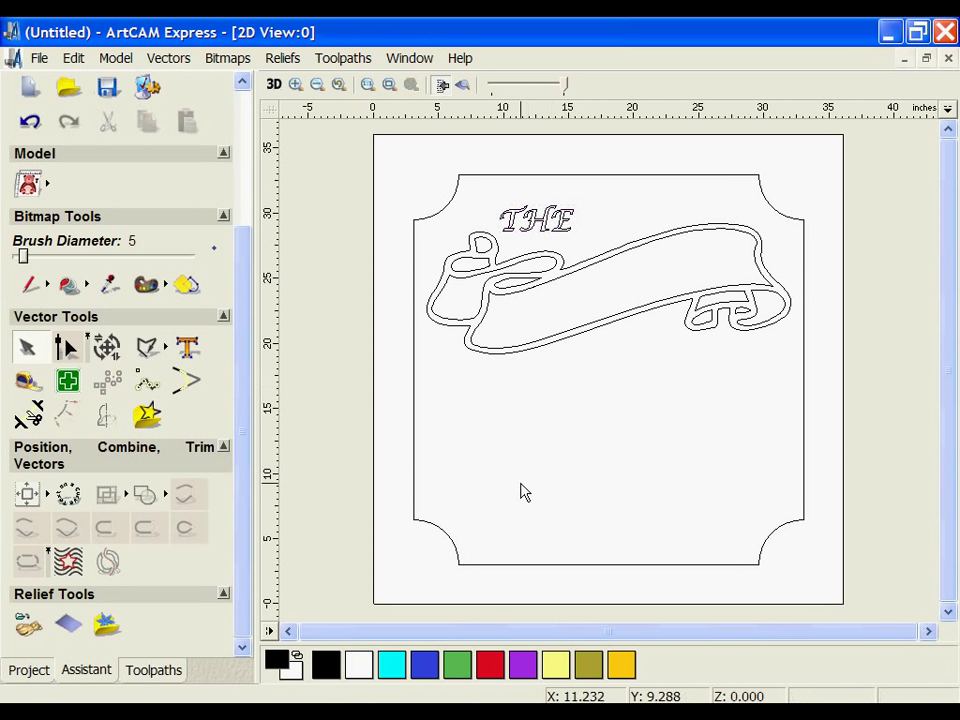
Step: Add the text WATERING at 2.5 inches over the banner and shift it left to start near the ribbon's left fold
{"action": "left_click", "coordinate": [187, 348]}
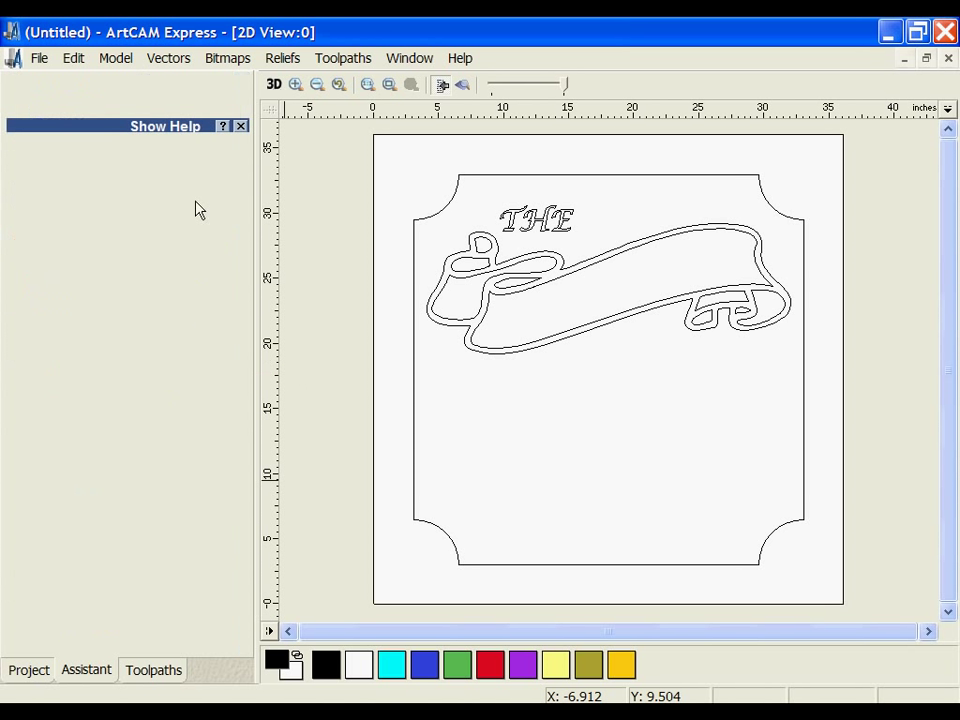
{"action": "left_click", "coordinate": [129, 267]}
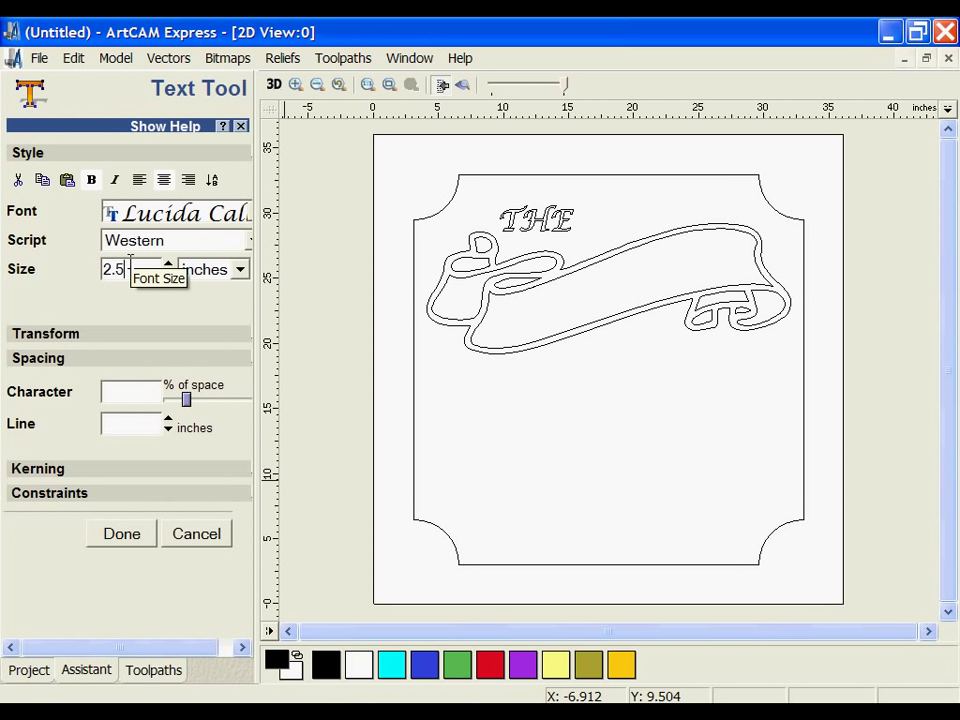
{"action": "type", "text": ".5"}
{"action": "left_click", "coordinate": [500, 318]}
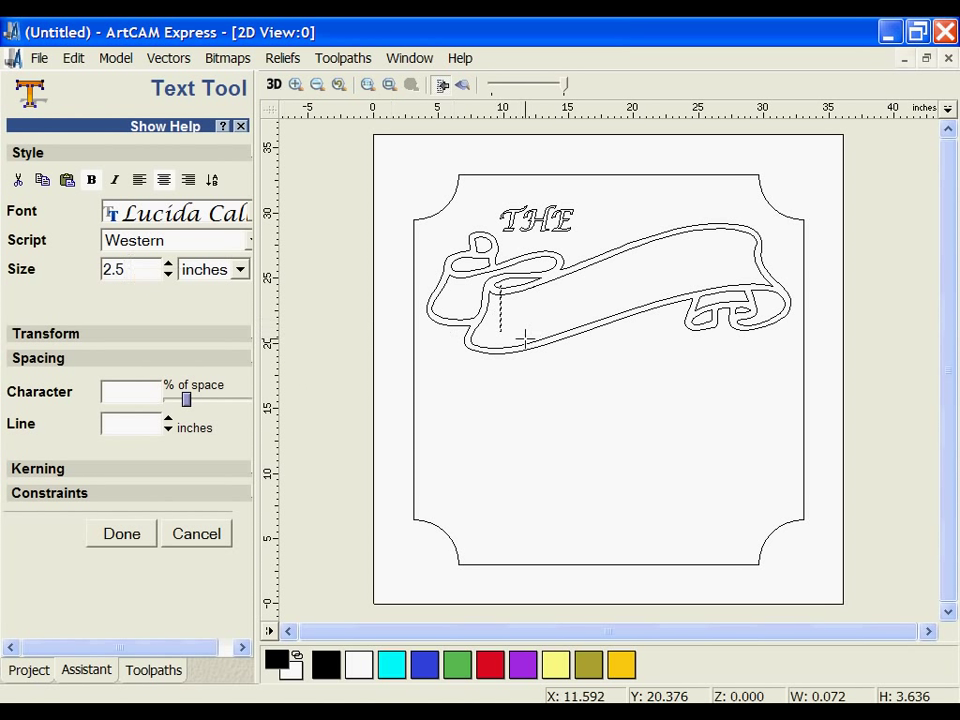
{"action": "type", "text": "WATERING"}
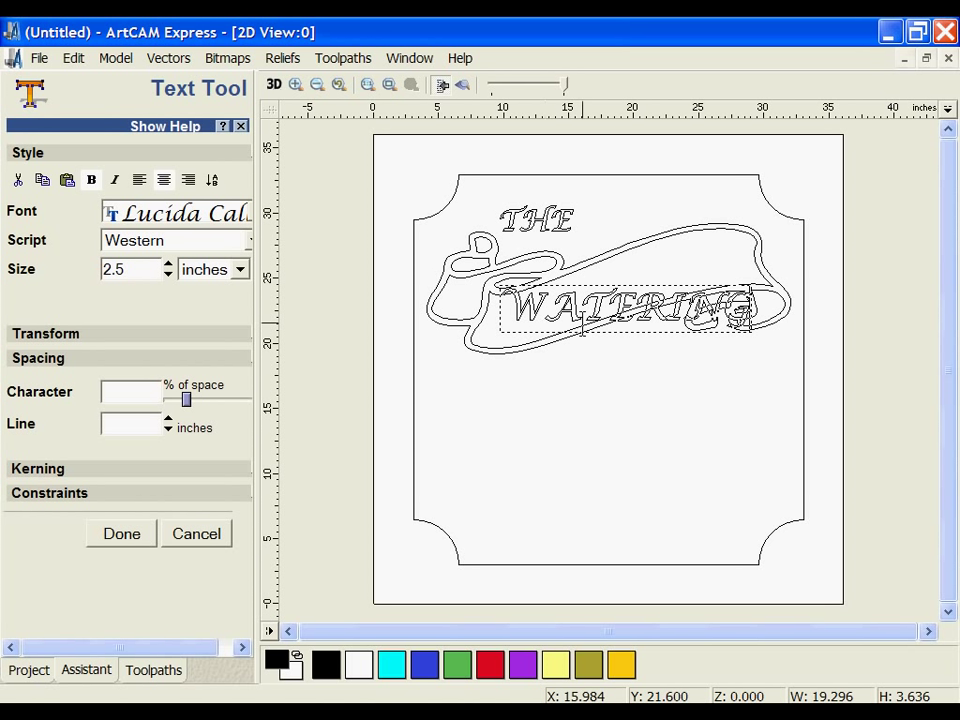
{"action": "key", "text": "Escape"}
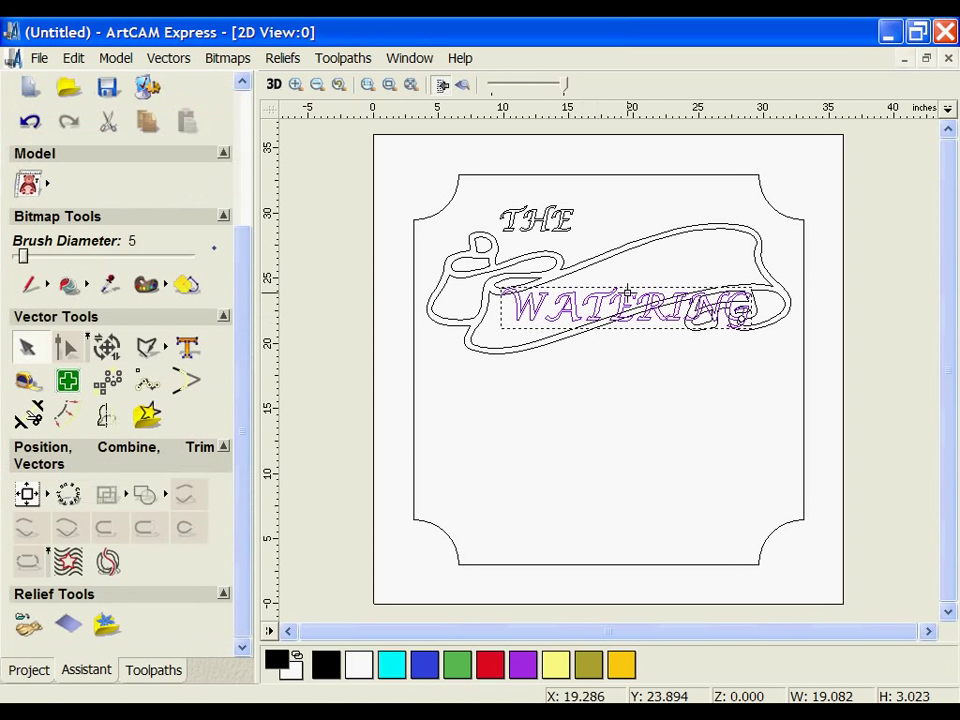
{"action": "left_click_drag", "start_coordinate": [602, 285], "coordinate": [562, 285]}
{"action": "left_click", "coordinate": [607, 414]}
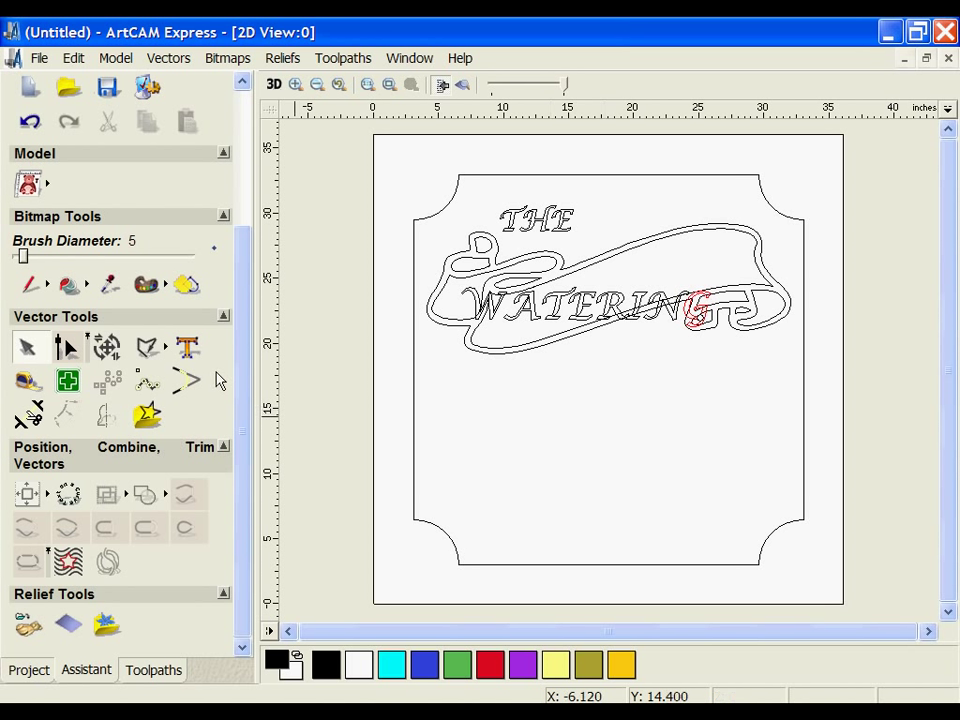
Step: Add the text HOLE at 2 inches and place it just below the banner's right end, inside the border
{"action": "left_click", "coordinate": [187, 347]}
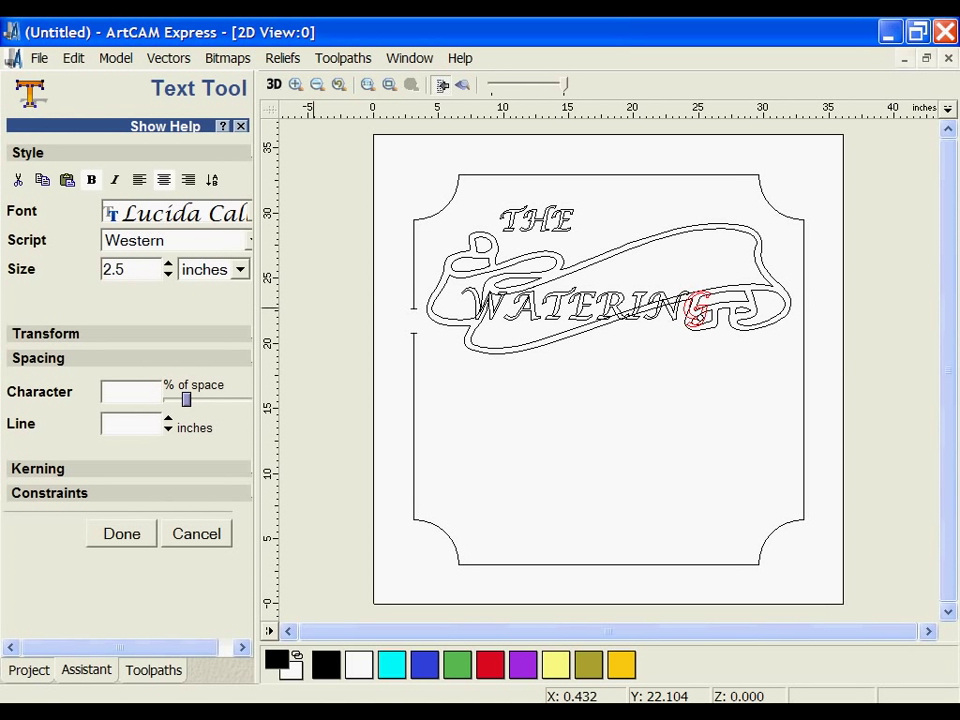
{"action": "double_click", "coordinate": [116, 269]}
{"action": "type", "text": "2.5"}
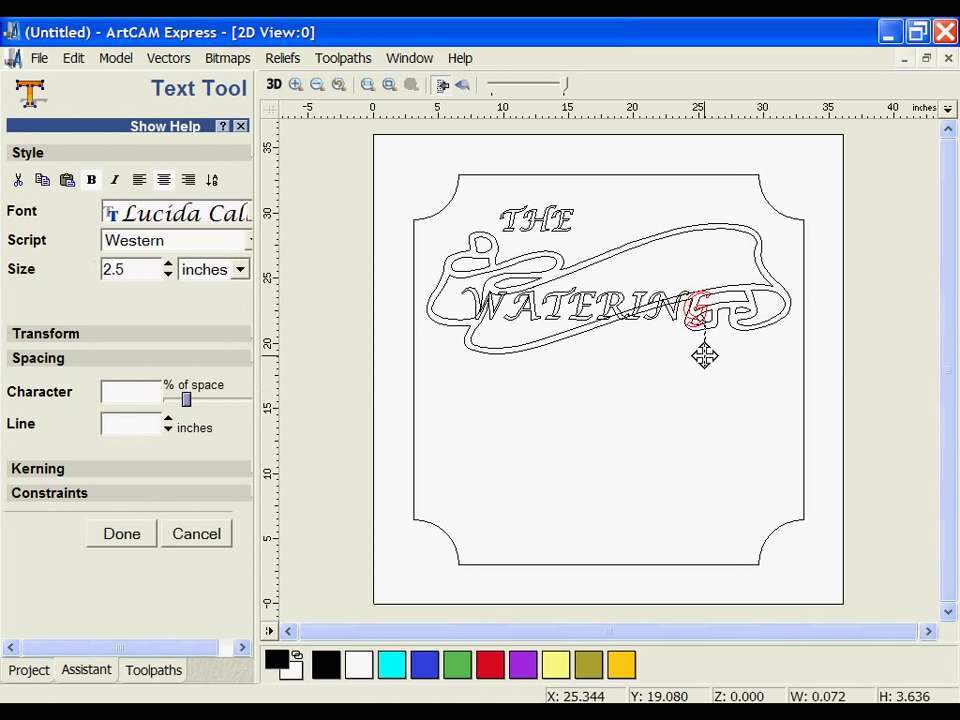
{"action": "type", "text": "HOLE"}
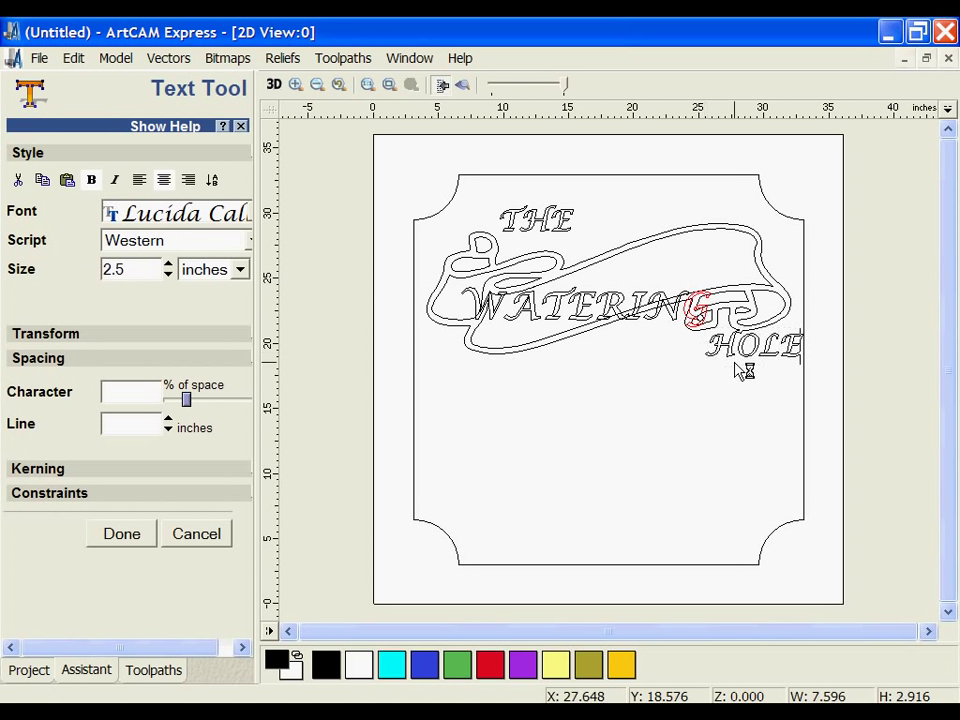
{"action": "key", "text": "Escape"}
{"action": "left_click_drag", "start_coordinate": [741, 369], "coordinate": [710, 372]}
{"action": "left_click", "coordinate": [662, 439]}
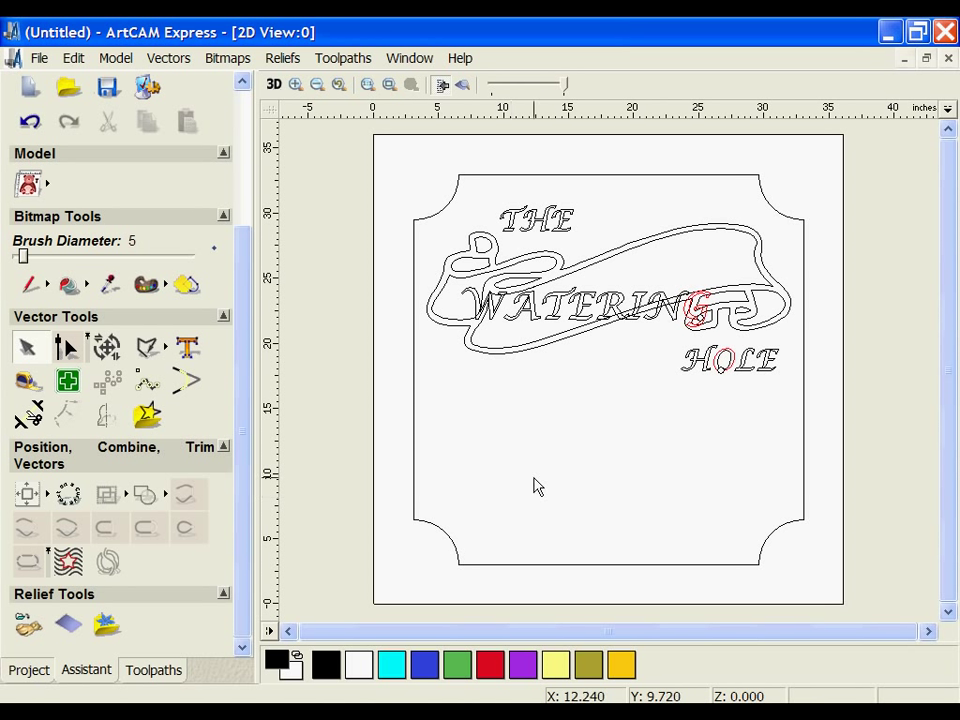
Step: Add the text EST 1945 at 1.5 inches near the bottom edge of the border
{"action": "left_click", "coordinate": [187, 347]}
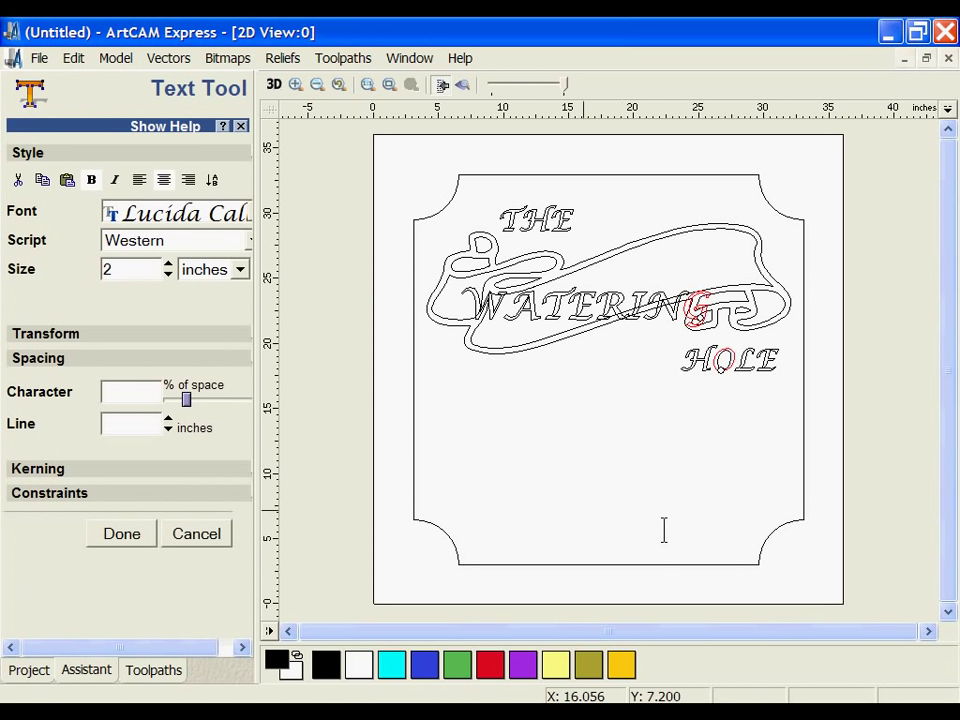
{"action": "left_click_drag", "start_coordinate": [130, 269], "coordinate": [100, 277]}
{"action": "type", "text": "1.5"}
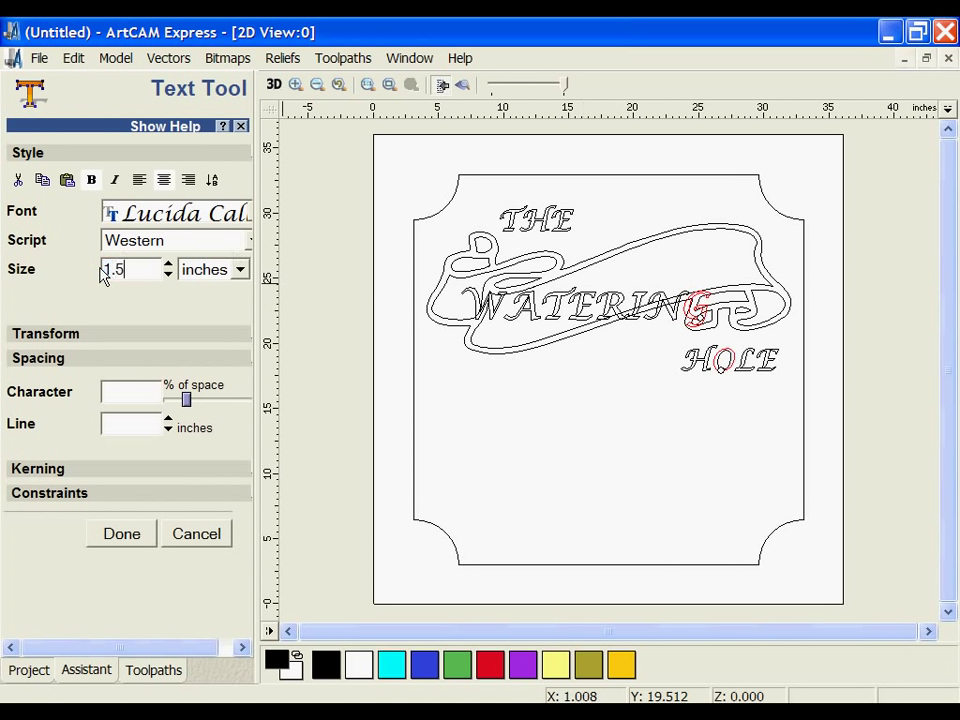
{"action": "left_click", "coordinate": [572, 528]}
{"action": "type", "text": "E"}
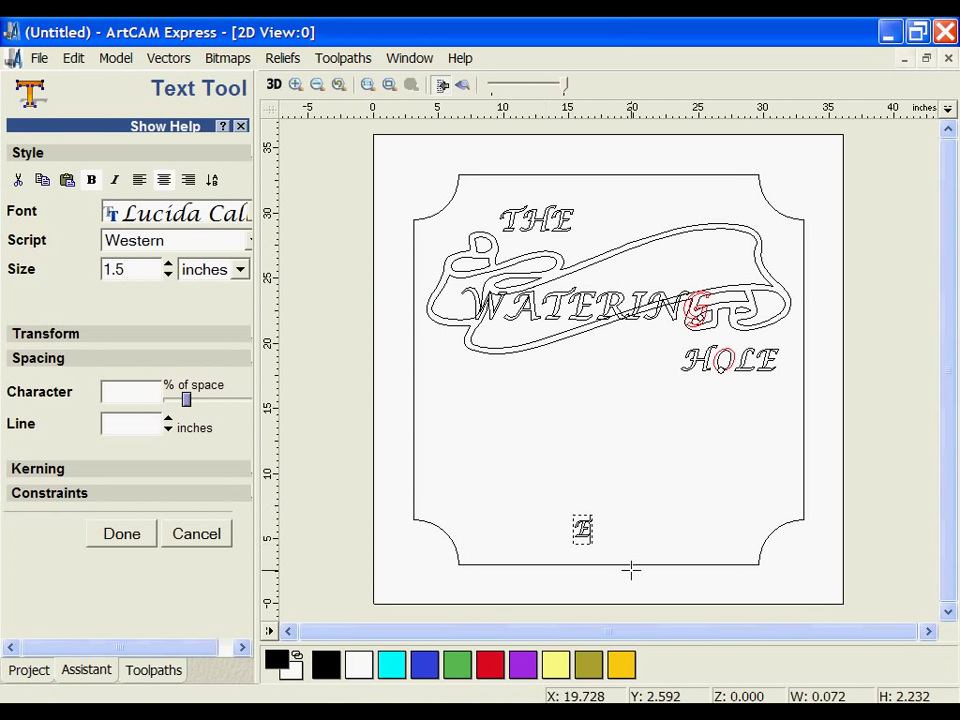
{"action": "type", "text": "ST 1945"}
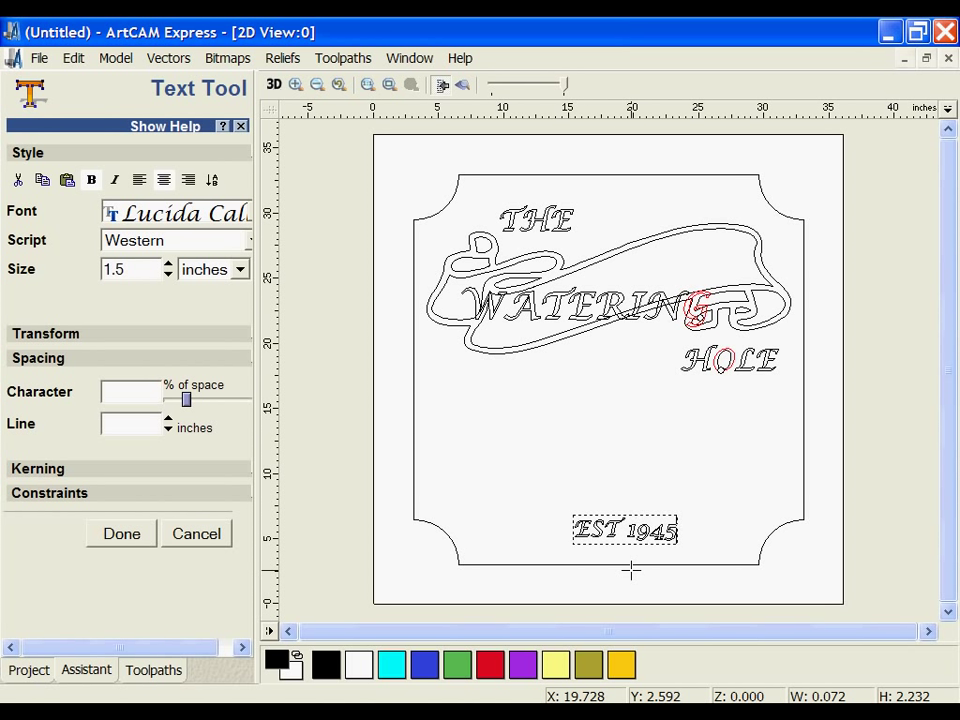
{"action": "key", "text": "Escape"}
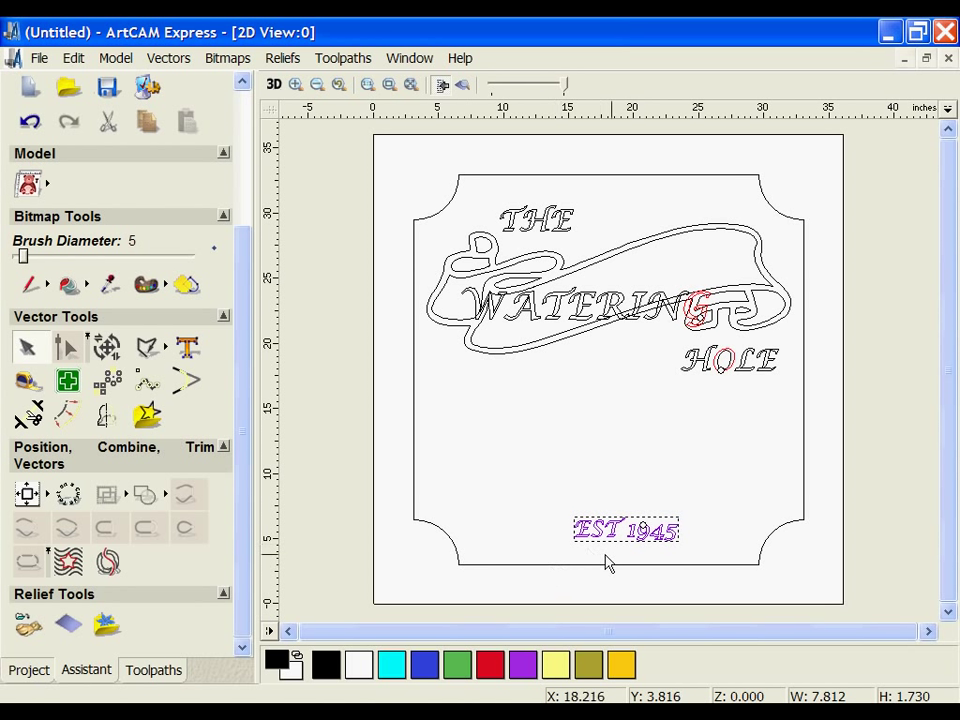
Step: Centre the EST 1945 text horizontally within the border and move it slightly down
{"action": "left_click", "coordinate": [624, 564]}
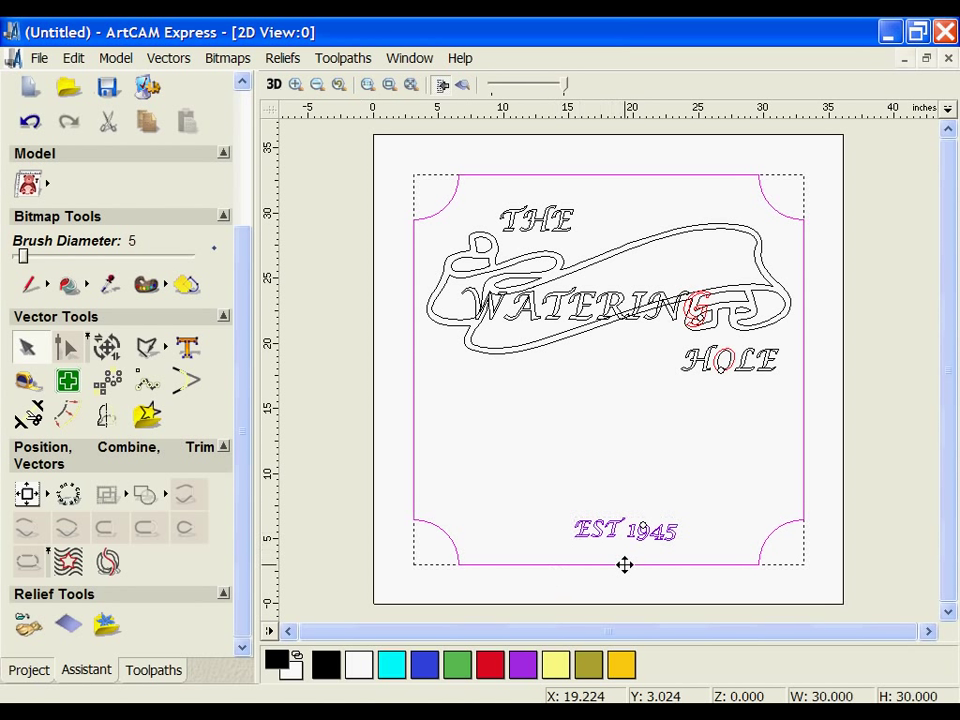
{"action": "left_click", "coordinate": [47, 495]}
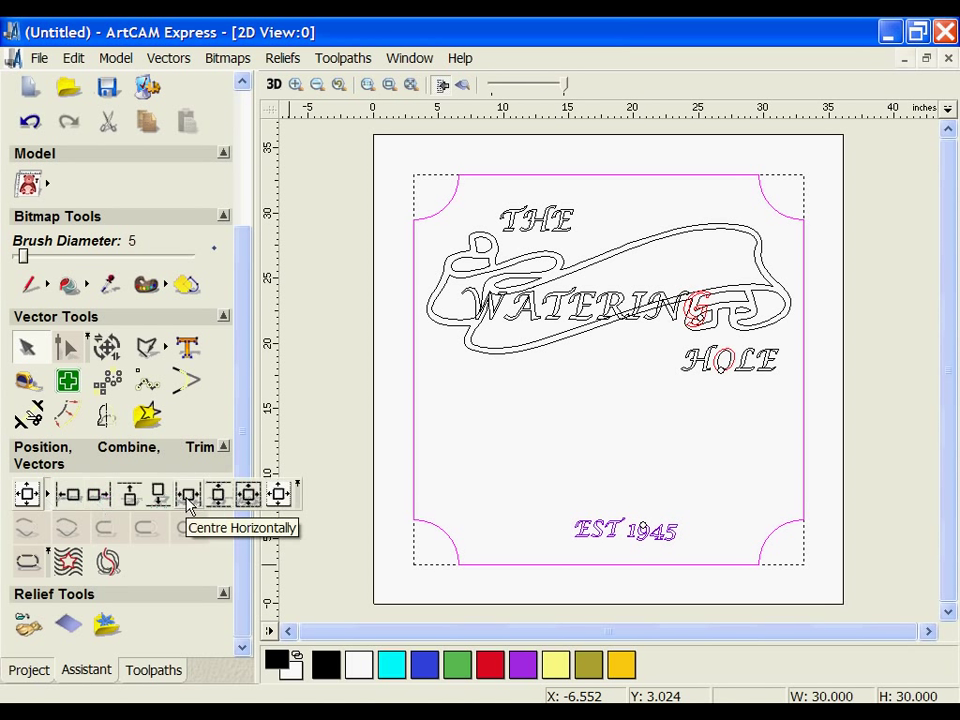
{"action": "left_click", "coordinate": [190, 495]}
{"action": "key", "text": "Escape"}
{"action": "left_click", "coordinate": [639, 533]}
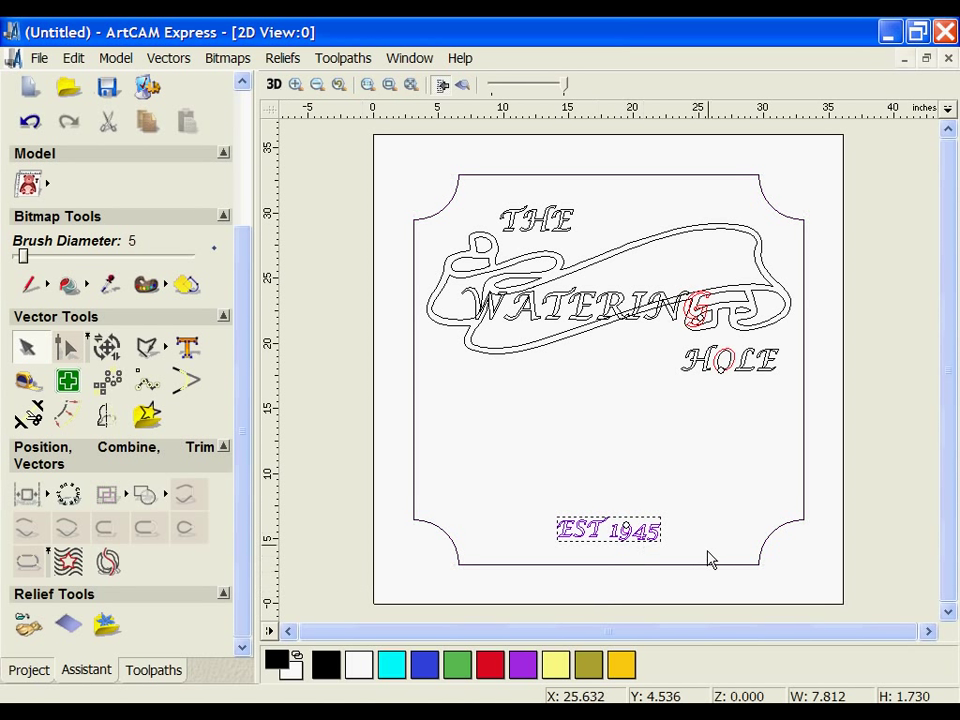
{"action": "left_click", "coordinate": [741, 481]}
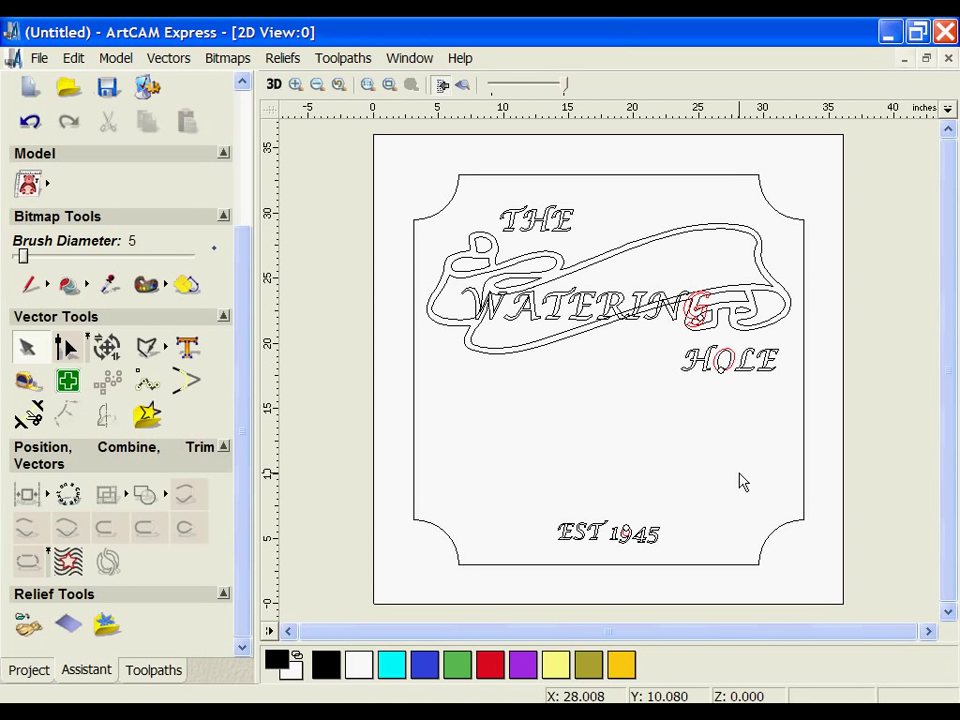
Step: Fit the text WATERING to the banner's front panel curve, placed on the other side so it runs inside along the lower edge
{"action": "left_click", "coordinate": [506, 301]}
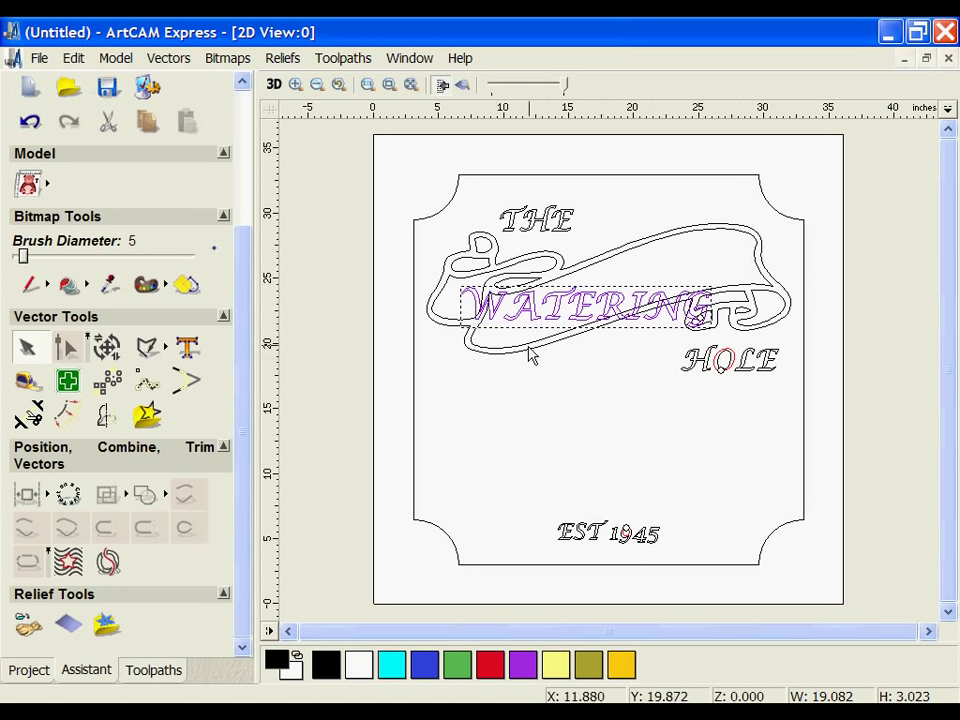
{"action": "left_click", "coordinate": [527, 344], "text": "shift"}
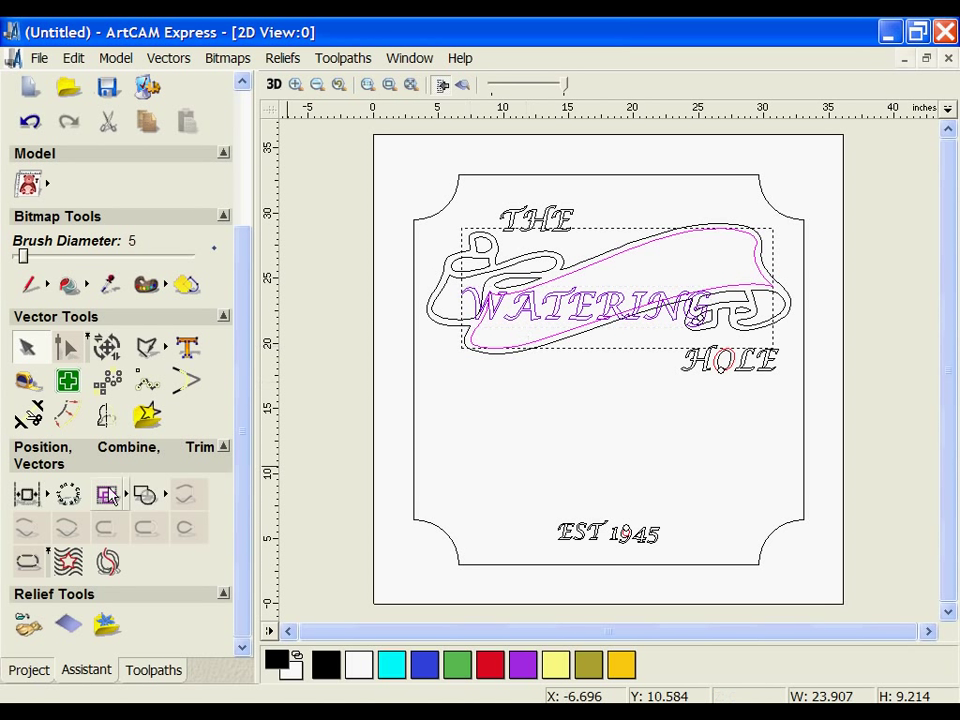
{"action": "left_click", "coordinate": [68, 494]}
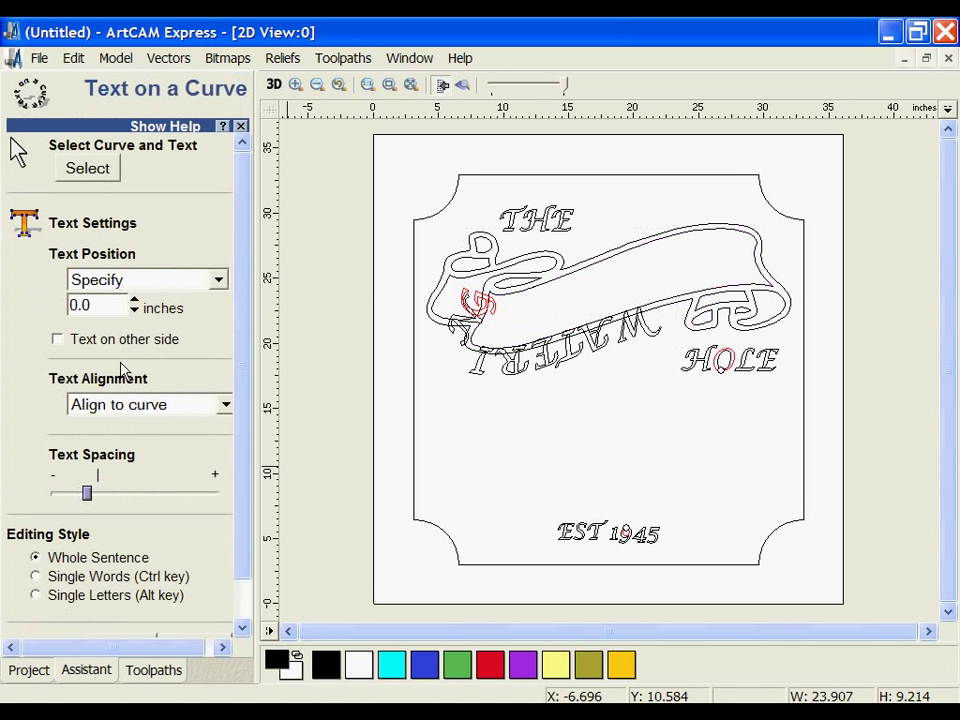
{"action": "left_click_drag", "start_coordinate": [480, 293], "coordinate": [712, 232]}
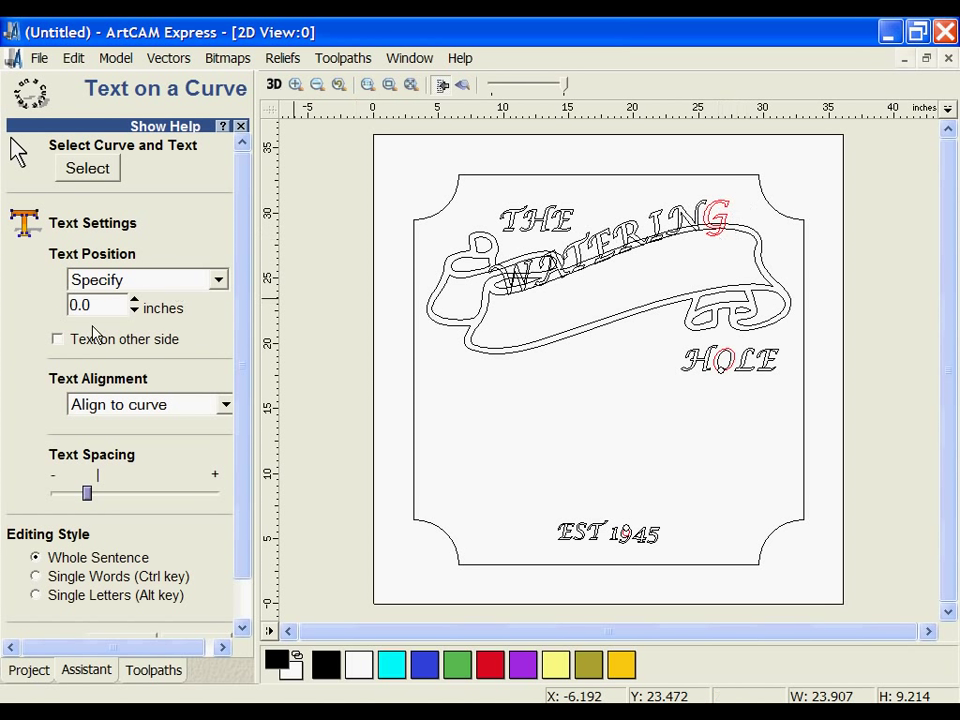
{"action": "left_click", "coordinate": [57, 339]}
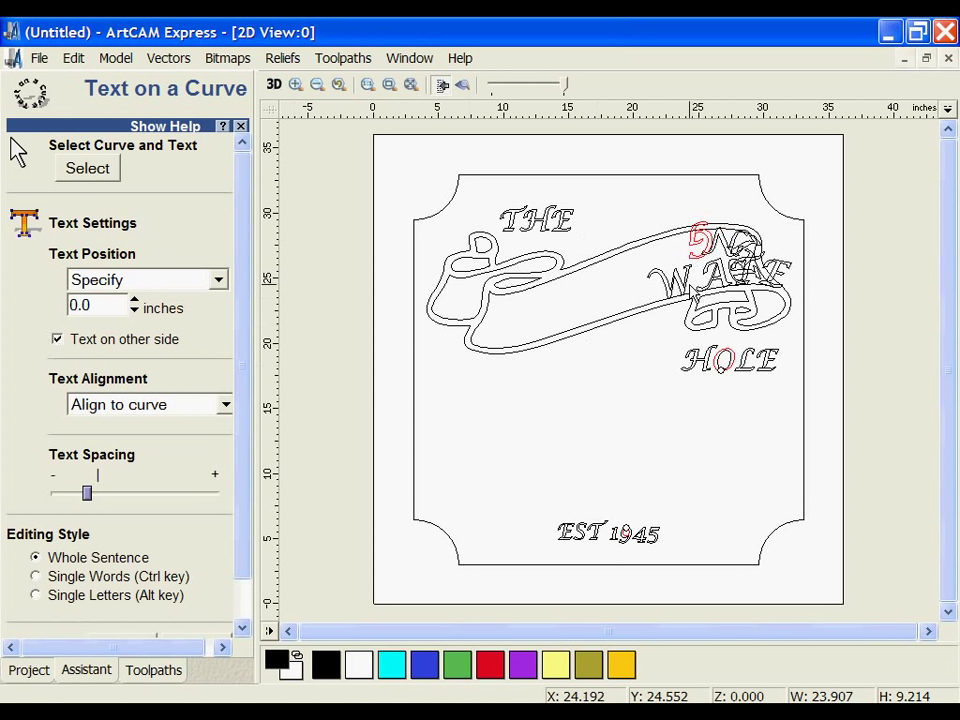
{"action": "left_click_drag", "start_coordinate": [686, 284], "coordinate": [505, 322]}
Step: Offset the WATERING text 1 inch from the banner curve and finish the text-on-curve setup
{"action": "double_click", "coordinate": [80, 305]}
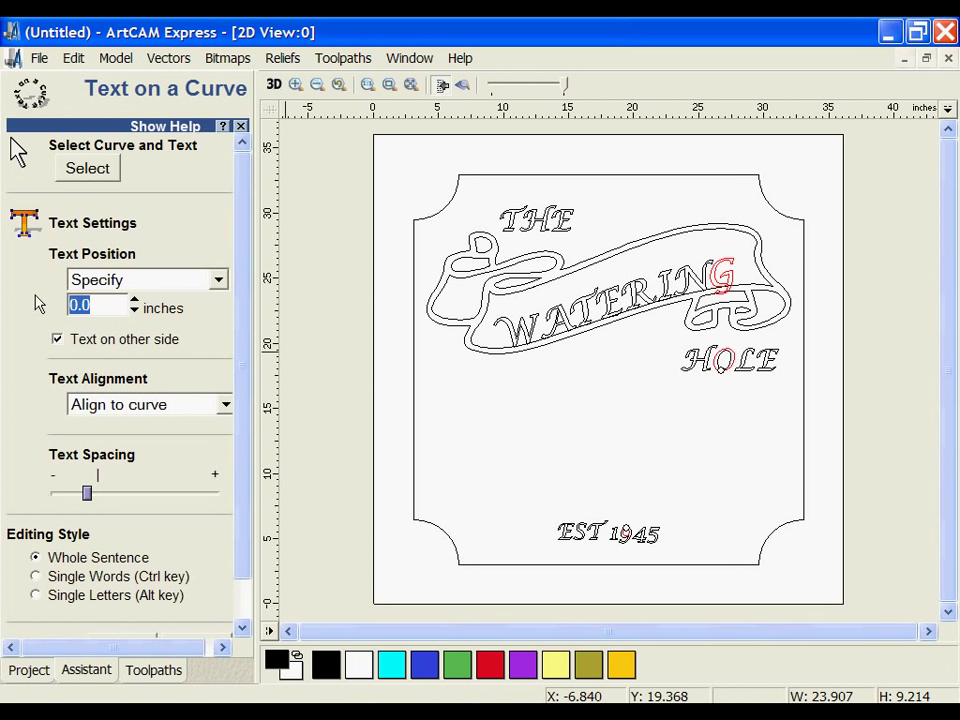
{"action": "type", "text": "1"}
{"action": "key", "text": "Return"}
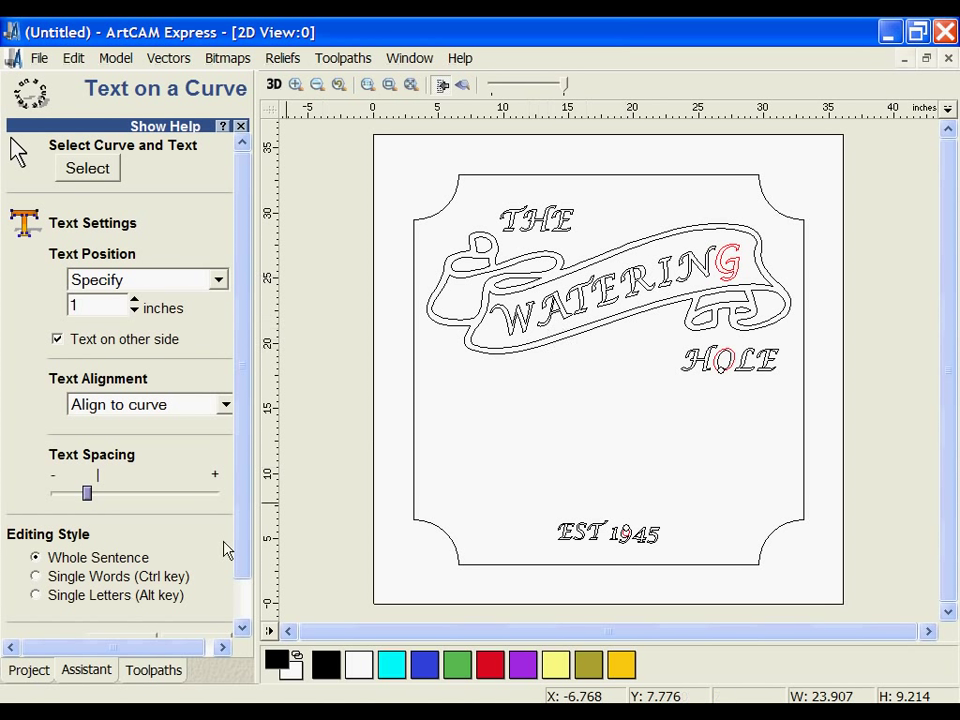
{"action": "scroll", "coordinate": [226, 549], "scroll_direction": "down", "scroll_amount": 2}
{"action": "left_click", "coordinate": [126, 604]}
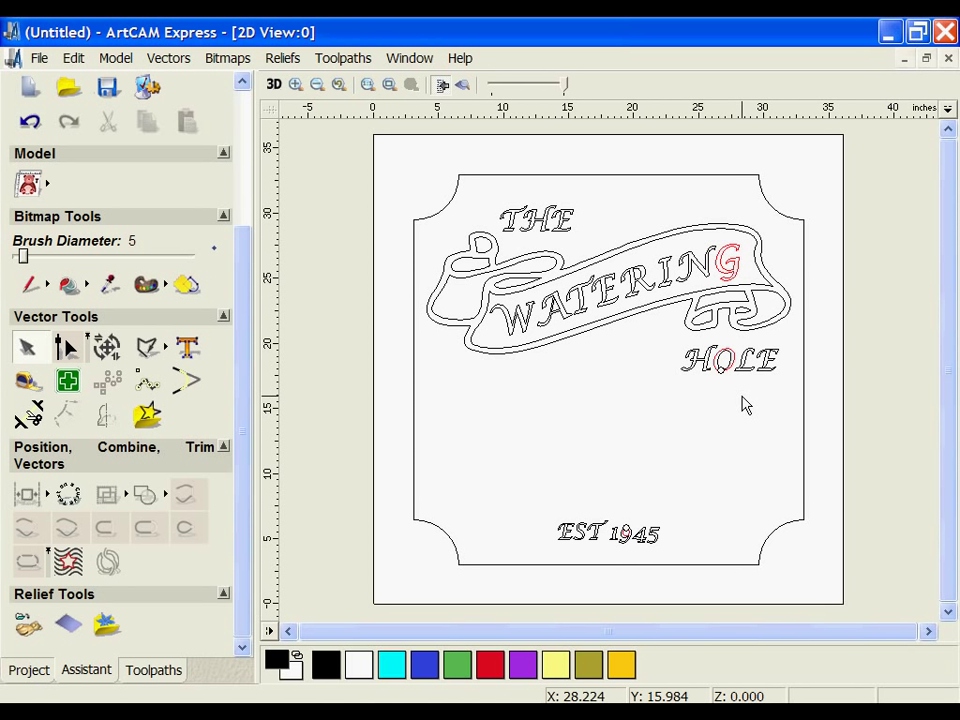
Step: Check the THE, WATERING, HOLE and EST 1945 texts for coincident points and vector intersections with Vector Doctor
{"action": "left_click", "coordinate": [545, 218]}
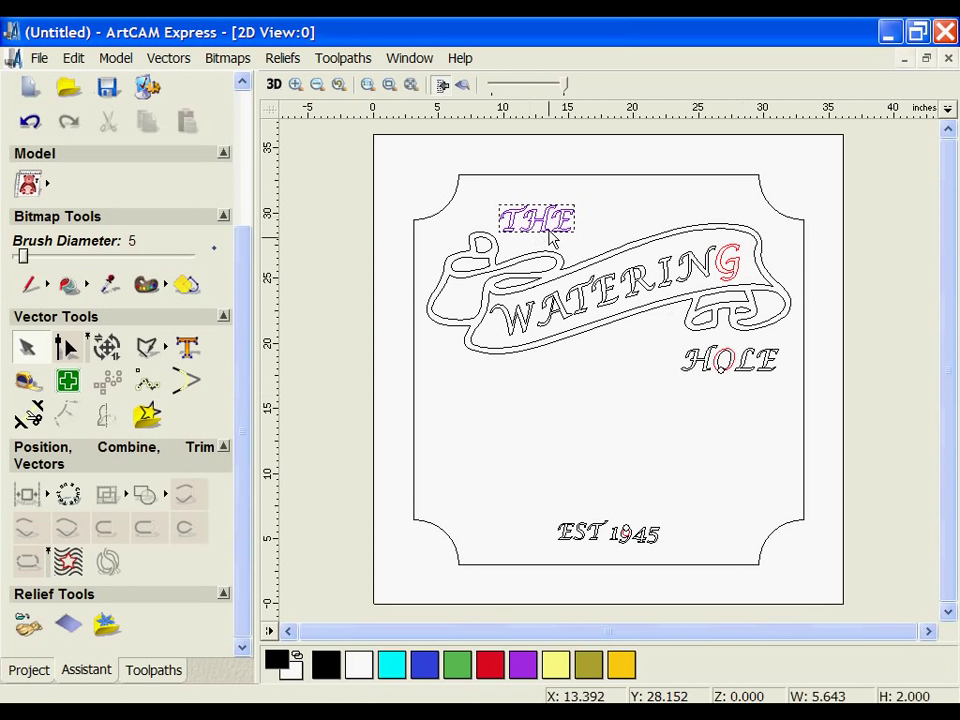
{"action": "left_click", "coordinate": [575, 318], "text": "shift"}
{"action": "left_click", "coordinate": [696, 352], "text": "shift"}
{"action": "left_click", "coordinate": [594, 536], "text": "shift"}
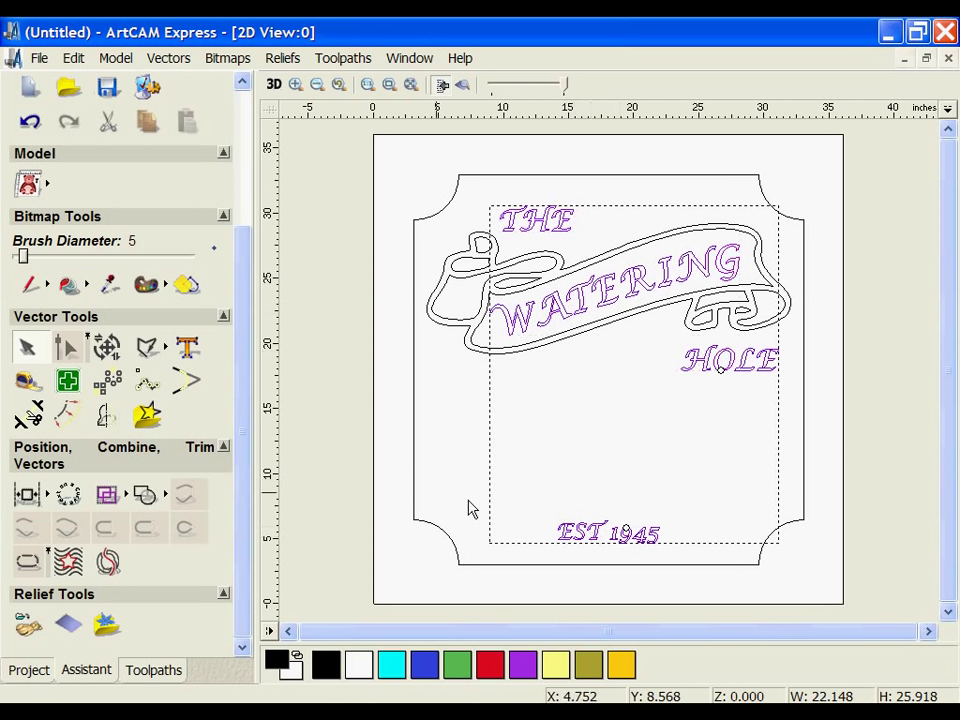
{"action": "left_click", "coordinate": [74, 385]}
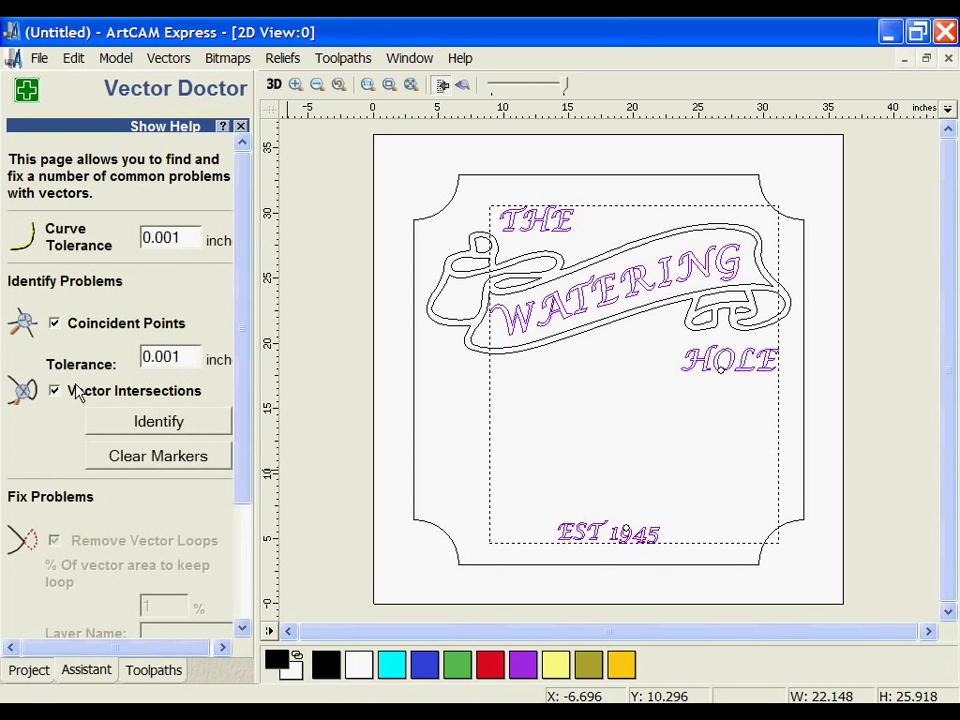
{"action": "left_click_drag", "start_coordinate": [242, 343], "coordinate": [242, 388]}
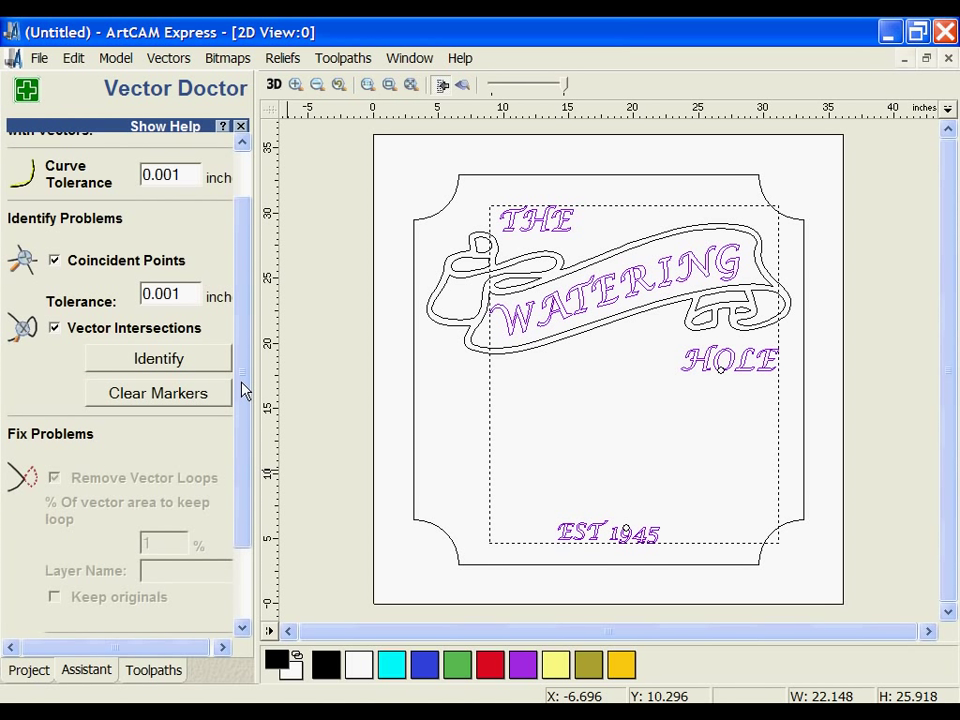
{"action": "left_click", "coordinate": [213, 366]}
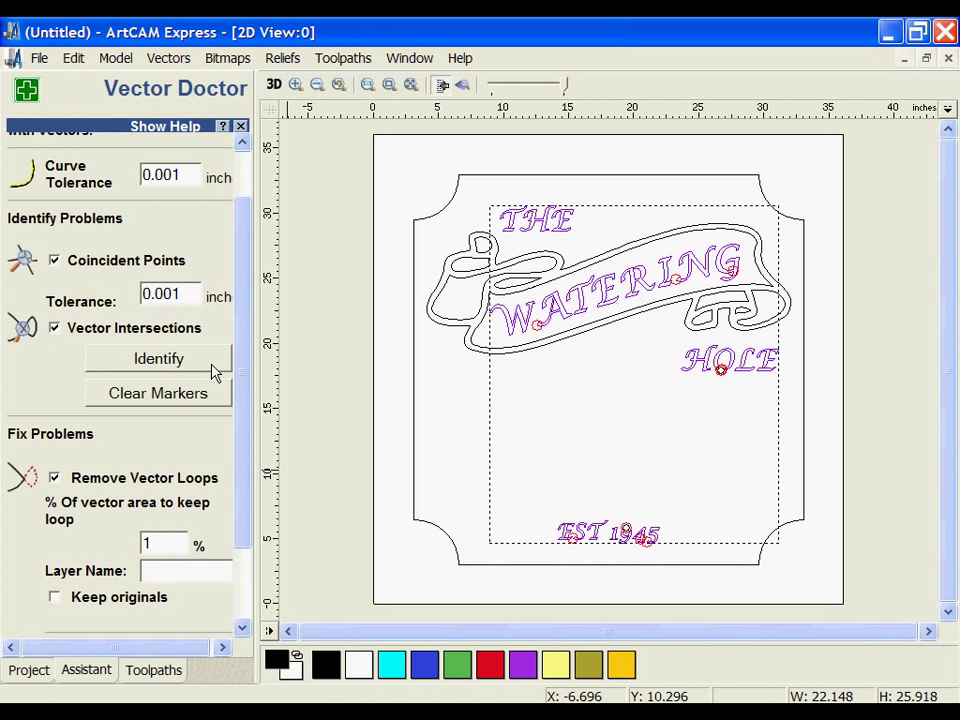
Step: Clear the problem markers and identify vector intersections only, leaving coincident points out of the check
{"action": "left_click", "coordinate": [203, 395]}
{"action": "left_click", "coordinate": [55, 261]}
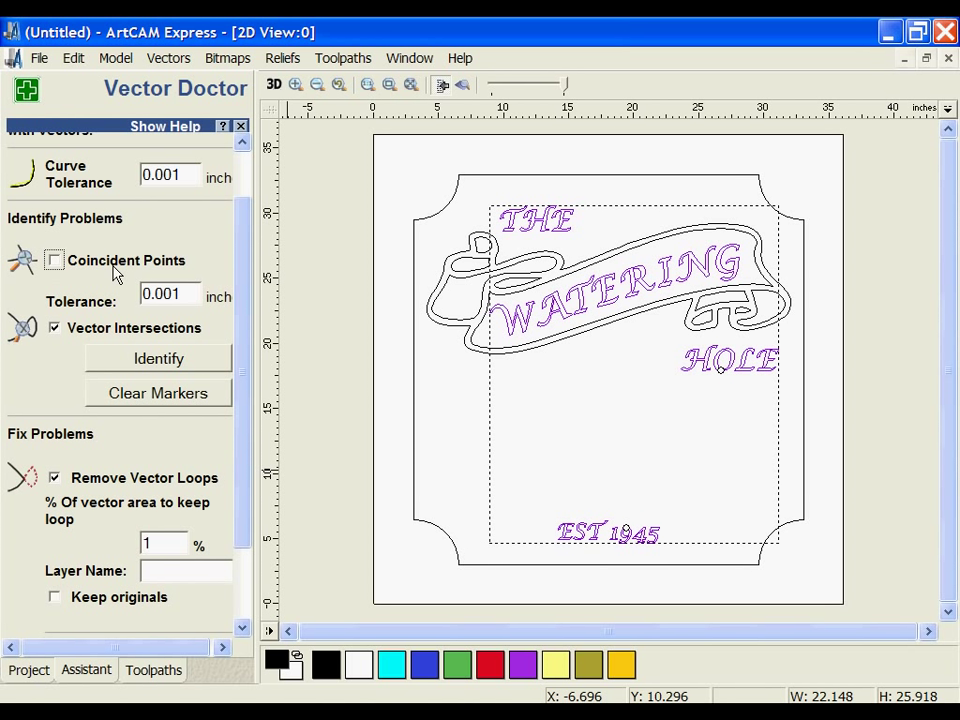
{"action": "left_click", "coordinate": [189, 360]}
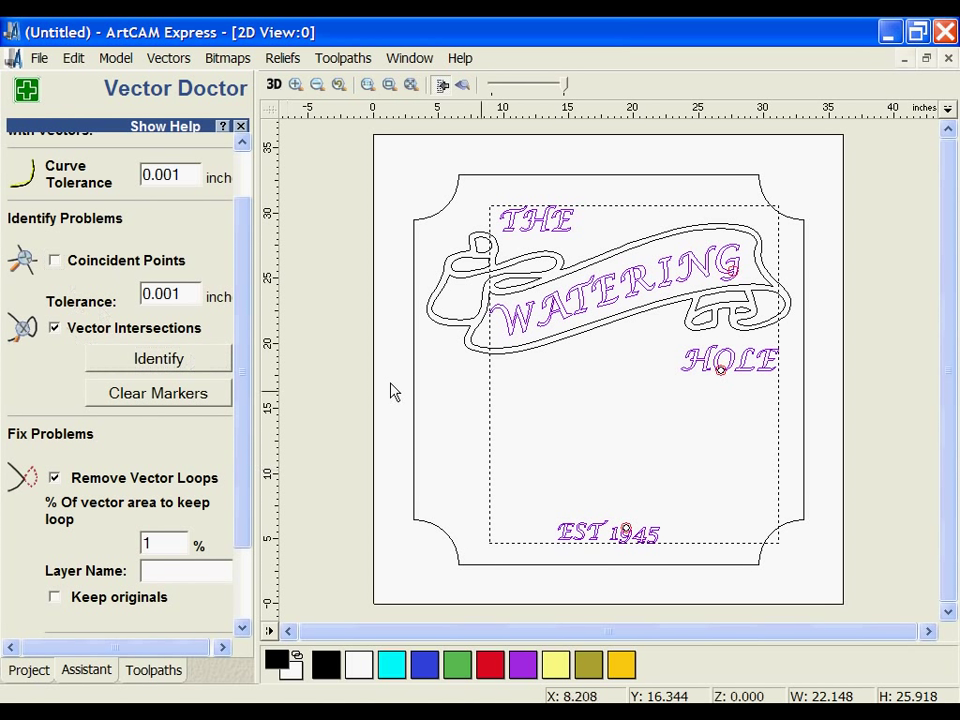
Step: Fix the text vectors by removing their loops at 1 % of vector area, clear the markers and check for intersections again
{"action": "scroll", "coordinate": [723, 296], "scroll_direction": "up", "scroll_amount": 2}
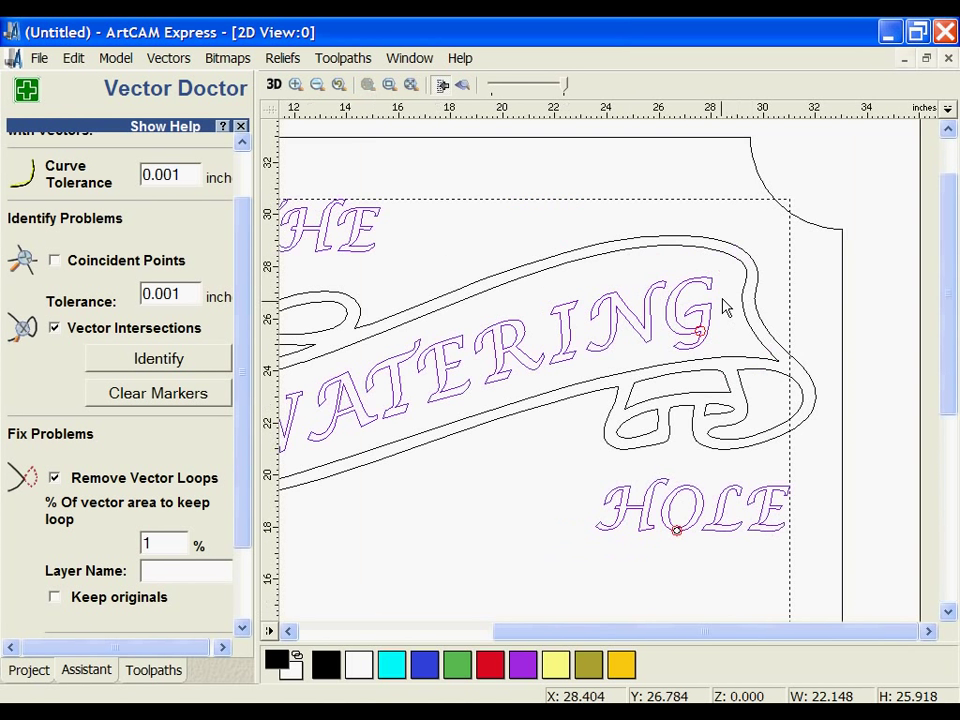
{"action": "scroll", "coordinate": [658, 364], "scroll_direction": "up", "scroll_amount": 6}
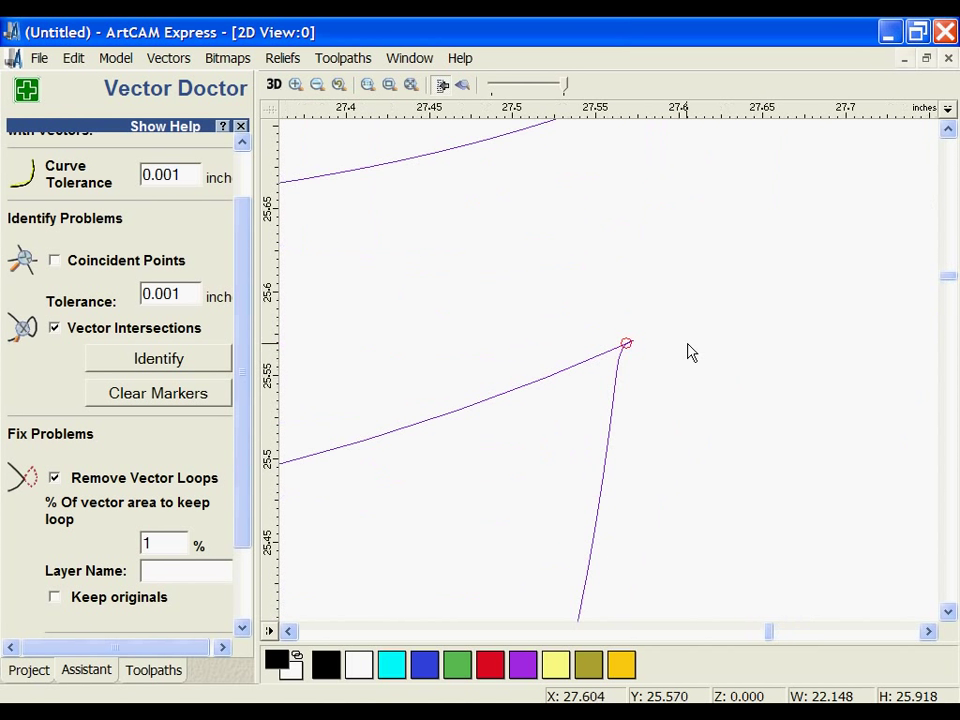
{"action": "scroll", "coordinate": [632, 387], "scroll_direction": "up", "scroll_amount": 1}
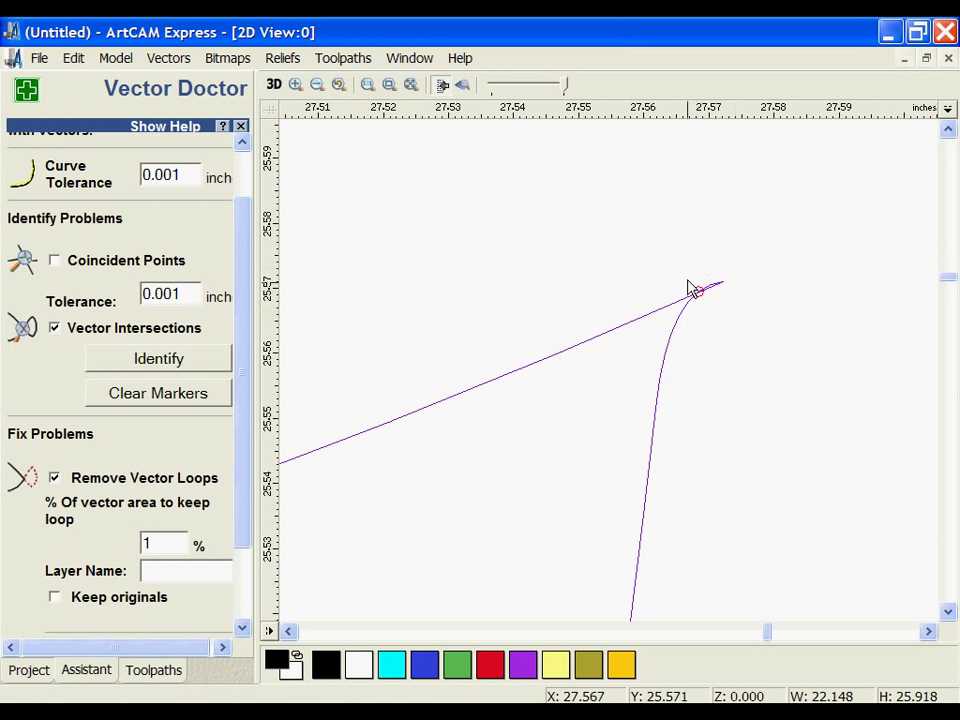
{"action": "scroll", "coordinate": [724, 327], "scroll_direction": "down", "scroll_amount": 10}
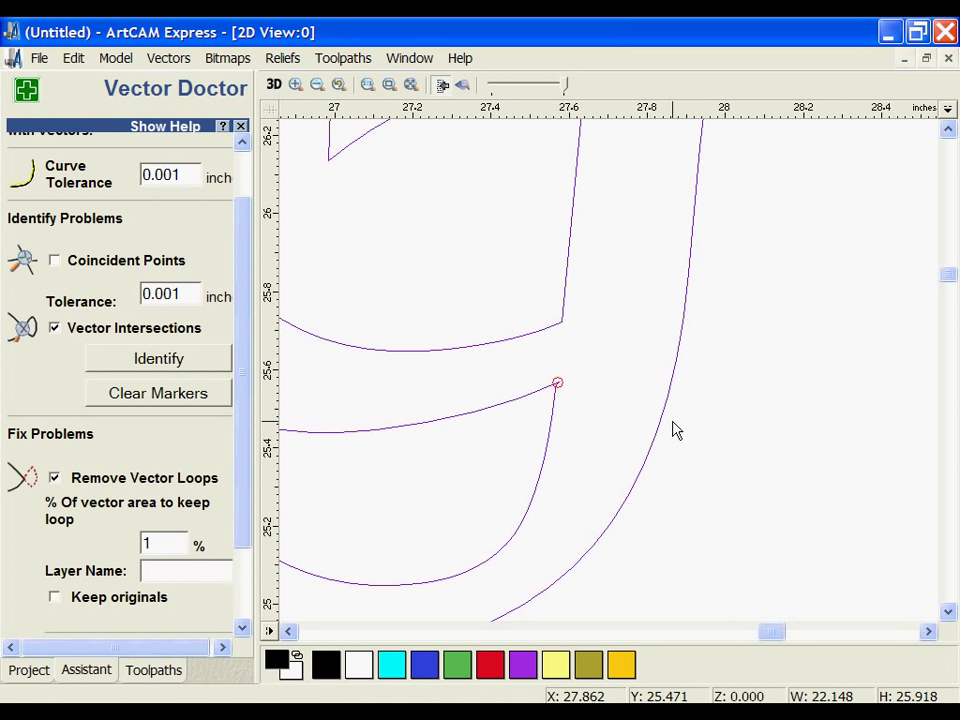
{"action": "scroll", "coordinate": [524, 418], "scroll_direction": "down", "scroll_amount": 1}
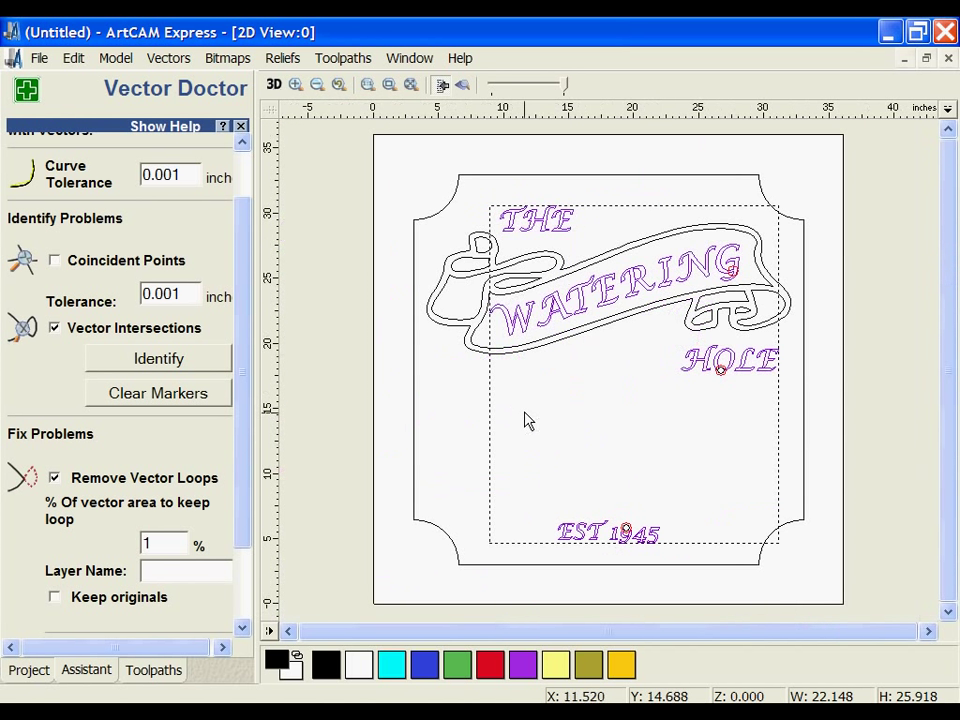
{"action": "left_click_drag", "start_coordinate": [248, 528], "coordinate": [248, 592]}
{"action": "left_click", "coordinate": [176, 561]}
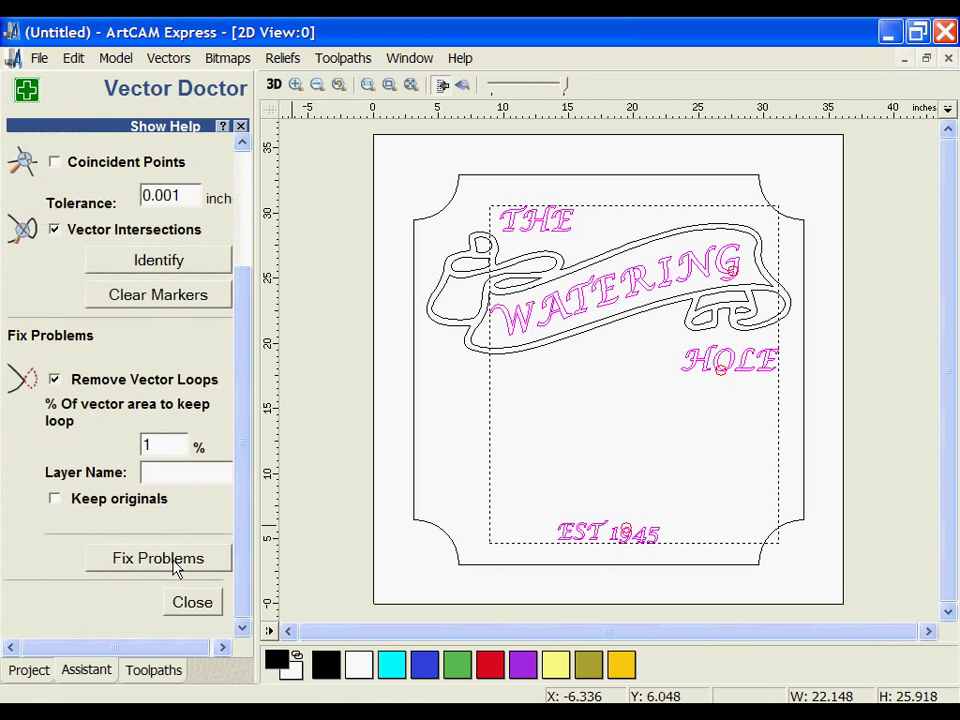
{"action": "left_click", "coordinate": [200, 298]}
{"action": "left_click", "coordinate": [213, 262]}
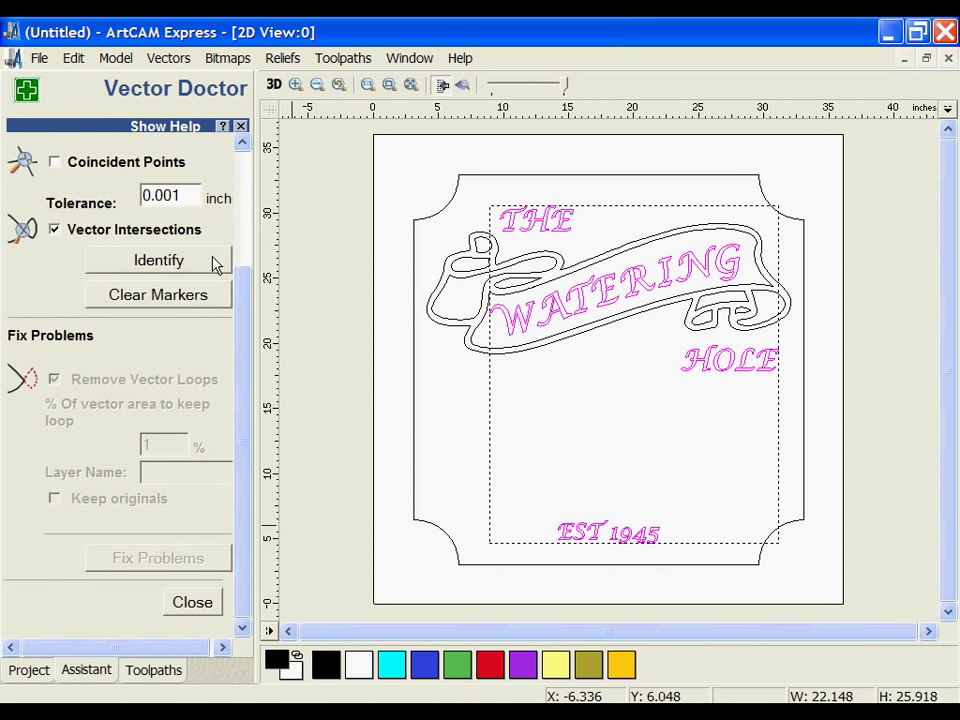
{"action": "left_click", "coordinate": [193, 603]}
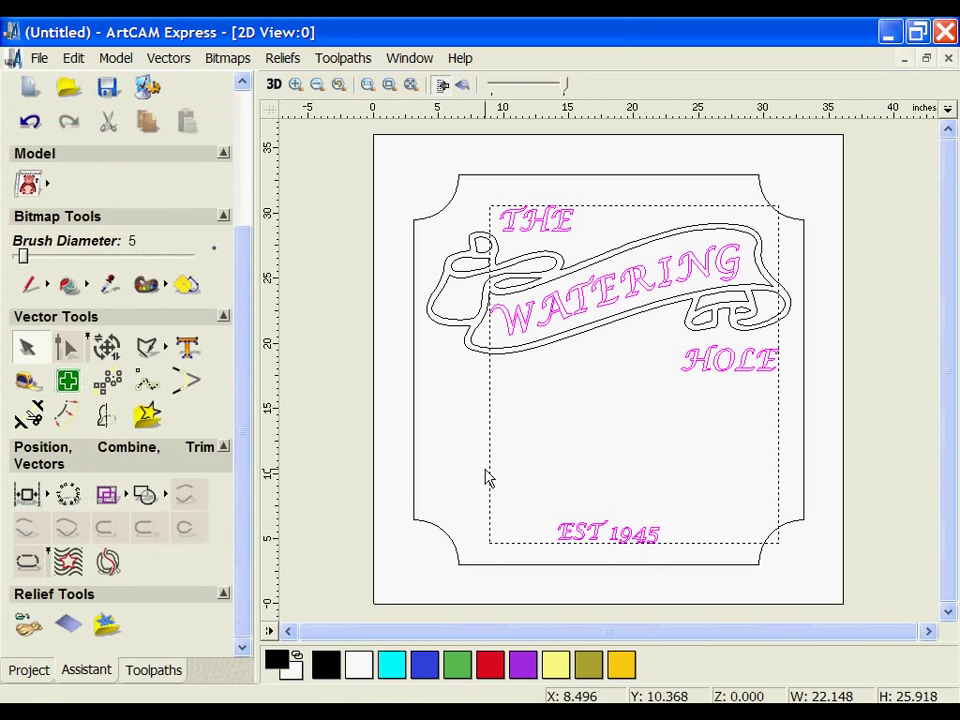
Step: Group the letters of THE into one object and the letters of WATERING into another
{"action": "left_click", "coordinate": [465, 464]}
{"action": "left_click_drag", "start_coordinate": [486, 199], "coordinate": [600, 253]}
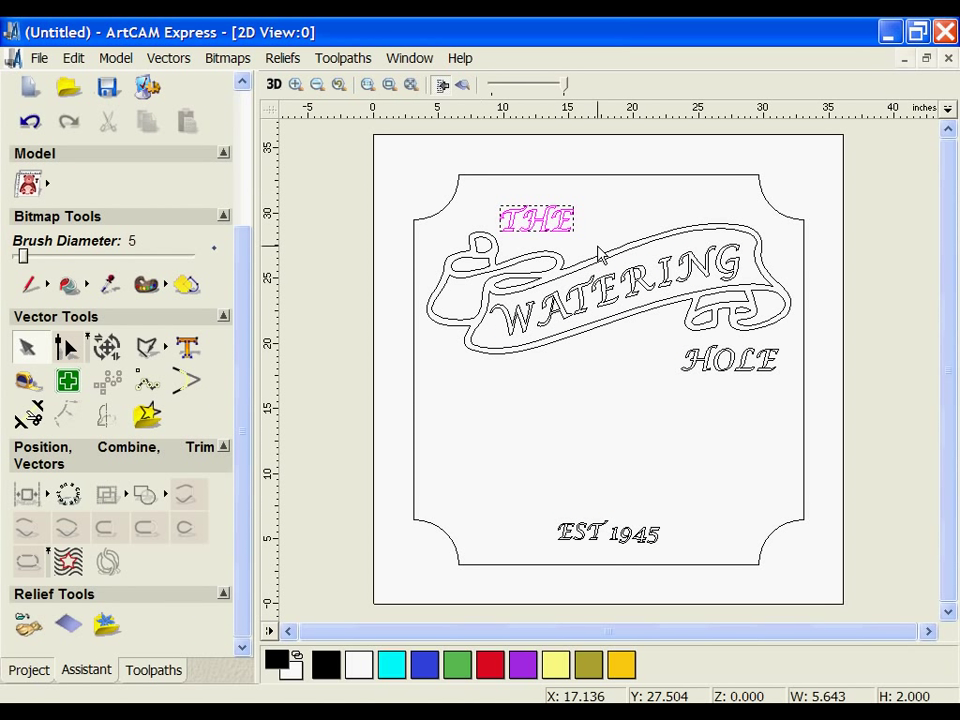
{"action": "left_click", "coordinate": [520, 322]}
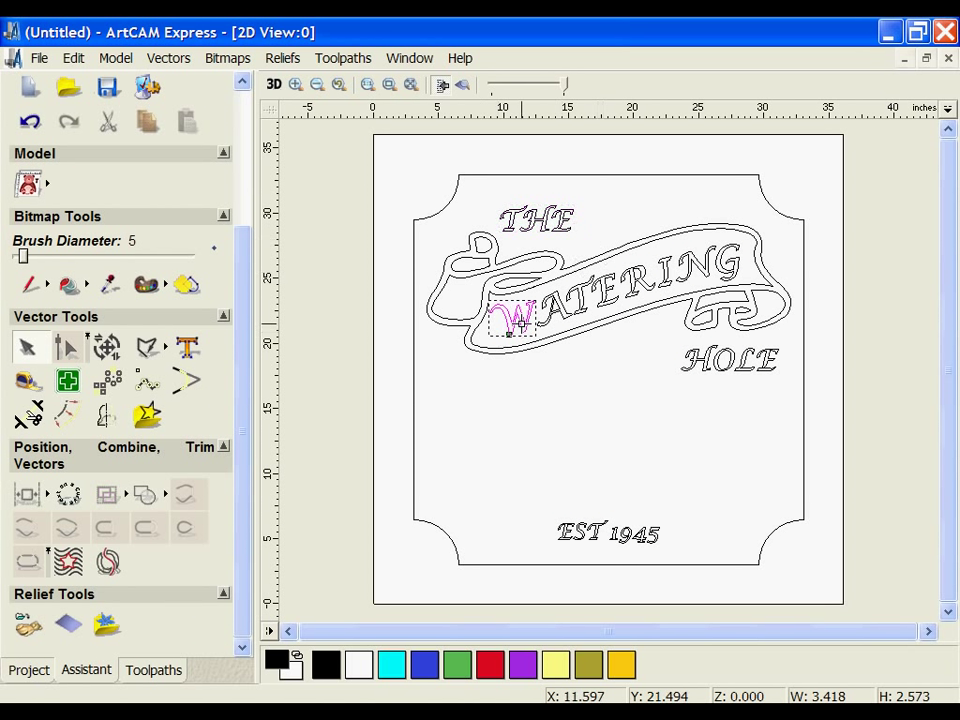
{"action": "left_click", "coordinate": [558, 306], "text": "shift"}
{"action": "left_click", "coordinate": [576, 300], "text": "shift"}
{"action": "left_click", "coordinate": [610, 290], "text": "shift"}
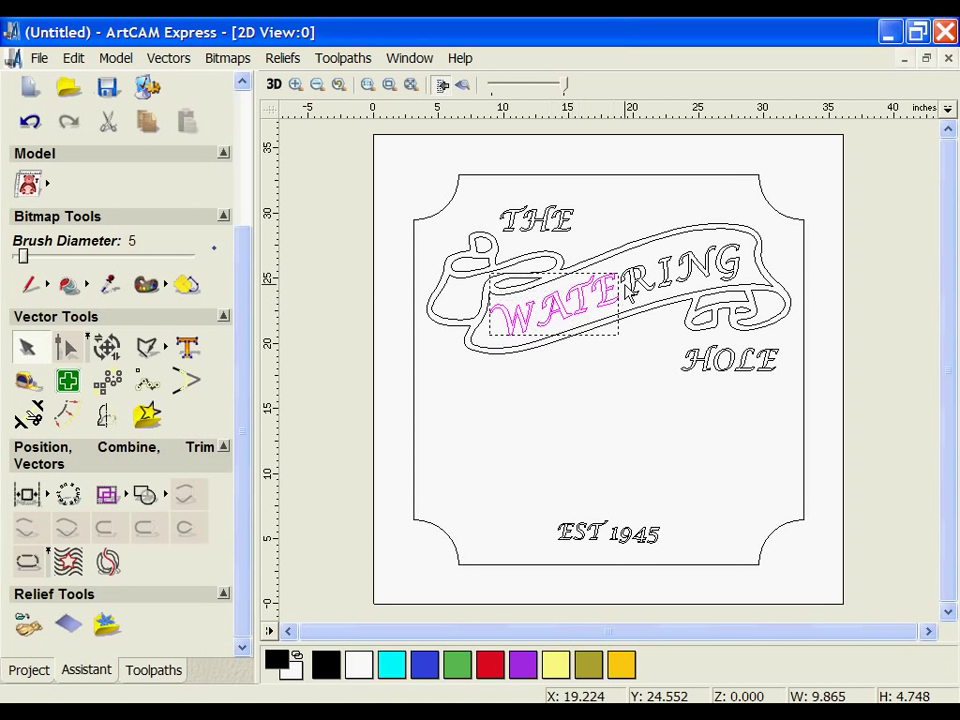
{"action": "left_click", "coordinate": [638, 277], "text": "shift"}
{"action": "left_click", "coordinate": [668, 271], "text": "shift"}
{"action": "left_click", "coordinate": [699, 265], "text": "shift"}
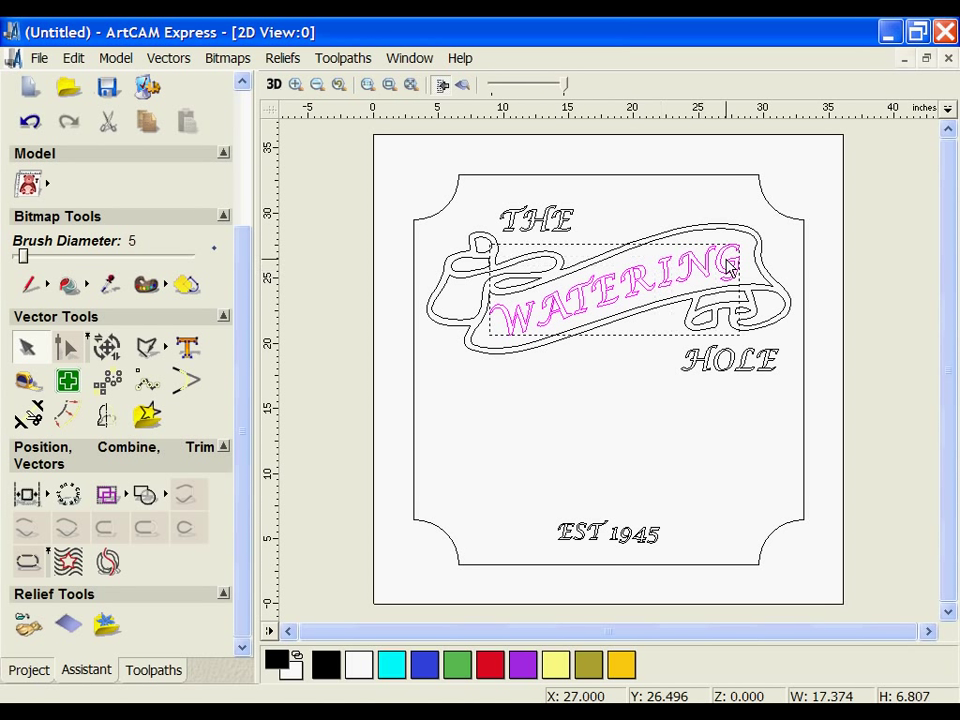
{"action": "left_click", "coordinate": [726, 259], "text": "shift"}
Step: Group the letters of HOLE and the characters of EST 1945 as separate objects, leaving nothing selected
{"action": "left_click_drag", "start_coordinate": [670, 340], "coordinate": [800, 408]}
{"action": "left_click_drag", "start_coordinate": [540, 508], "coordinate": [686, 567]}
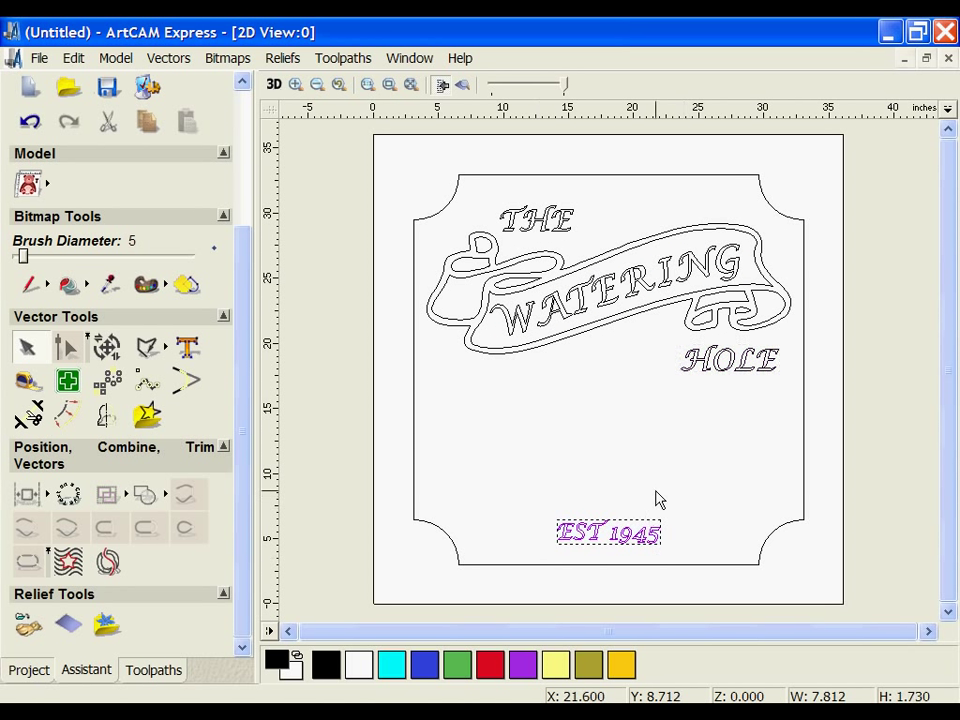
{"action": "left_click", "coordinate": [664, 500]}
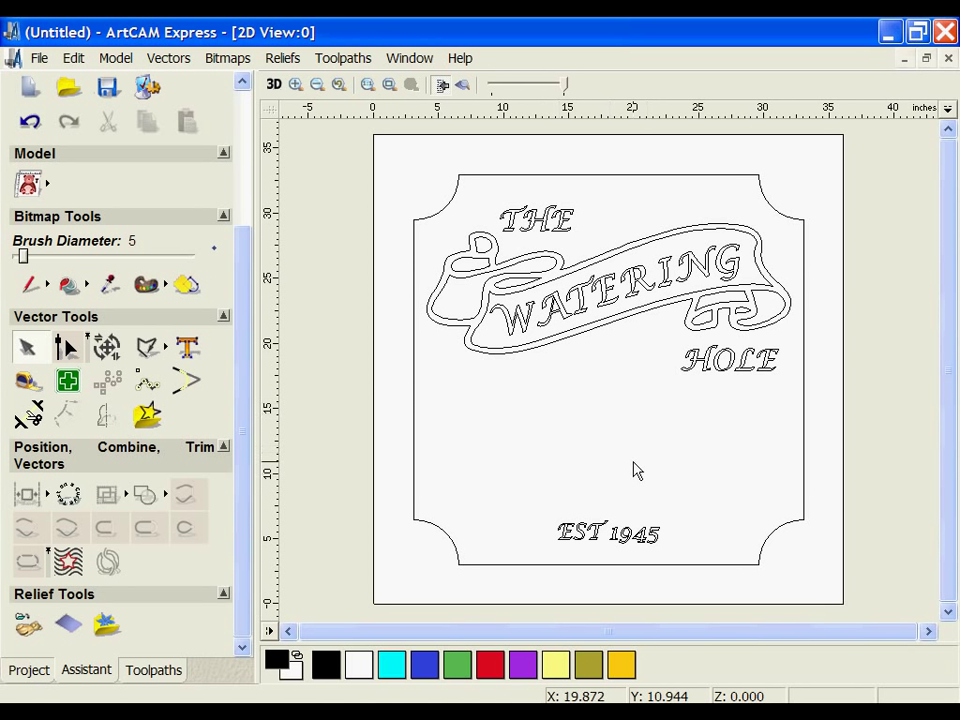
Step: Load the bottle from the relief clipart library, scale it to 12 inches high and place it between the banner and EST 1945
{"action": "left_click", "coordinate": [107, 625]}
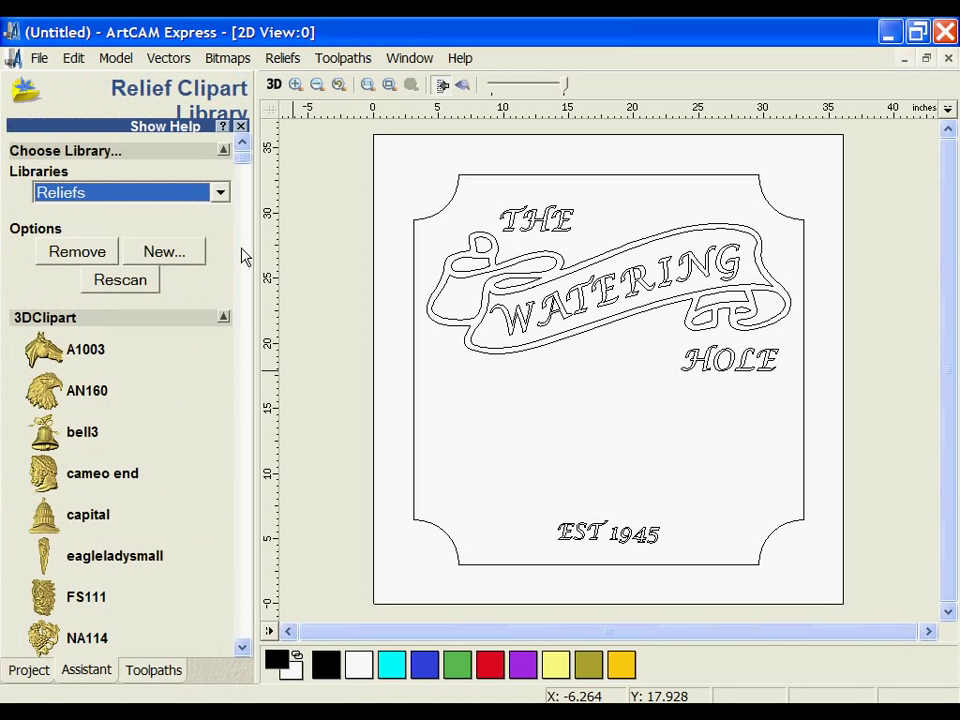
{"action": "left_click_drag", "start_coordinate": [242, 157], "coordinate": [236, 484]}
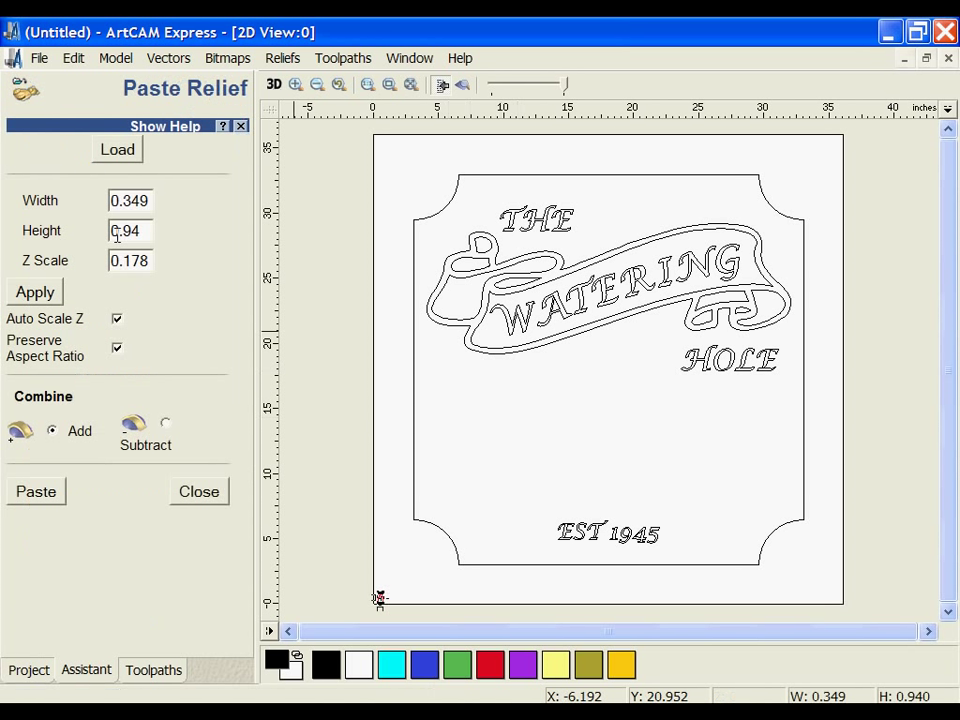
{"action": "left_click_drag", "start_coordinate": [143, 228], "coordinate": [91, 228]}
{"action": "type", "text": "12"}
{"action": "left_click", "coordinate": [24, 290]}
{"action": "left_click_drag", "start_coordinate": [468, 492], "coordinate": [582, 402]}
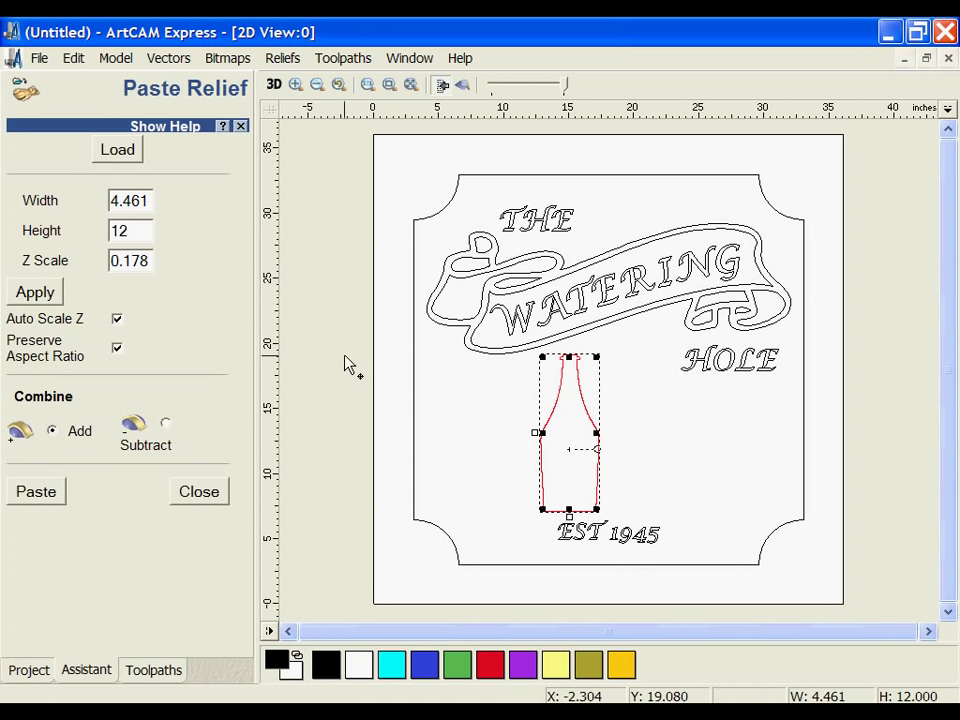
Step: Set the bottle relief's Z scale to 0.4 and paste it into the model in Add mode, viewed in 3D
{"action": "left_click_drag", "start_coordinate": [139, 260], "coordinate": [90, 268]}
{"action": "type", "text": "0.4"}
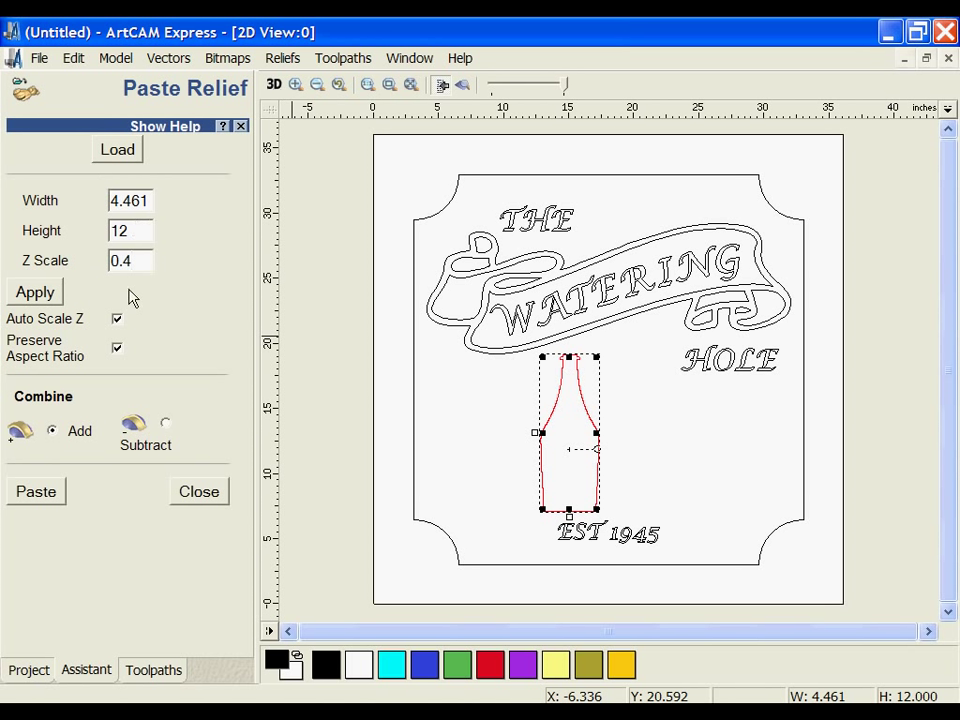
{"action": "left_click", "coordinate": [273, 85]}
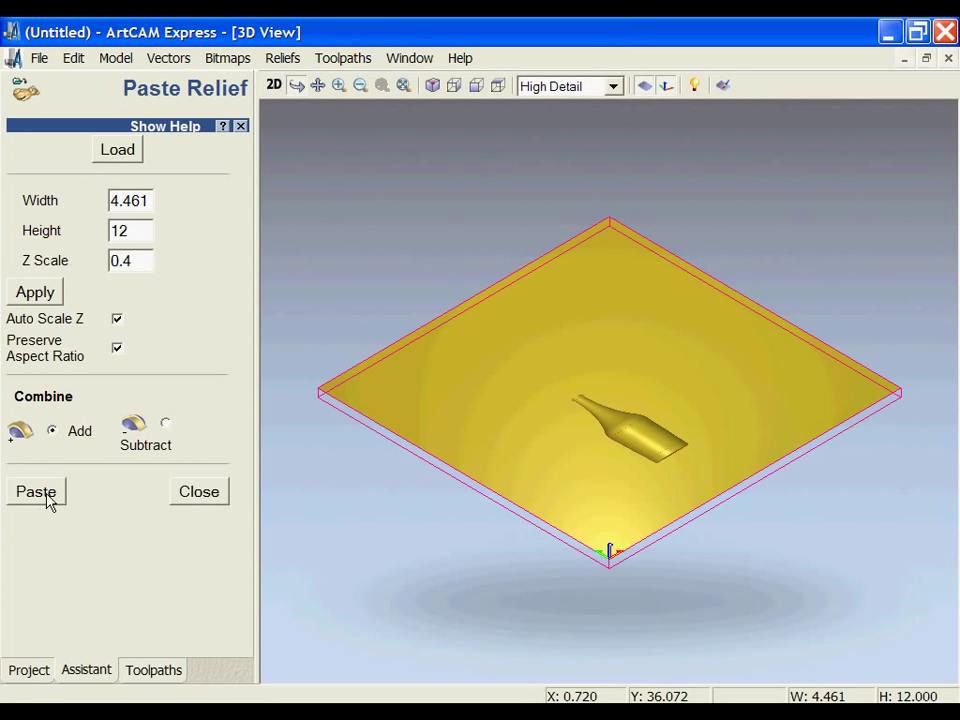
{"action": "left_click", "coordinate": [48, 497]}
{"action": "left_click", "coordinate": [212, 497]}
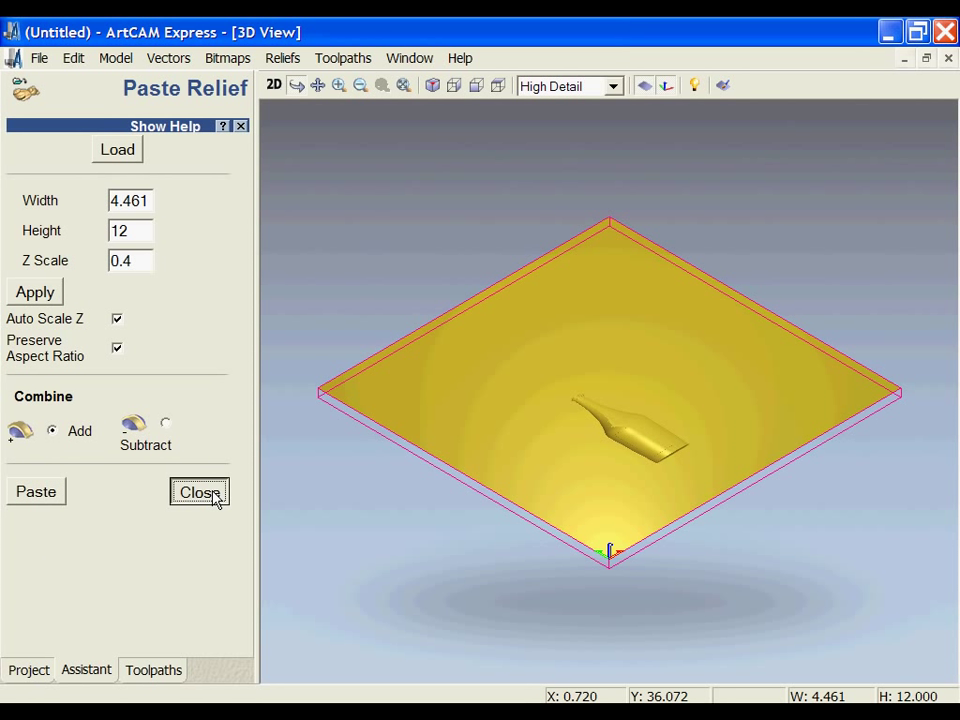
Step: Inspect the pasted bottle in 3D and turn on the relief preview in the 2D view
{"action": "left_click_drag", "start_coordinate": [701, 480], "coordinate": [604, 576]}
{"action": "scroll", "coordinate": [655, 508], "scroll_direction": "up", "scroll_amount": 5}
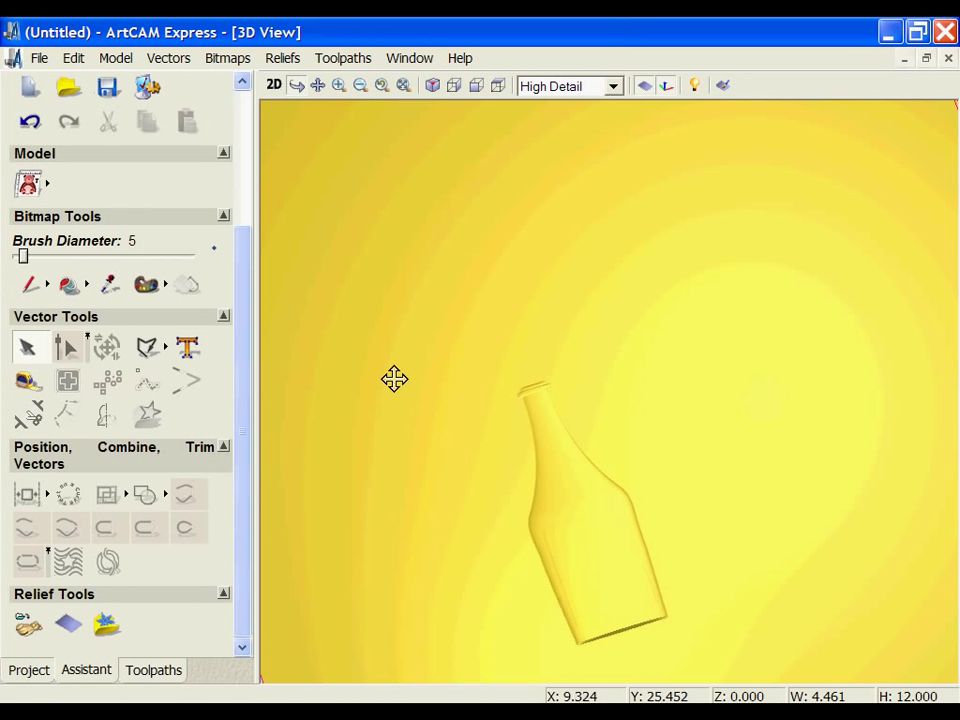
{"action": "left_click", "coordinate": [273, 85]}
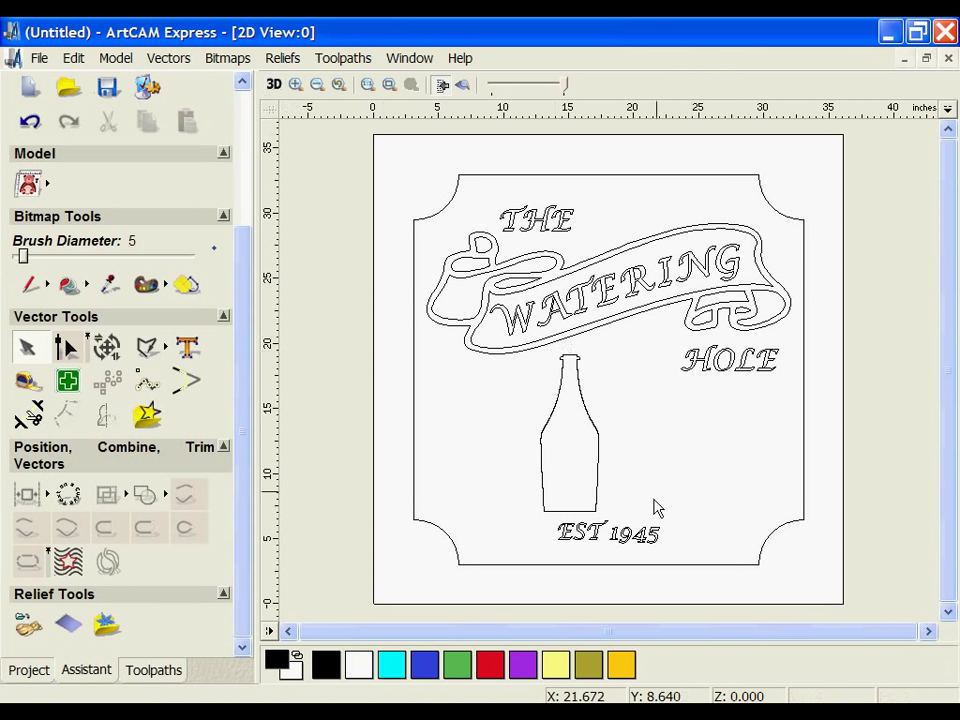
{"action": "left_click", "coordinate": [464, 87]}
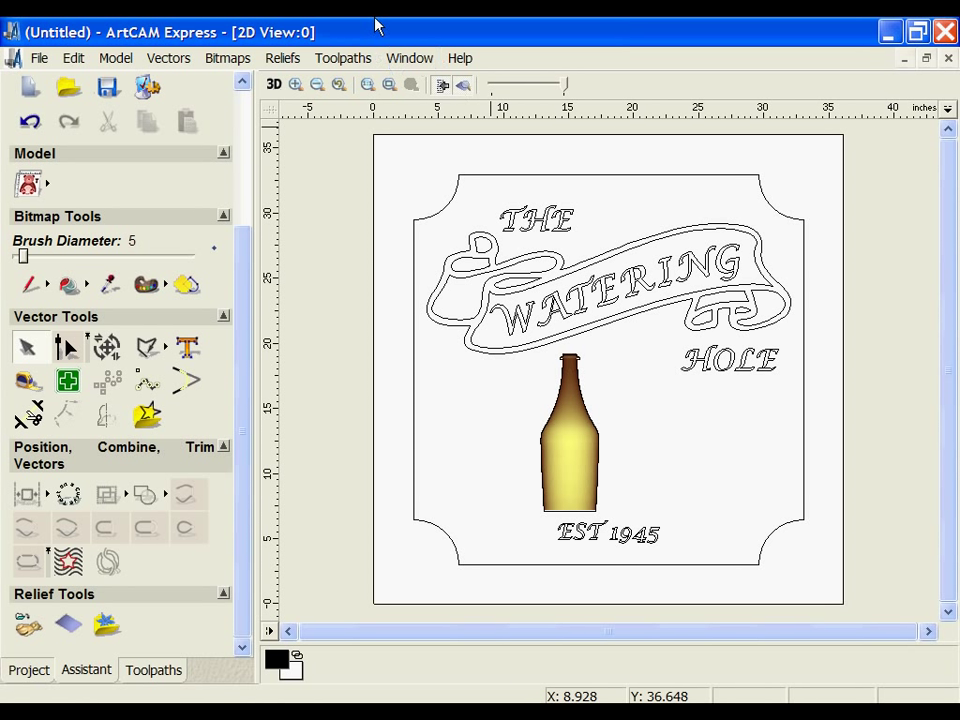
Step: Load the wine glass from the relief clipart library, scale it to 6 inches high and place it between the bottle and HOLE's column
{"action": "left_click", "coordinate": [108, 622]}
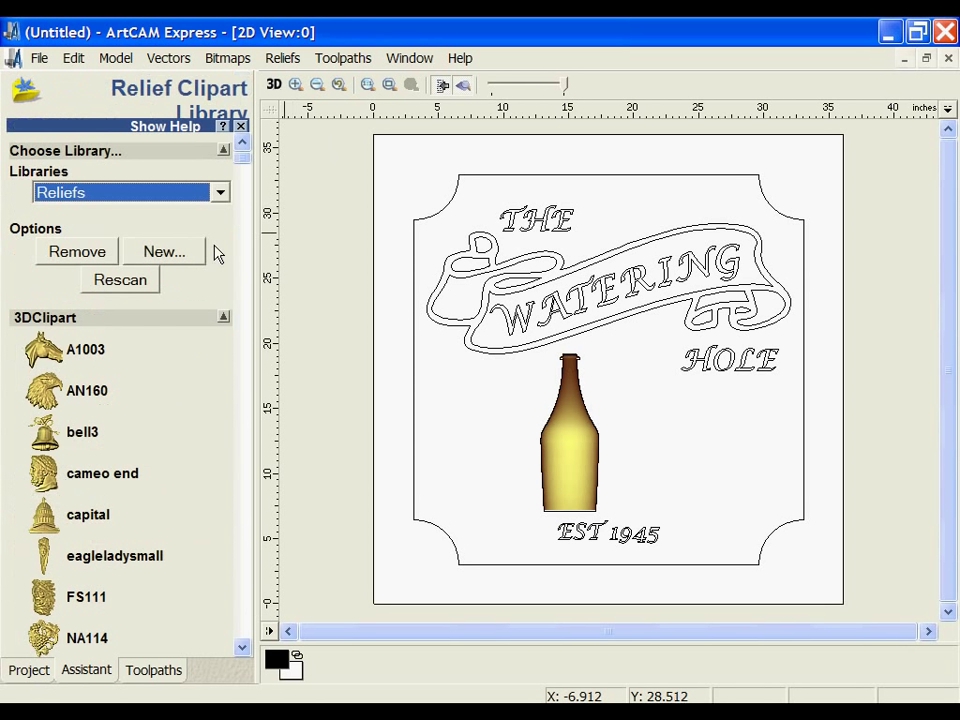
{"action": "left_click_drag", "start_coordinate": [242, 152], "coordinate": [221, 506]}
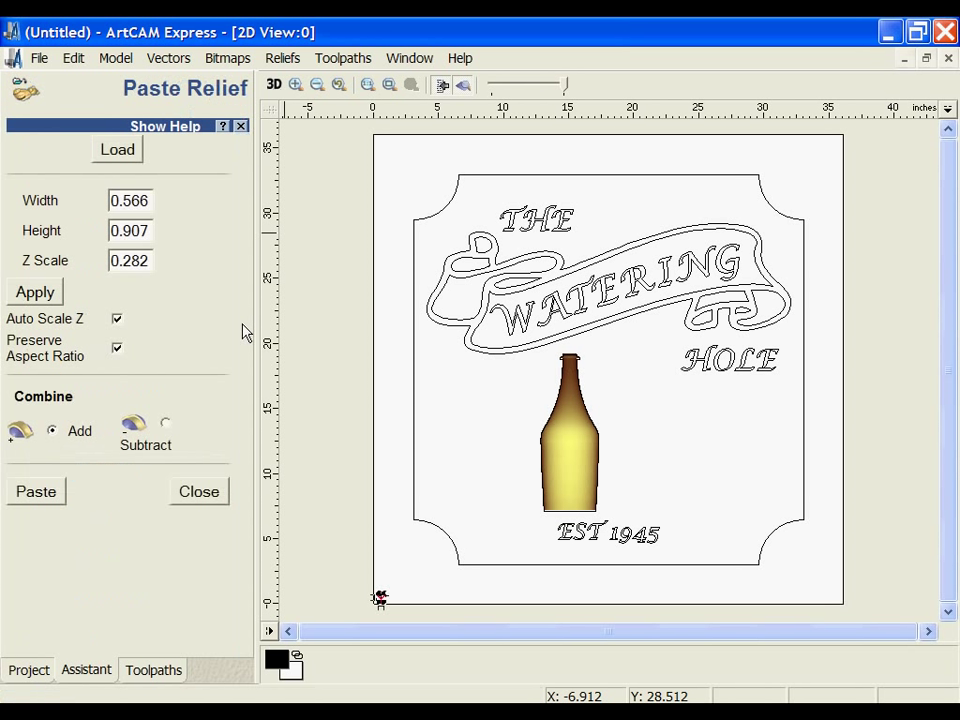
{"action": "left_click_drag", "start_coordinate": [148, 230], "coordinate": [79, 236]}
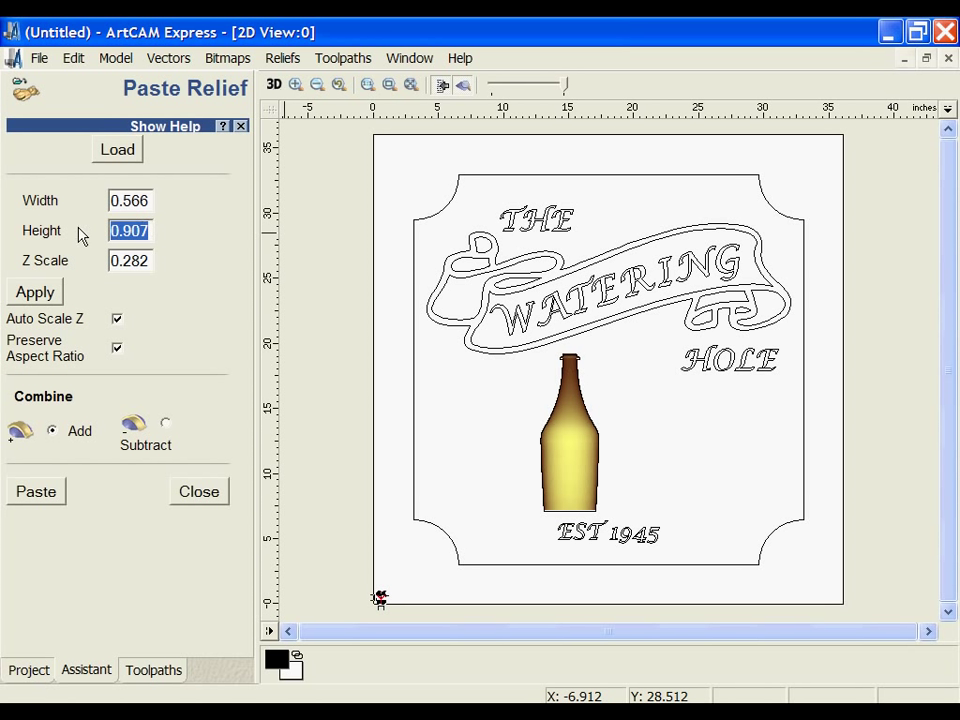
{"action": "type", "text": "6"}
{"action": "left_click", "coordinate": [34, 292]}
{"action": "left_click_drag", "start_coordinate": [415, 523], "coordinate": [651, 432]}
Step: Place a horizontal guideline along the bottle's base and nudge the wine glass so its foot rests on it, slightly farther from the bottle
{"action": "scroll", "coordinate": [613, 467], "scroll_direction": "up", "scroll_amount": 1}
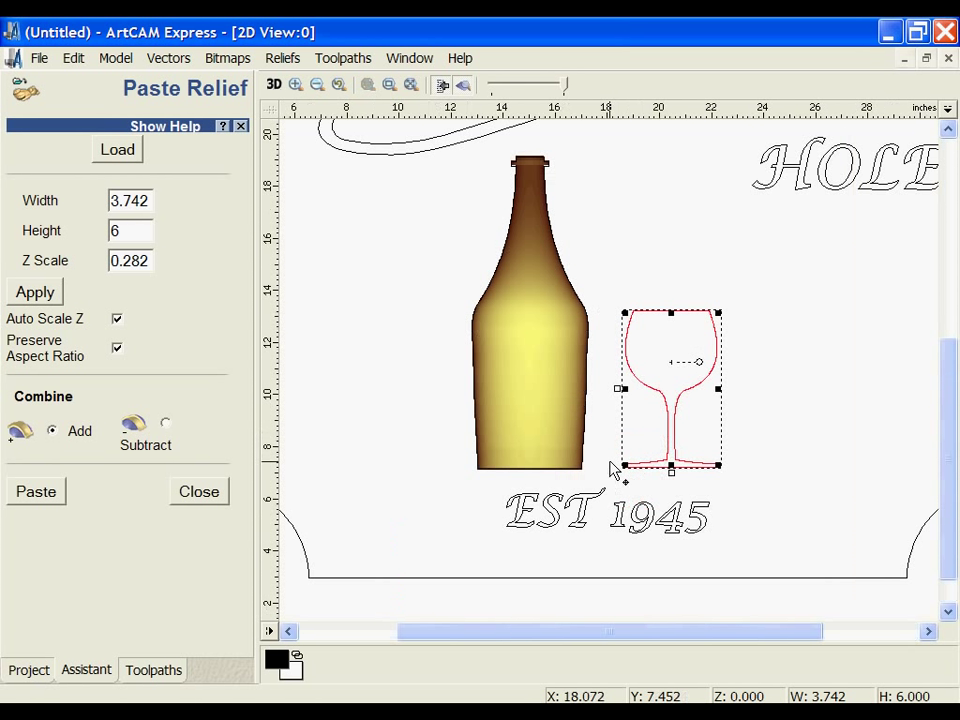
{"action": "scroll", "coordinate": [615, 429], "scroll_direction": "up", "scroll_amount": 1}
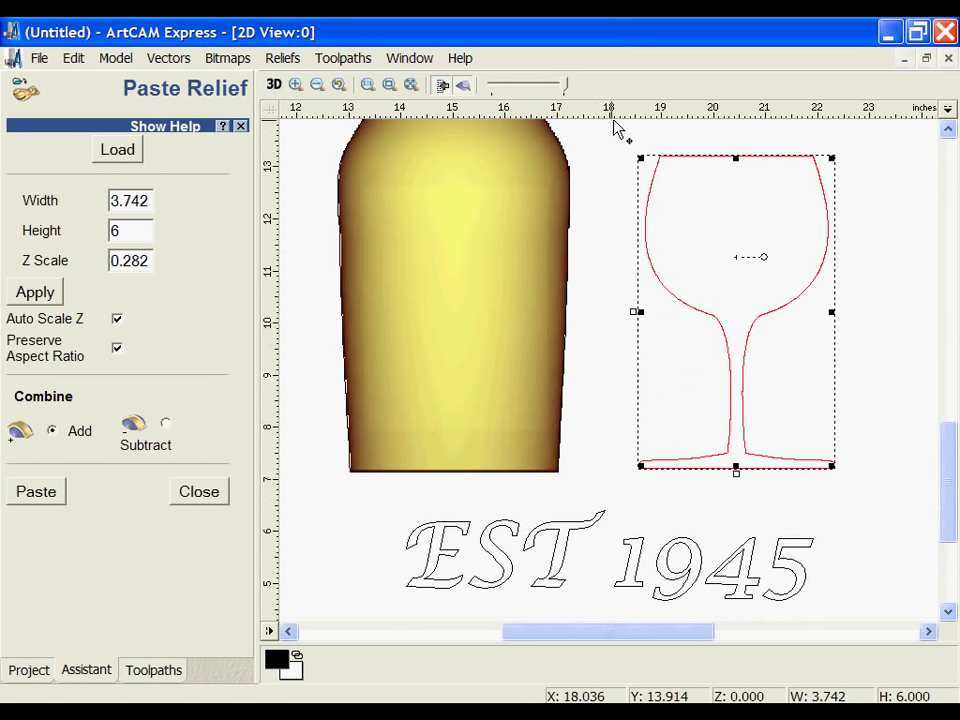
{"action": "left_click_drag", "start_coordinate": [605, 110], "coordinate": [581, 472]}
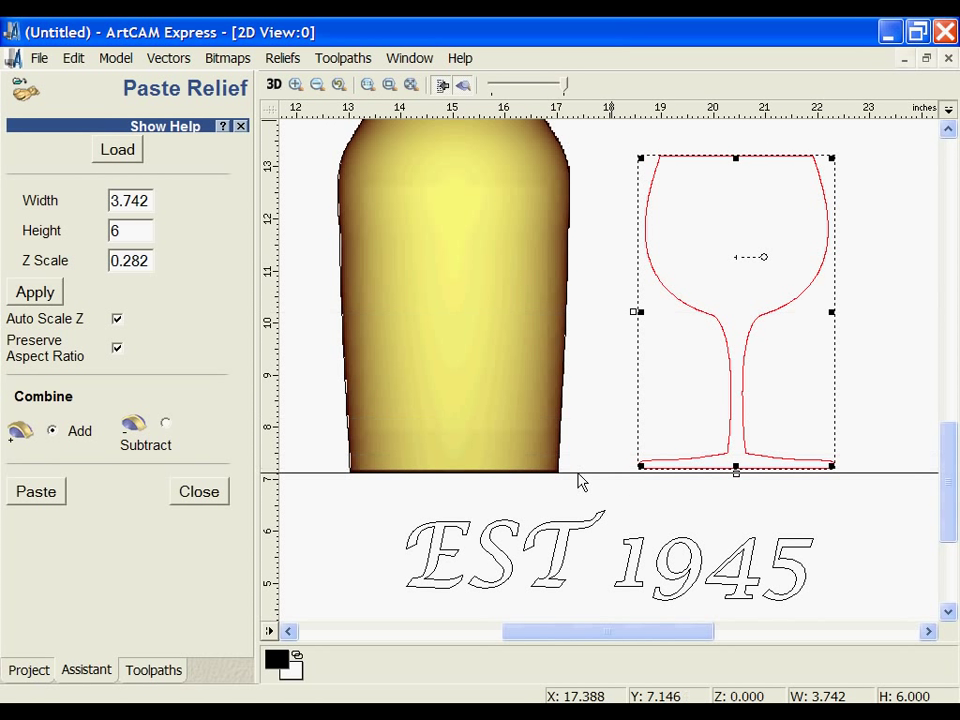
{"action": "key", "text": "Right"}
{"action": "key", "text": "Right"}
{"action": "key", "text": "Right"}
{"action": "key", "text": "Right"}
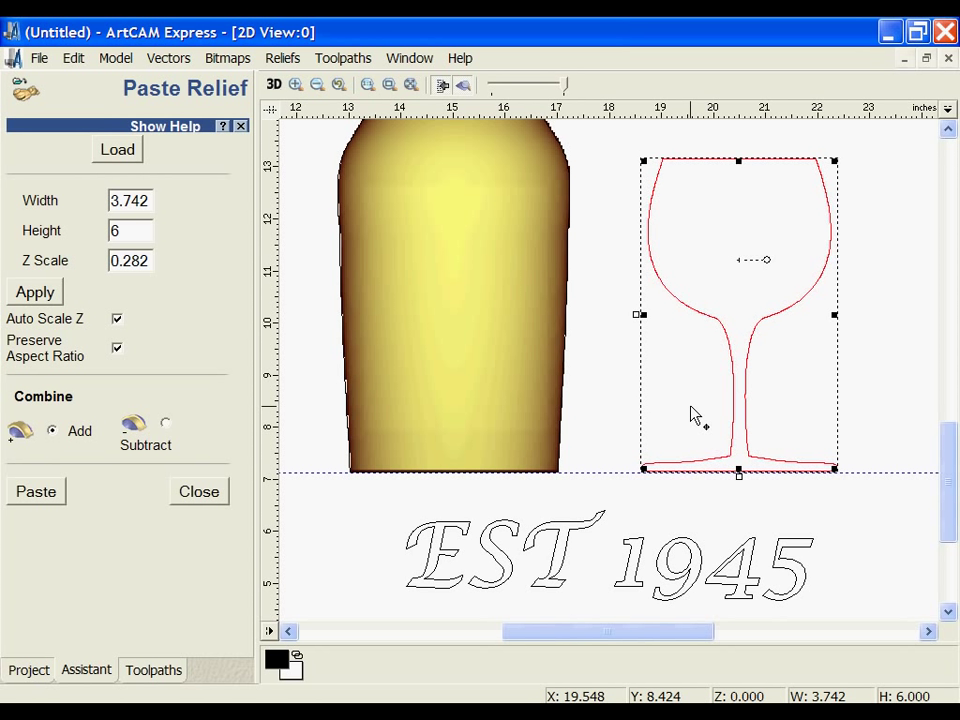
{"action": "key", "text": "Right"}
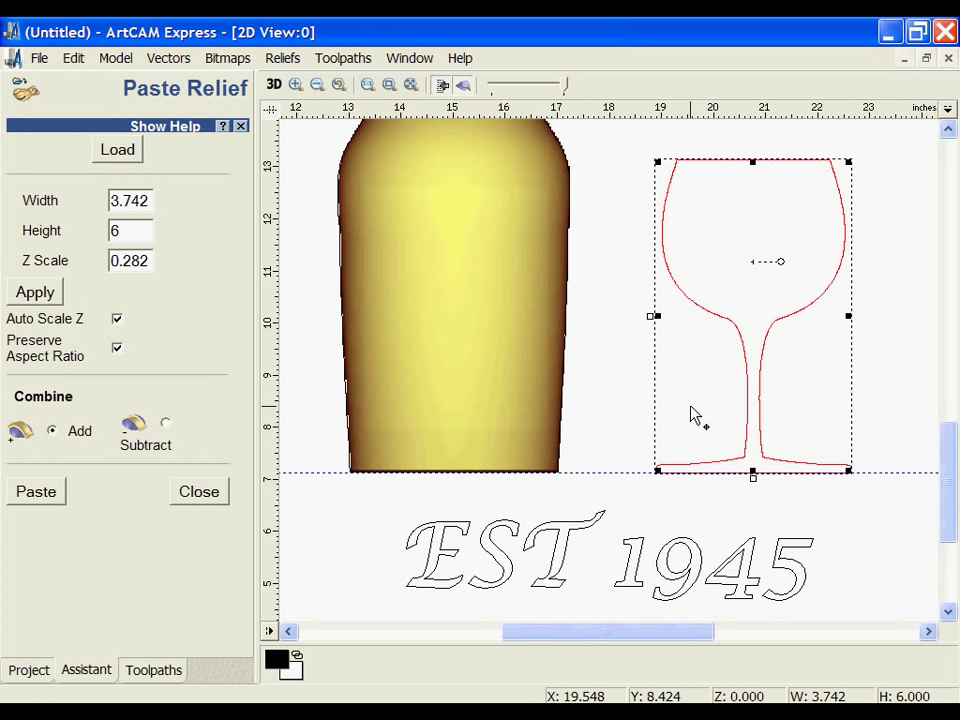
Step: Set the wine glass relief's Z scale to 0.4 and paste it into the model in Add mode, viewed in 3D
{"action": "key", "text": "F3"}
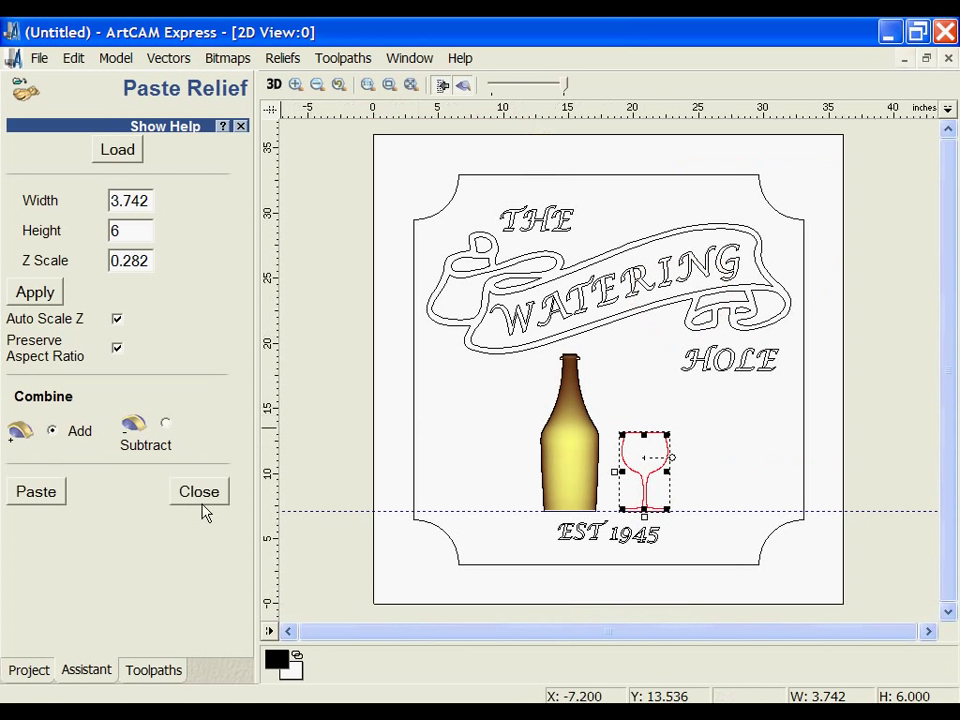
{"action": "left_click_drag", "start_coordinate": [145, 262], "coordinate": [73, 259]}
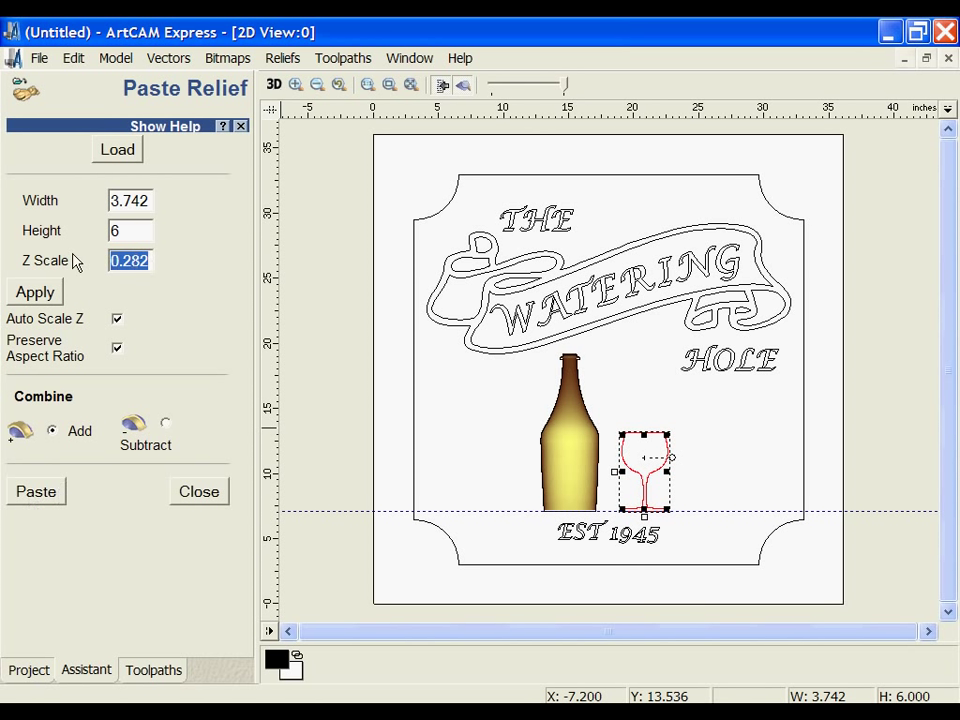
{"action": "type", "text": "0.4"}
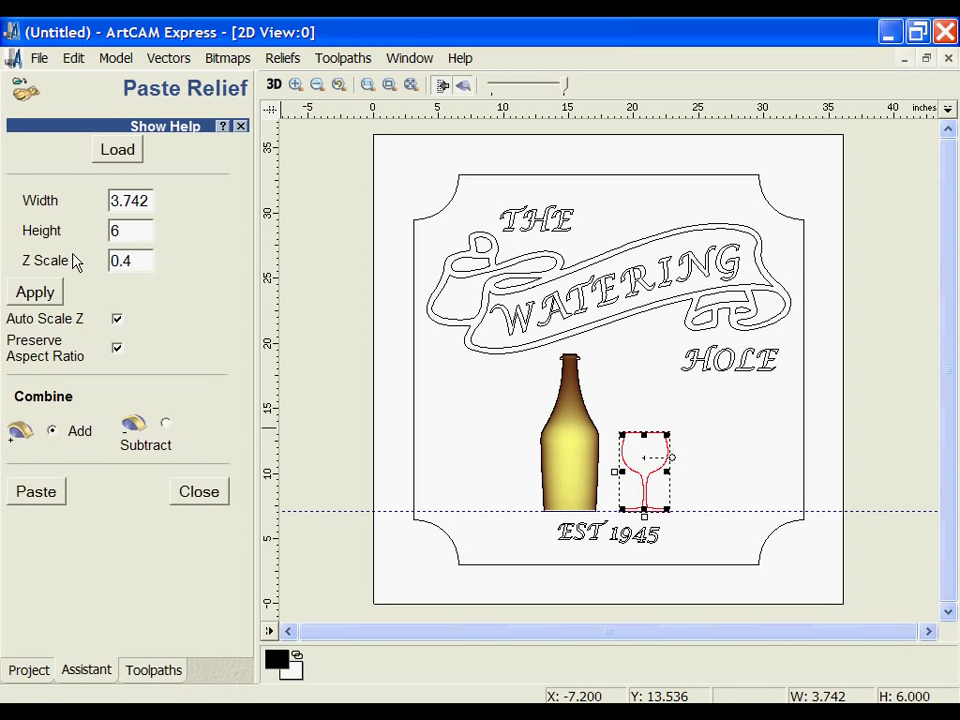
{"action": "left_click", "coordinate": [273, 85]}
{"action": "left_click", "coordinate": [35, 491]}
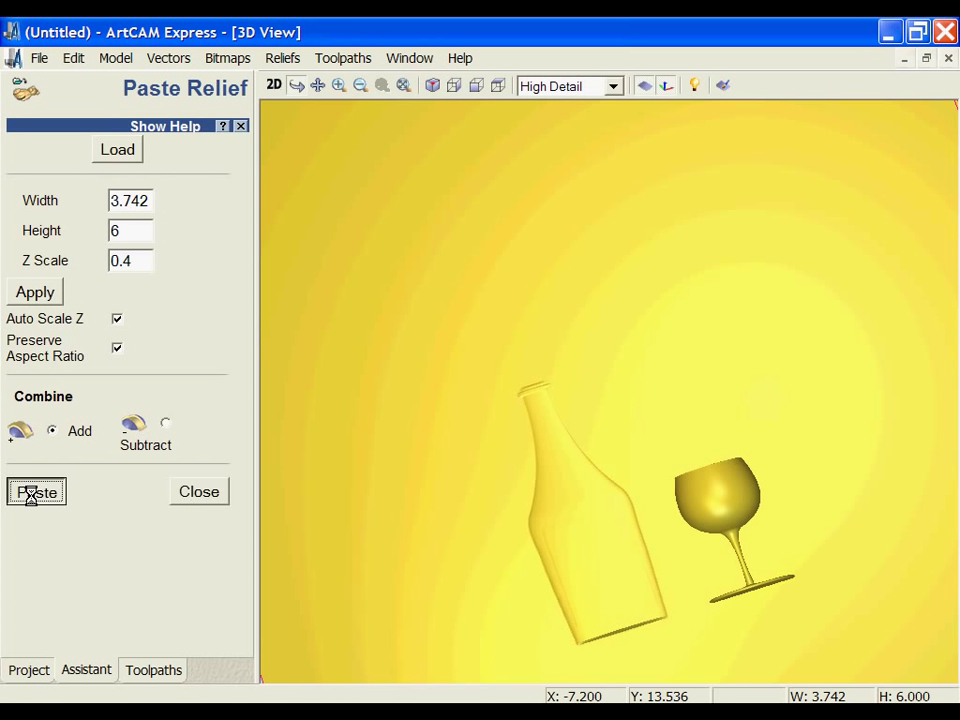
{"action": "left_click", "coordinate": [199, 491]}
{"action": "scroll", "coordinate": [519, 386], "scroll_direction": "down", "scroll_amount": 5}
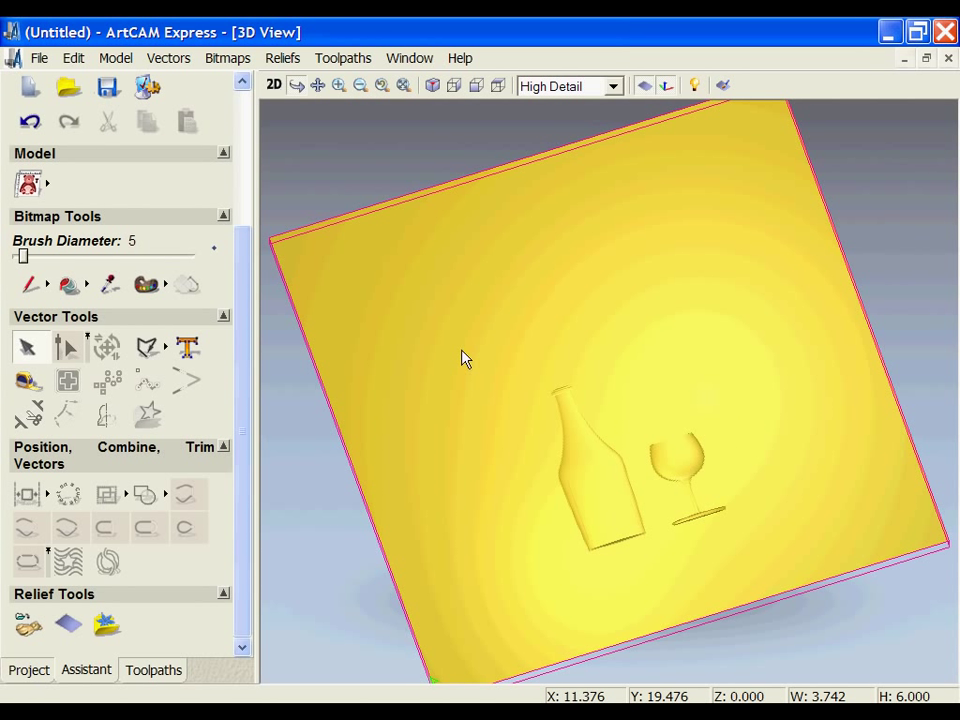
Step: Remove the guideline in the 2D view and draw an open, straight four-span polyline about 6.26 inches long beside the bottle, opposite the glass
{"action": "left_click", "coordinate": [274, 86]}
{"action": "left_click_drag", "start_coordinate": [388, 511], "coordinate": [419, 103]}
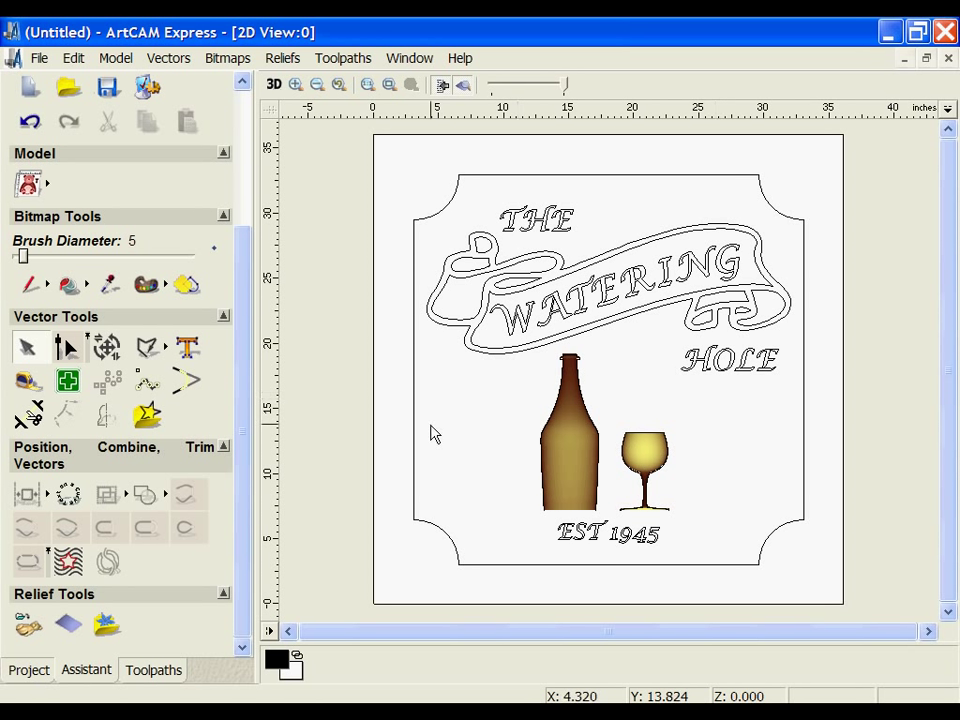
{"action": "left_click", "coordinate": [157, 345]}
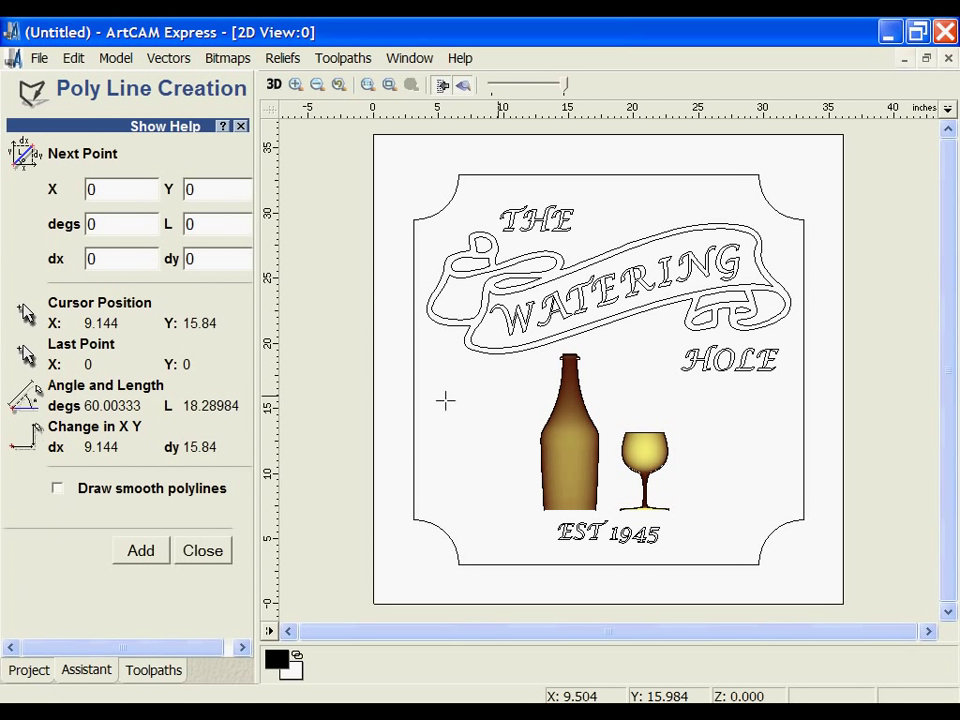
{"action": "left_click", "coordinate": [435, 423]}
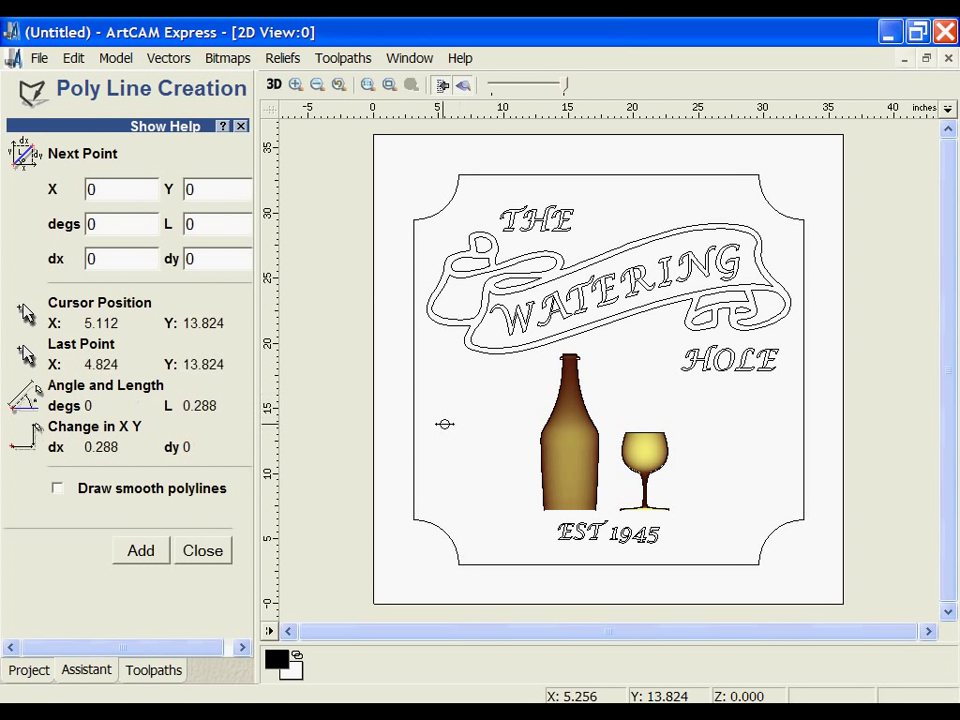
{"action": "left_click", "coordinate": [478, 424]}
{"action": "left_click", "coordinate": [500, 424]}
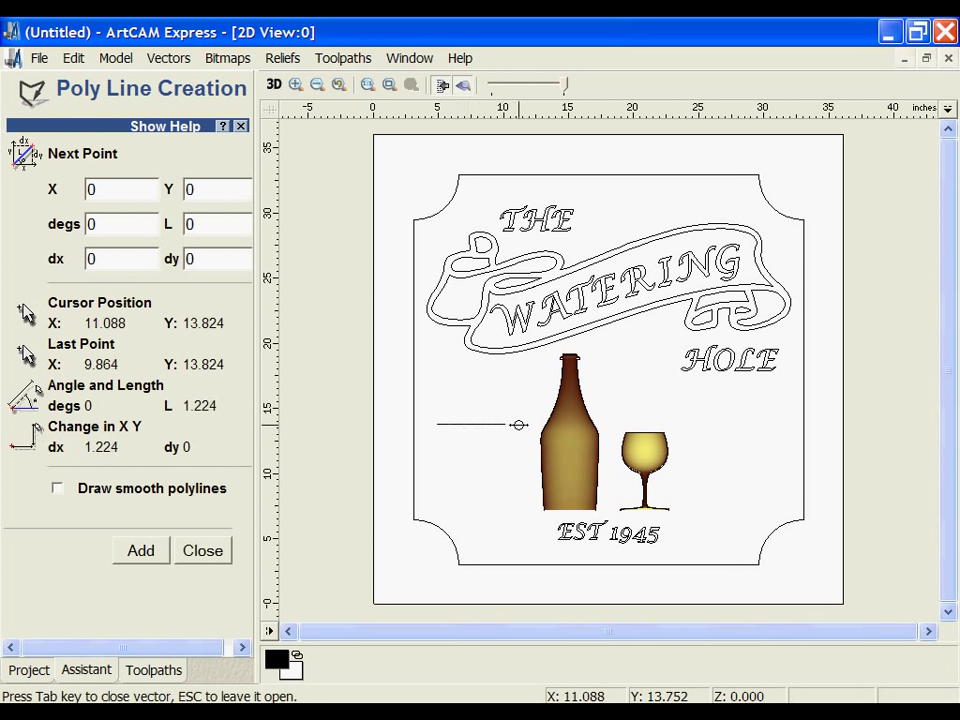
{"action": "left_click", "coordinate": [516, 424]}
{"action": "key", "text": "Escape"}
Step: Convert the polyline's spans to Bezier curves and shift its inner nodes up and down to form a wave about 1 inch high
{"action": "left_click", "coordinate": [499, 430]}
{"action": "key", "text": "n"}
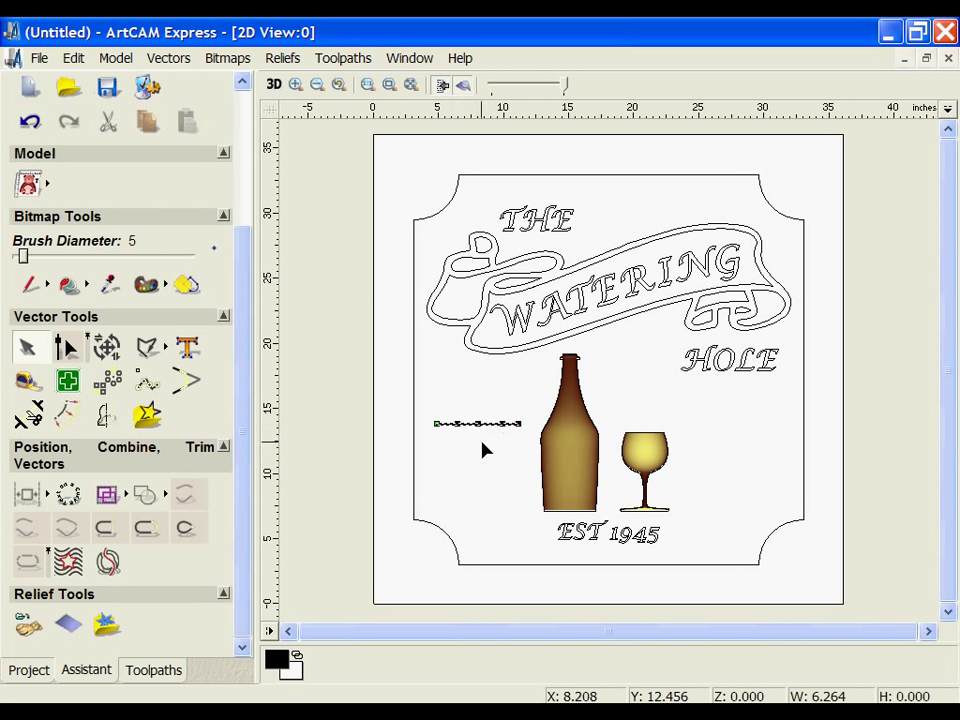
{"action": "scroll", "coordinate": [480, 445], "scroll_direction": "up", "scroll_amount": 1}
{"action": "left_click_drag", "start_coordinate": [537, 385], "coordinate": [553, 392]}
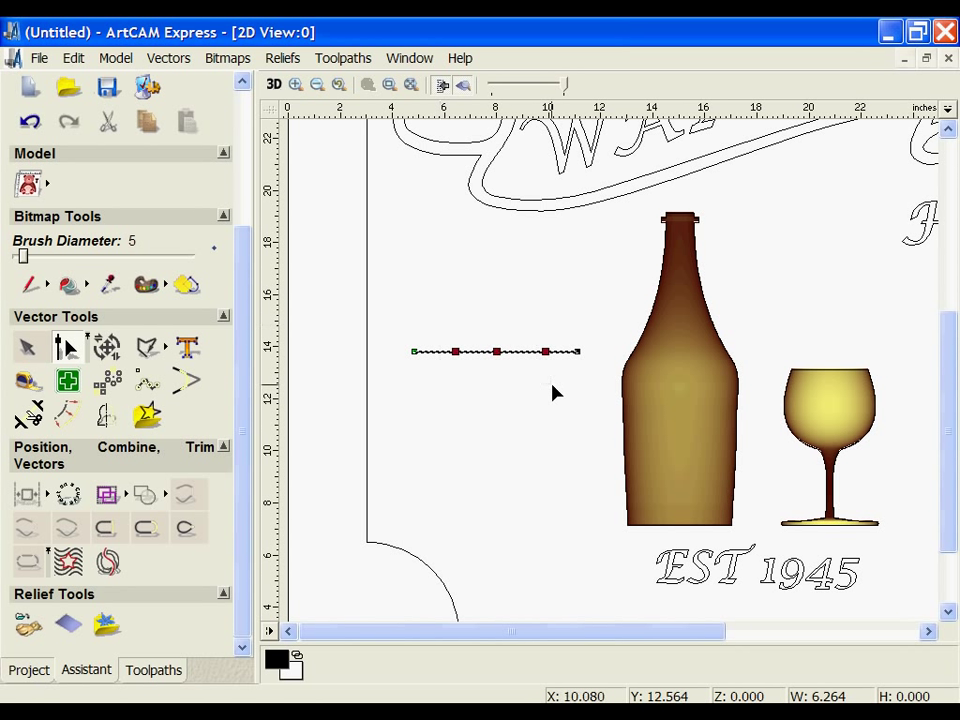
{"action": "key", "text": "b"}
{"action": "left_click_drag", "start_coordinate": [457, 353], "coordinate": [545, 341]}
{"action": "key", "text": "F3"}
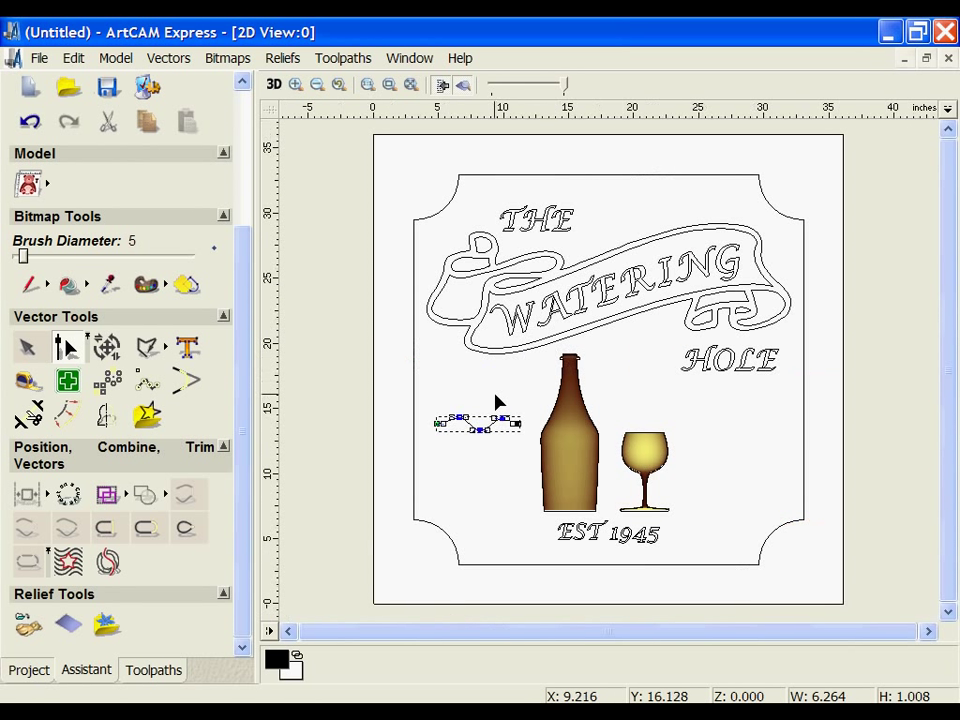
{"action": "key", "text": "n"}
{"action": "key", "text": "Escape"}
Step: Copy the wave twice below the original and stagger the middle copy toward the bottle
{"action": "left_click", "coordinate": [508, 424]}
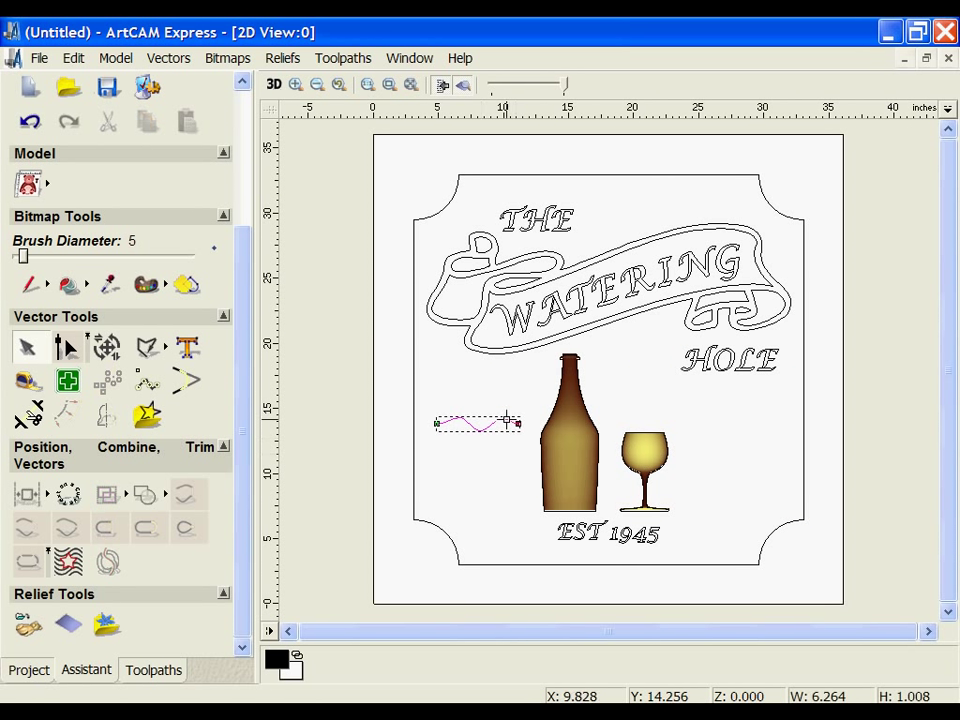
{"action": "mouse_move", "coordinate": [496, 420]}
{"action": "left_mouse_down"}
{"action": "mouse_move", "coordinate": [499, 437]}
{"action": "mouse_move", "coordinate": [530, 450]}
{"action": "mouse_move", "coordinate": [514, 476]}
{"action": "left_mouse_up"}
{"action": "left_click", "coordinate": [538, 512]}
{"action": "scroll", "coordinate": [538, 512], "scroll_direction": "up", "scroll_amount": 2}
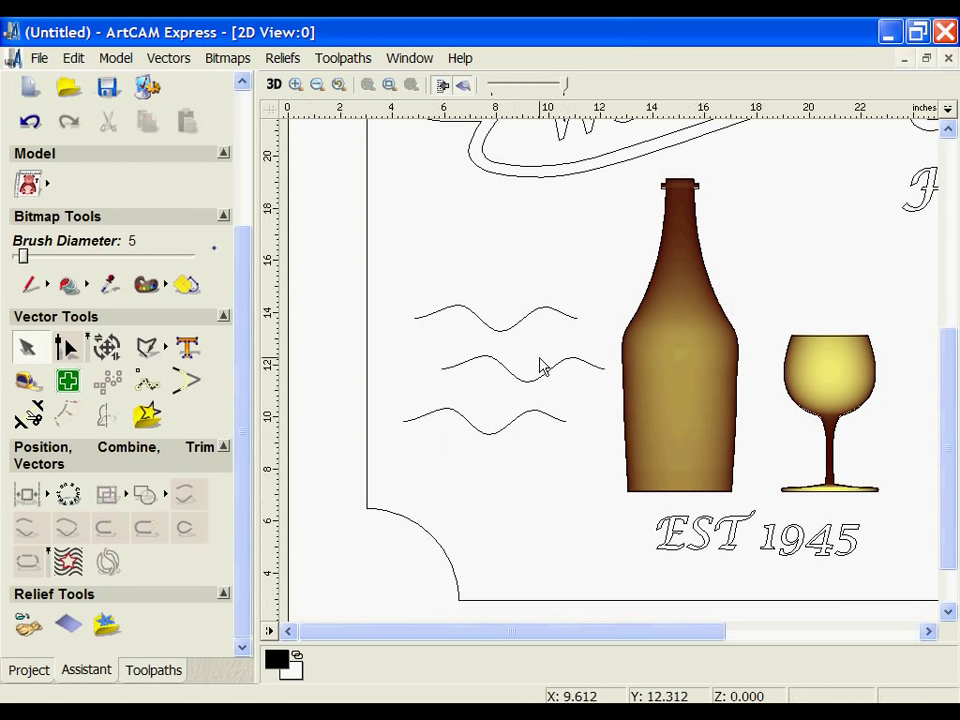
{"action": "left_click", "coordinate": [529, 386]}
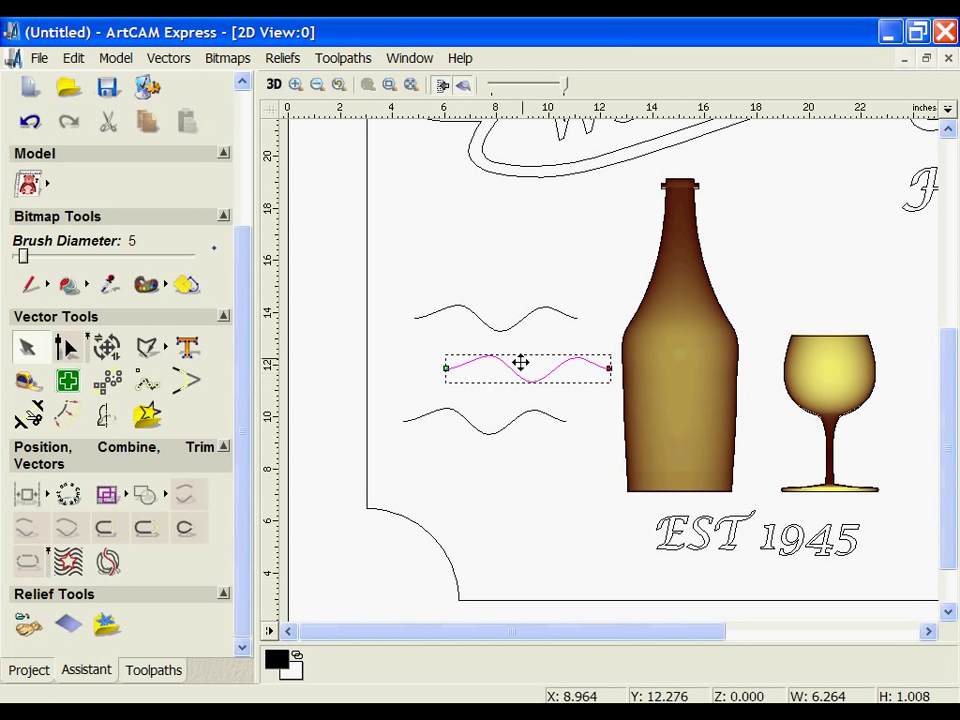
{"action": "left_click", "coordinate": [536, 349]}
Step: Mirror copies of the three waves horizontally to the right and move them beside the wine glass, leaving nothing selected
{"action": "mouse_move", "coordinate": [383, 273]}
{"action": "left_mouse_down"}
{"action": "mouse_move", "coordinate": [392, 296]}
{"action": "mouse_move", "coordinate": [614, 511]}
{"action": "left_mouse_up"}
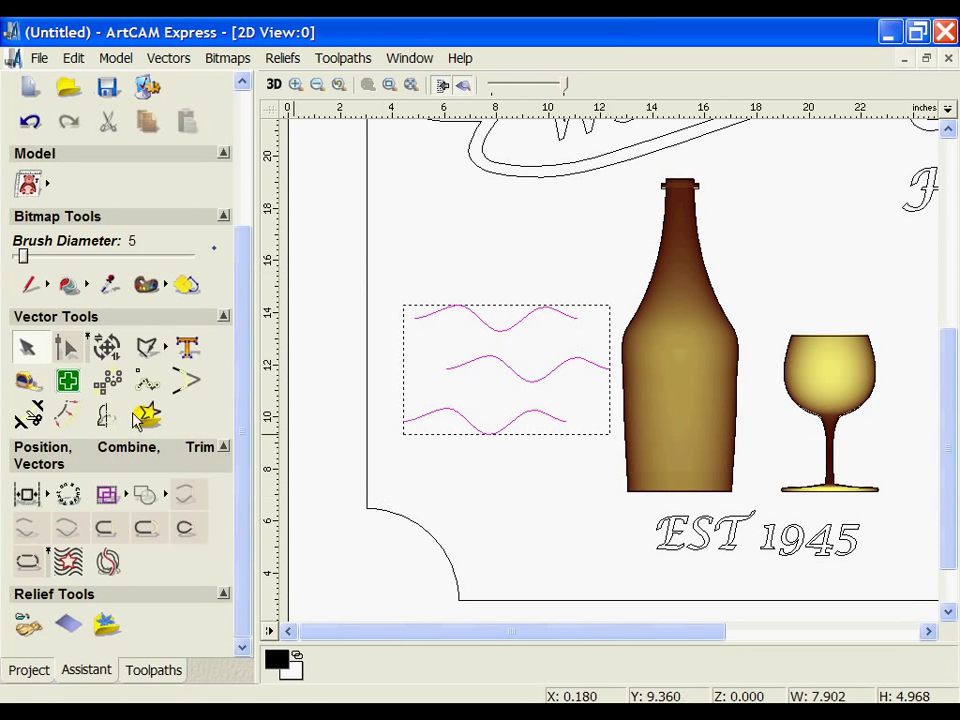
{"action": "left_click", "coordinate": [146, 494]}
{"action": "left_click", "coordinate": [317, 84]}
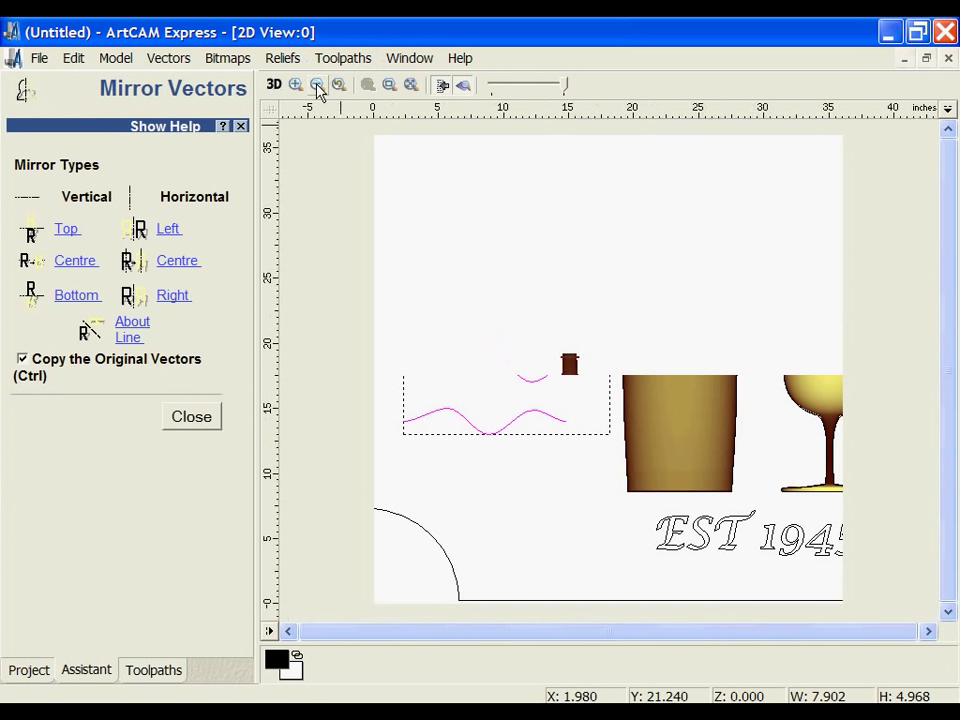
{"action": "left_click", "coordinate": [172, 295]}
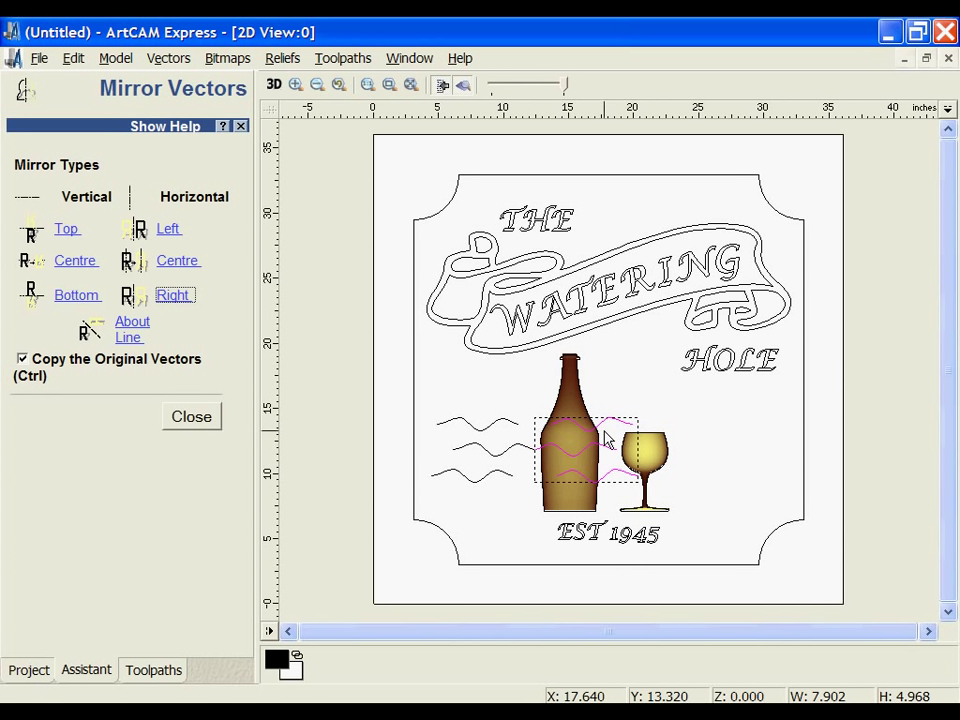
{"action": "left_click_drag", "start_coordinate": [606, 422], "coordinate": [752, 426]}
{"action": "left_click", "coordinate": [190, 420]}
{"action": "left_click", "coordinate": [379, 418]}
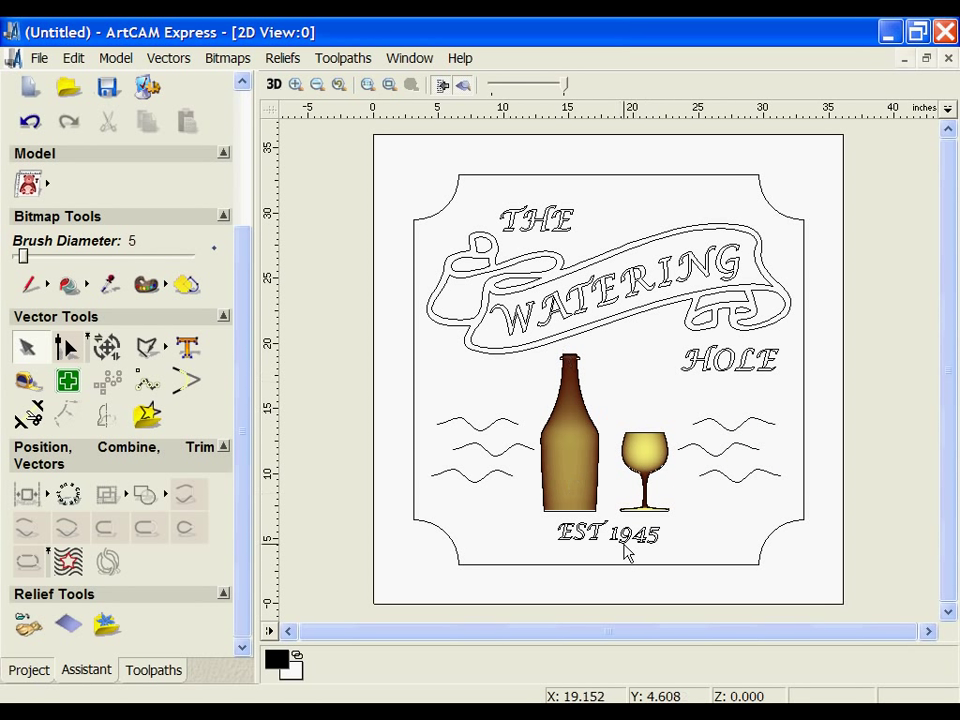
Step: Set up a 2D area clearance on the border, outer banner, bottle and glass outlines with a finish depth of 0.4 inches
{"action": "left_click", "coordinate": [160, 672]}
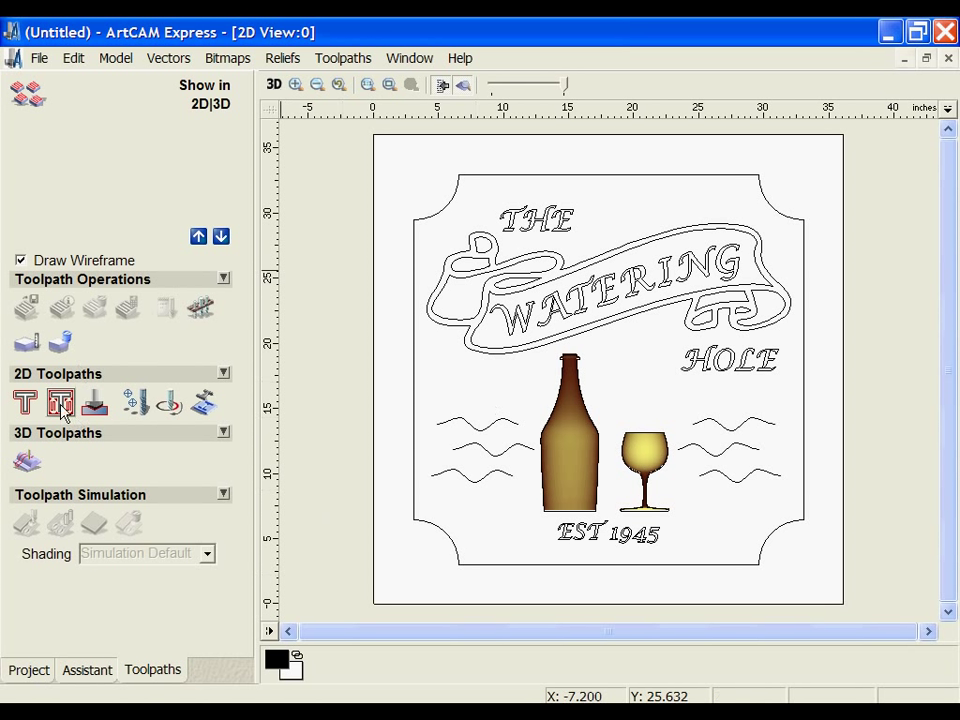
{"action": "left_click", "coordinate": [416, 255]}
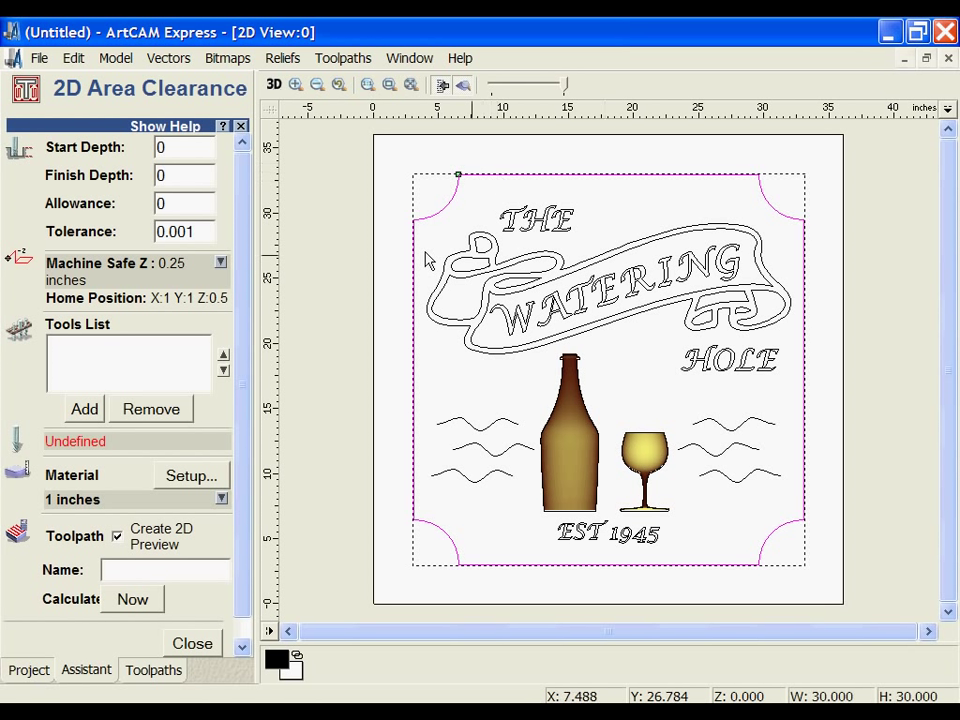
{"action": "left_click", "coordinate": [499, 250], "text": "shift"}
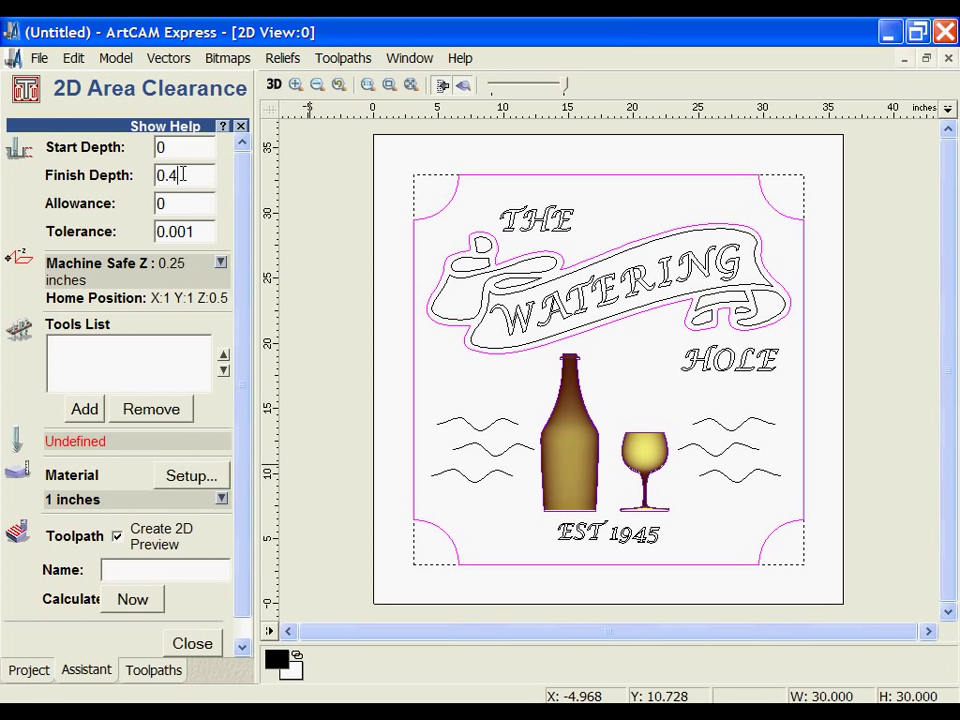
Step: Add the End Mill 1/2 Inch for wood or plastic to the area clearance and calculate the toolpath with the raster strategy
{"action": "left_click", "coordinate": [84, 409]}
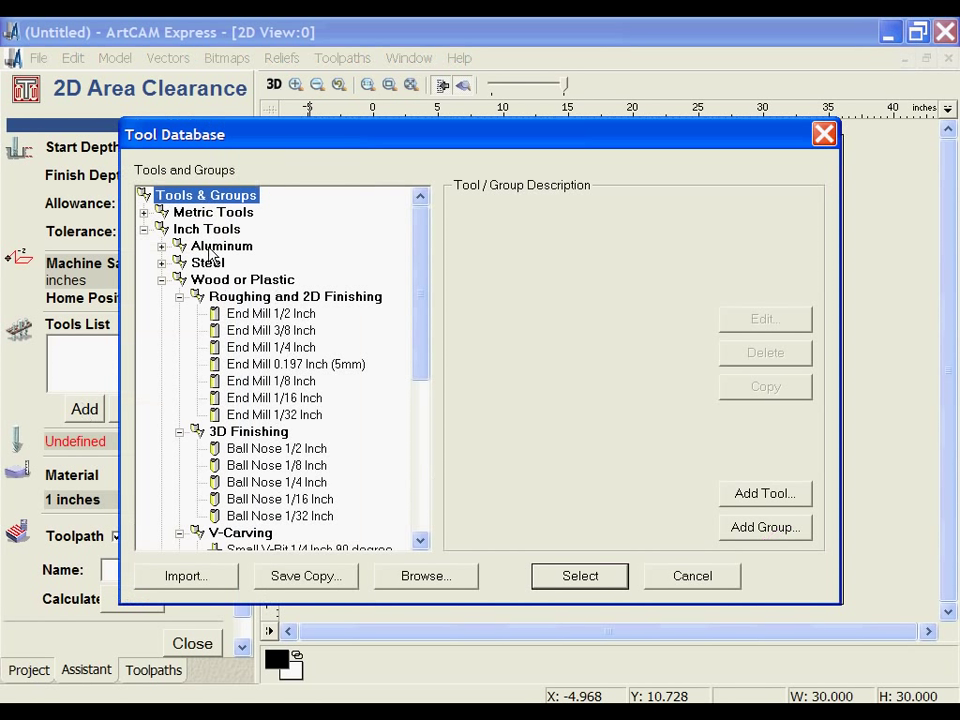
{"action": "left_click_drag", "start_coordinate": [418, 304], "coordinate": [422, 339]}
{"action": "left_click", "coordinate": [312, 247]}
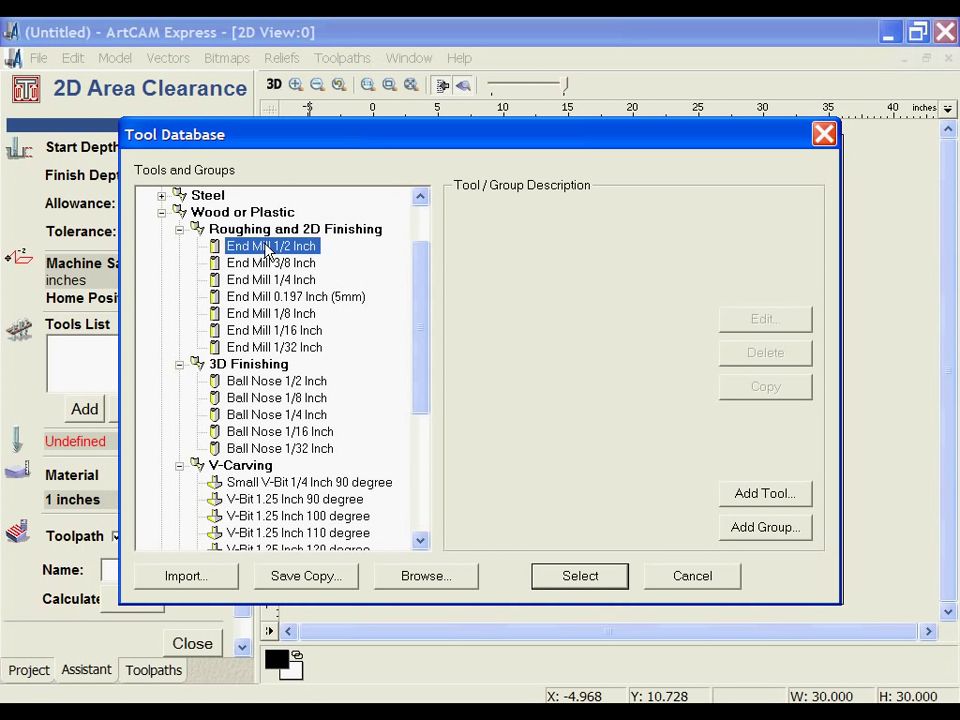
{"action": "left_click", "coordinate": [583, 577]}
{"action": "left_click_drag", "start_coordinate": [242, 326], "coordinate": [256, 513]}
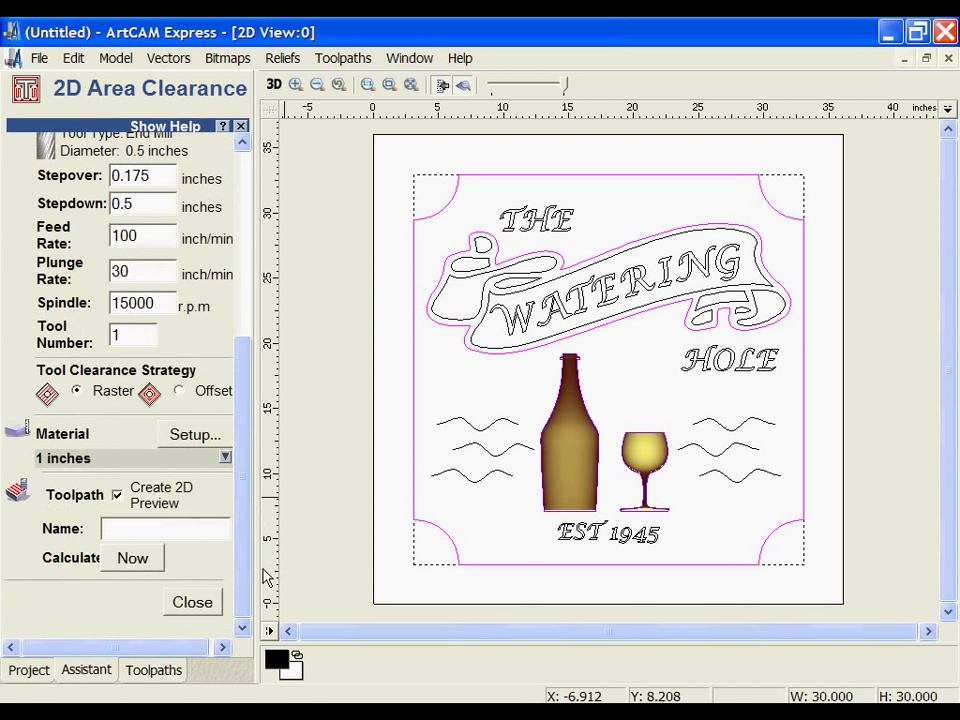
{"action": "left_click", "coordinate": [135, 562]}
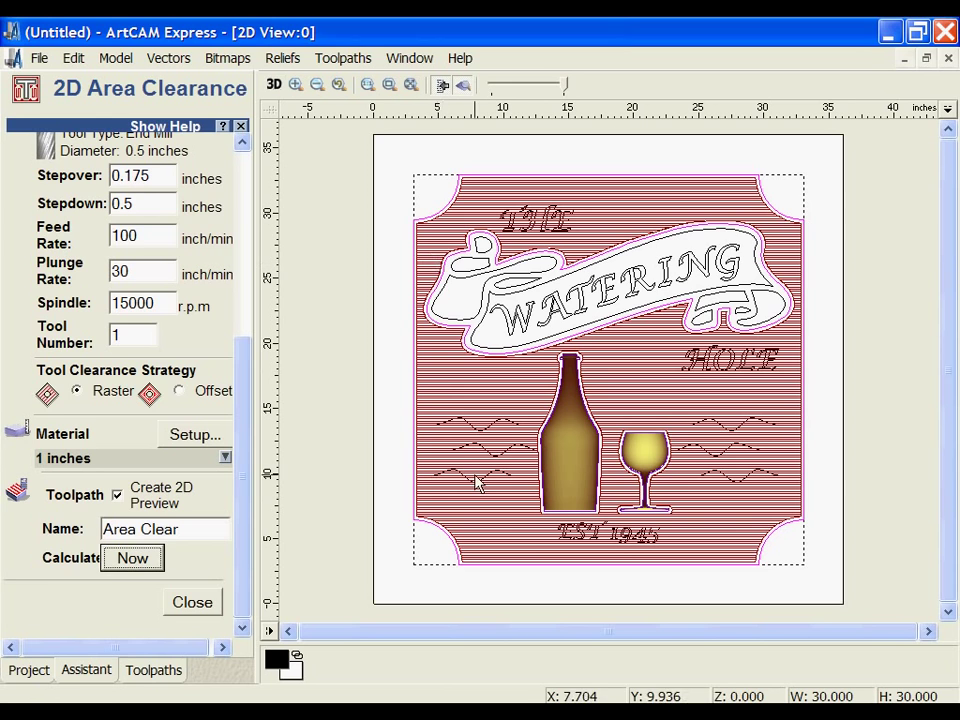
{"action": "left_click", "coordinate": [200, 600]}
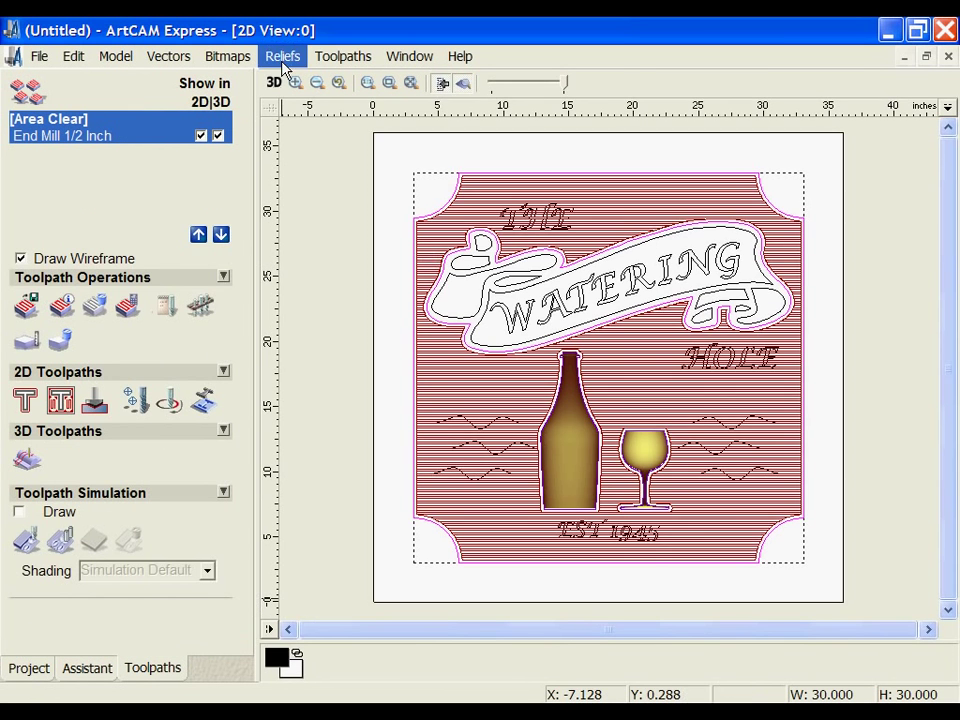
Step: Simulate the area clearance toolpath in 3D and hide its preview in the 2D view, leaving nothing selected
{"action": "left_click", "coordinate": [273, 83]}
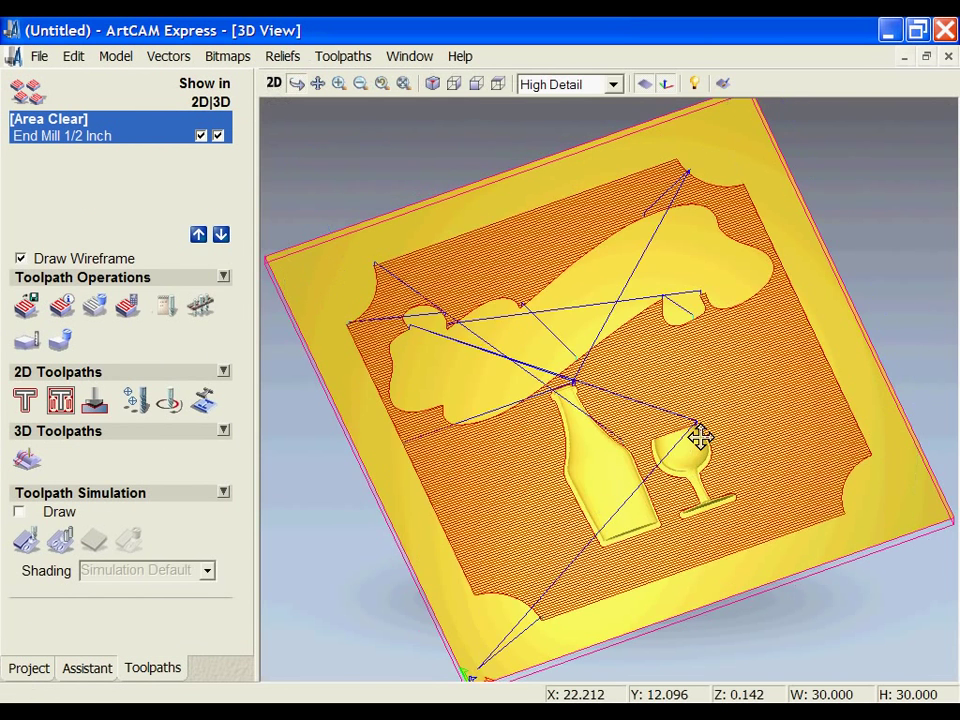
{"action": "left_click", "coordinate": [26, 541]}
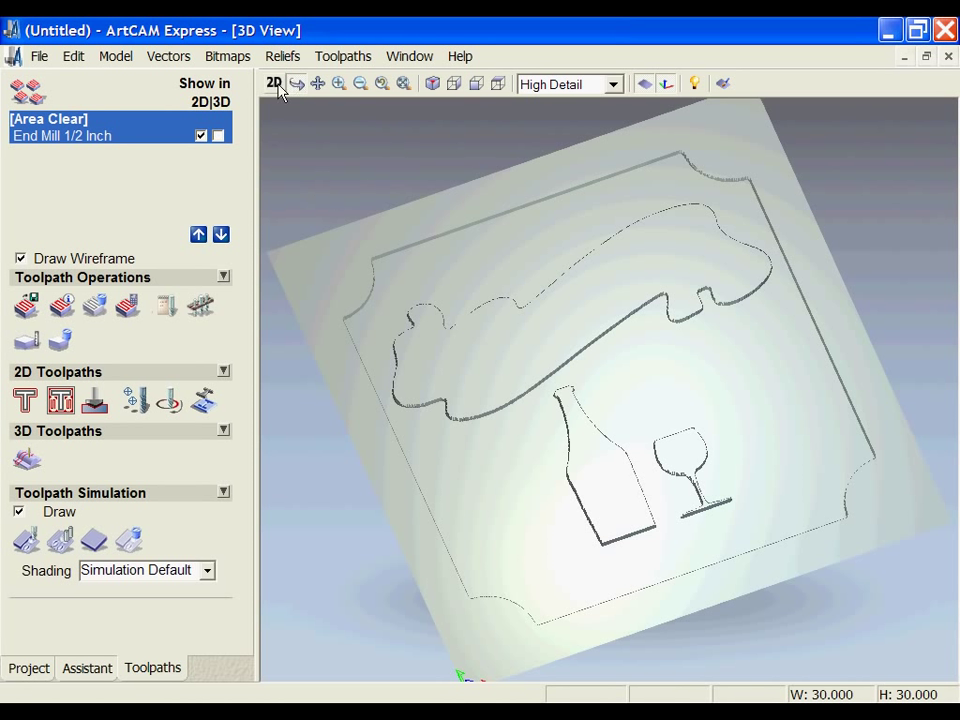
{"action": "left_click", "coordinate": [275, 86]}
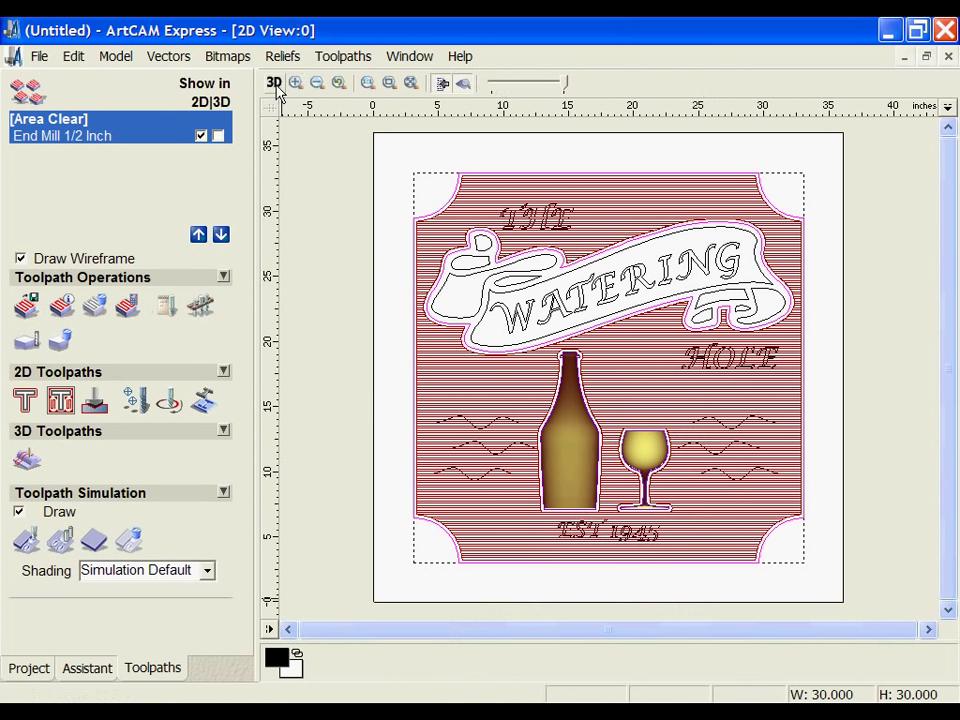
{"action": "left_click", "coordinate": [196, 139]}
{"action": "left_click", "coordinate": [322, 191]}
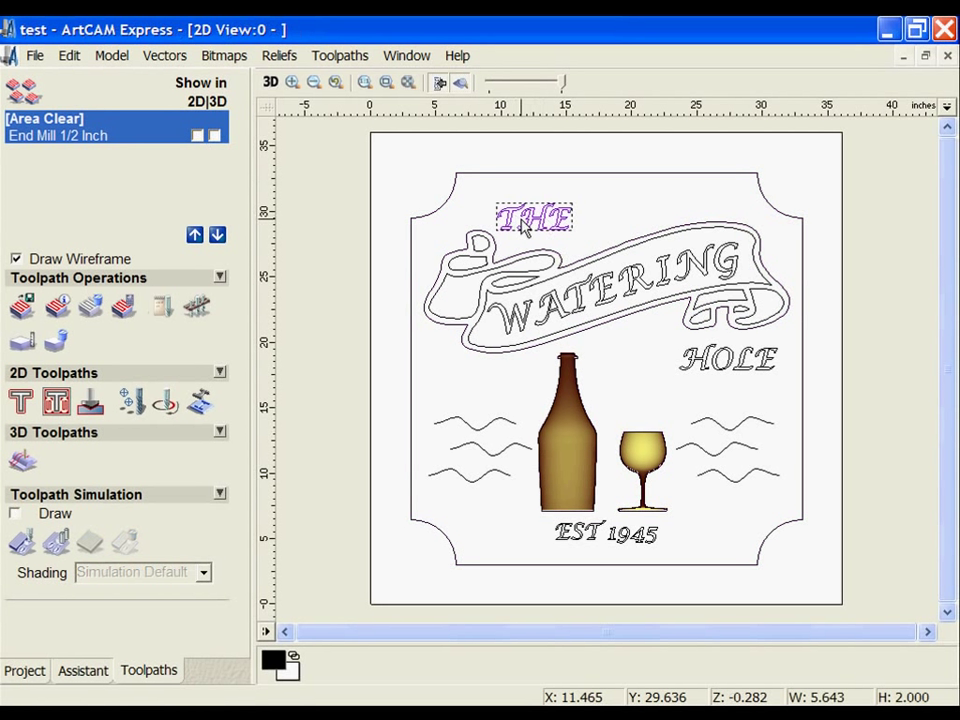
Step: Set up a V-bit carving on the THE, HOLE and EST 1945 lettering with a start depth of 0.4 inches
{"action": "left_click", "coordinate": [735, 366], "text": "shift"}
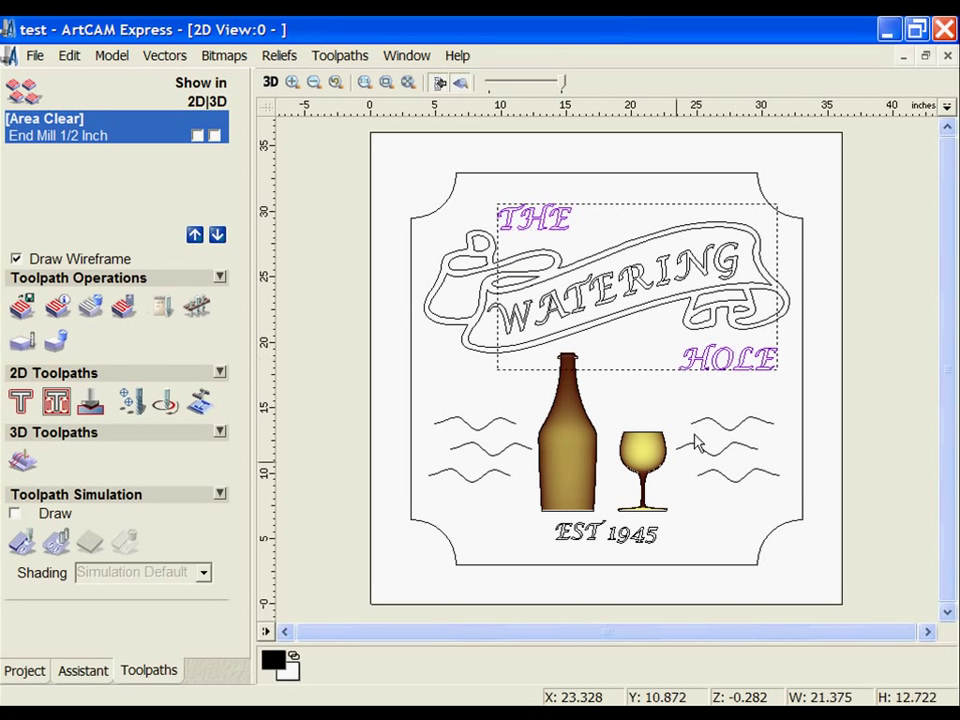
{"action": "left_click", "coordinate": [614, 534], "text": "shift"}
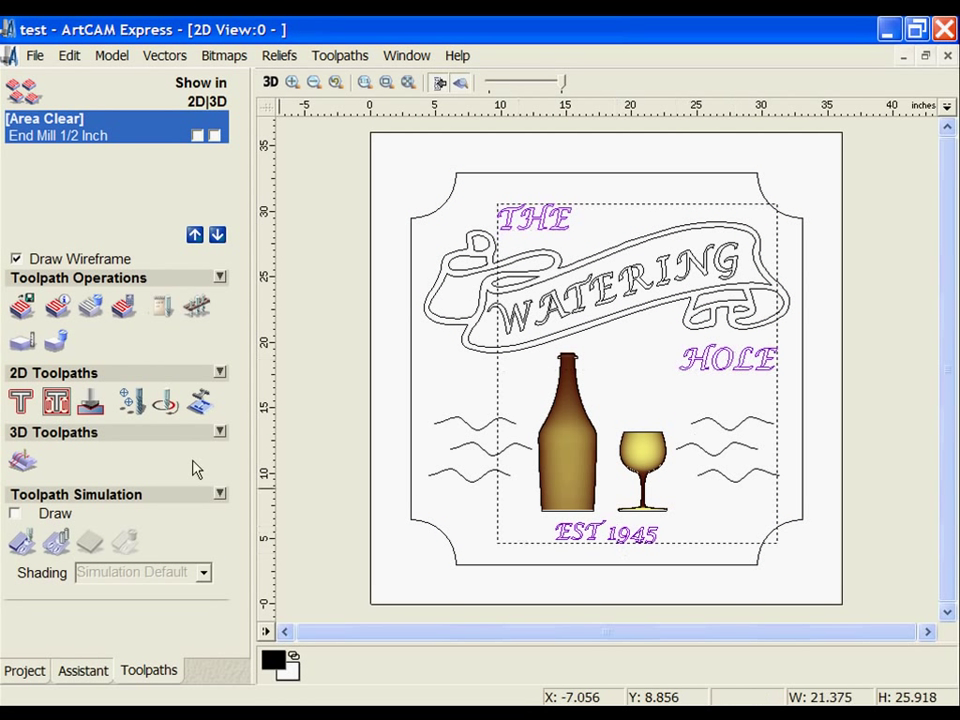
{"action": "left_click", "coordinate": [90, 405]}
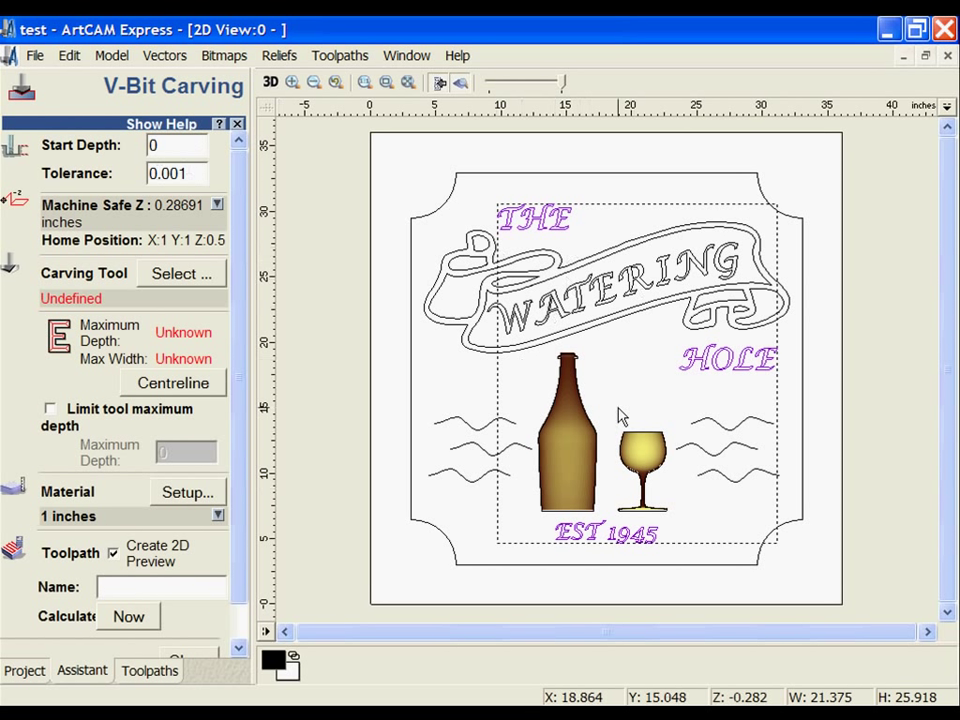
{"action": "left_click", "coordinate": [169, 145]}
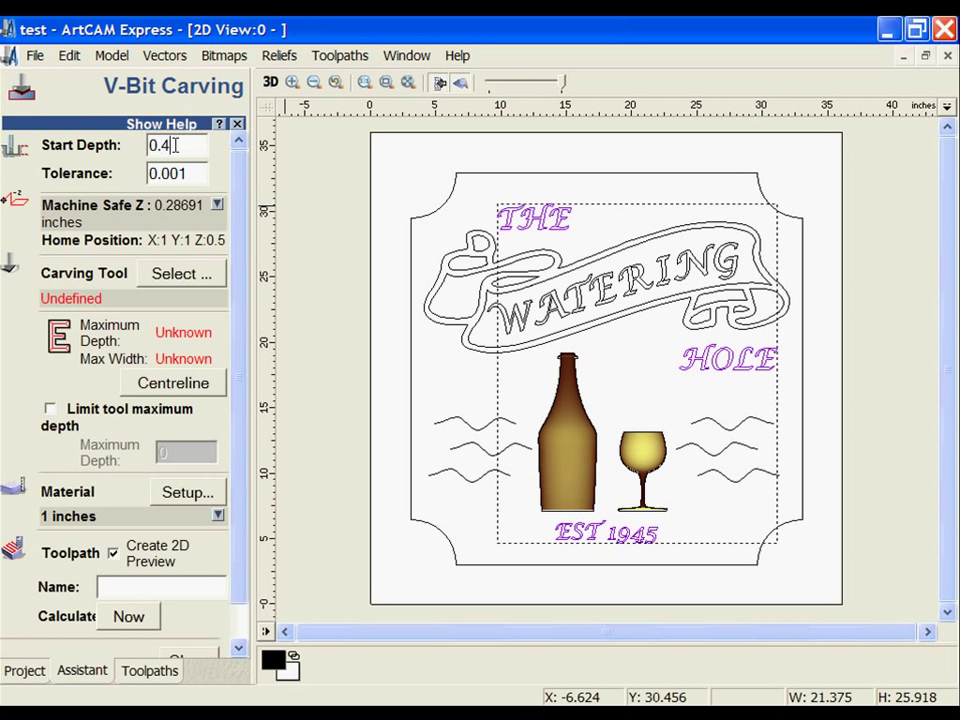
Step: Choose the V-Bit 1.25 Inch 90 degree as carving tool and preview the carving centreline of the WATERING lettering
{"action": "left_click", "coordinate": [185, 273]}
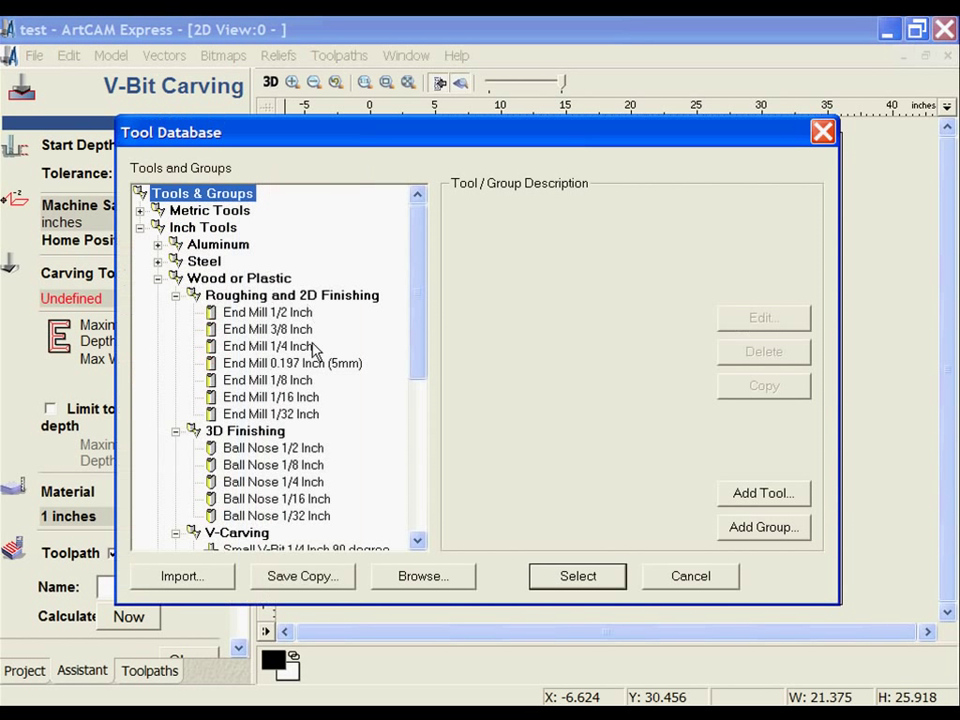
{"action": "left_click_drag", "start_coordinate": [420, 332], "coordinate": [414, 422]}
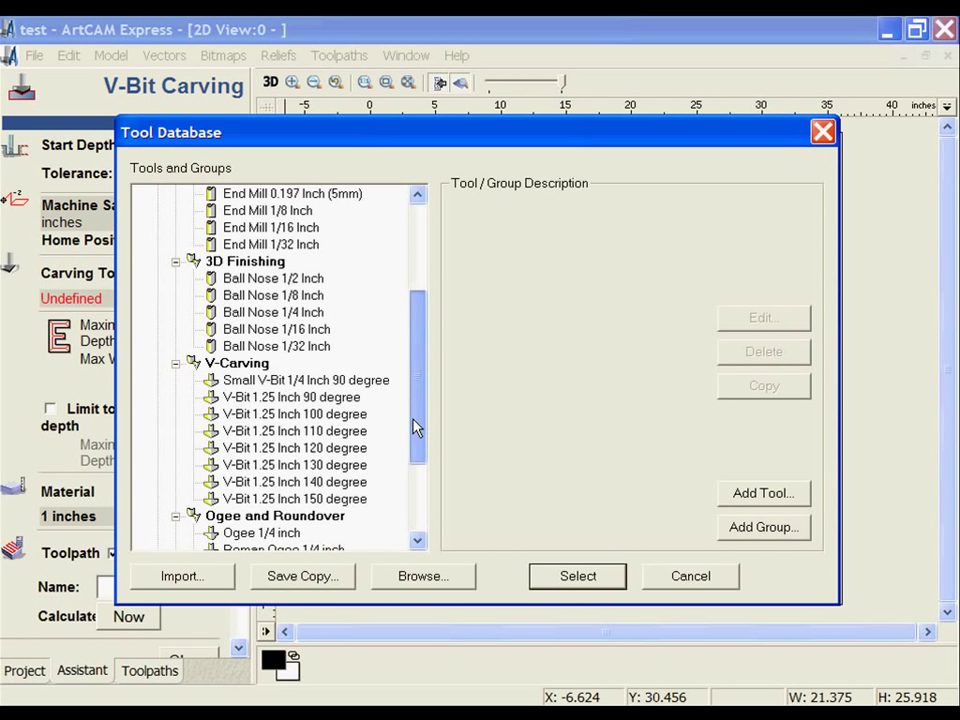
{"action": "scroll", "coordinate": [366, 414], "scroll_direction": "down", "scroll_amount": 1}
{"action": "left_click", "coordinate": [300, 364]}
{"action": "scroll", "coordinate": [332, 362], "scroll_direction": "down", "scroll_amount": 1}
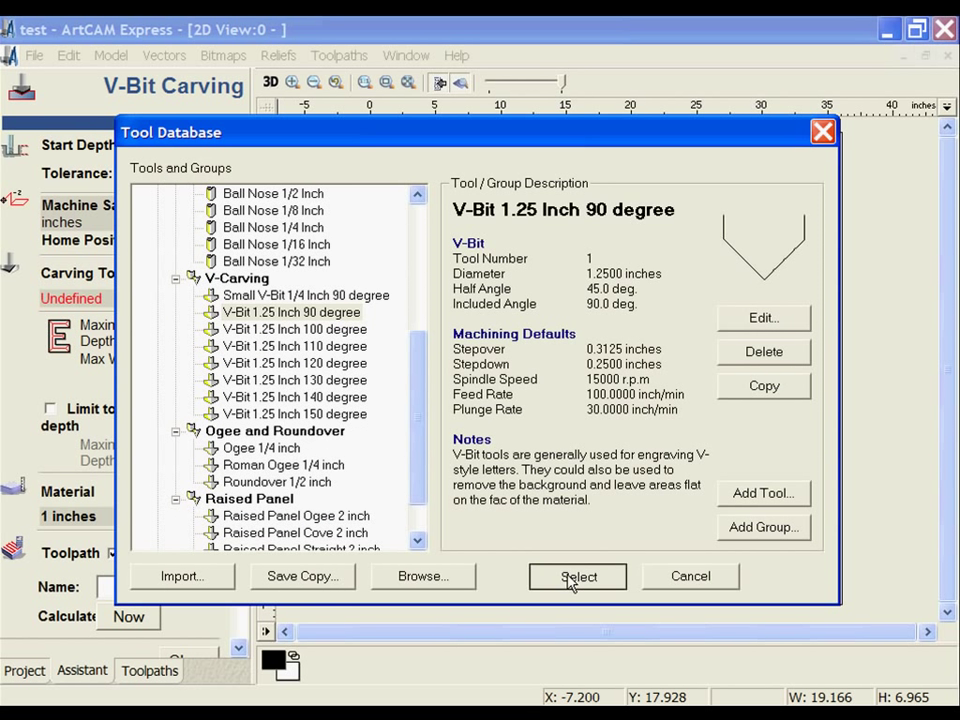
{"action": "left_click", "coordinate": [576, 577]}
{"action": "left_click", "coordinate": [198, 392]}
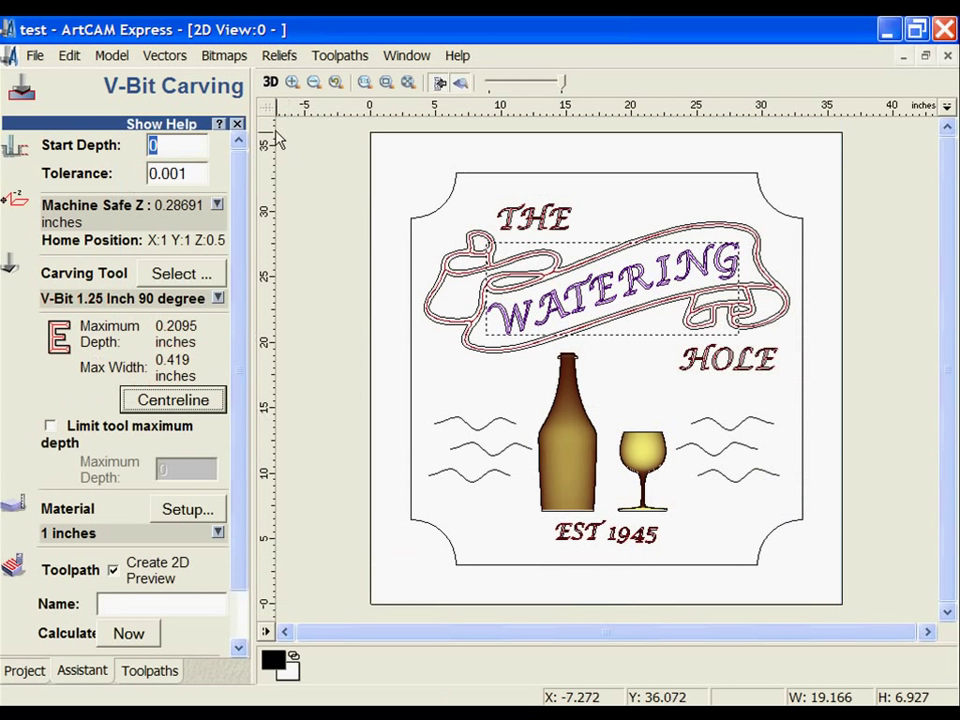
Step: Calculate the V-bit carving of WATERING from a start depth of 0 and simulate it in the 3D view
{"action": "left_click", "coordinate": [270, 82]}
{"action": "scroll", "coordinate": [240, 332], "scroll_direction": "down", "scroll_amount": 1}
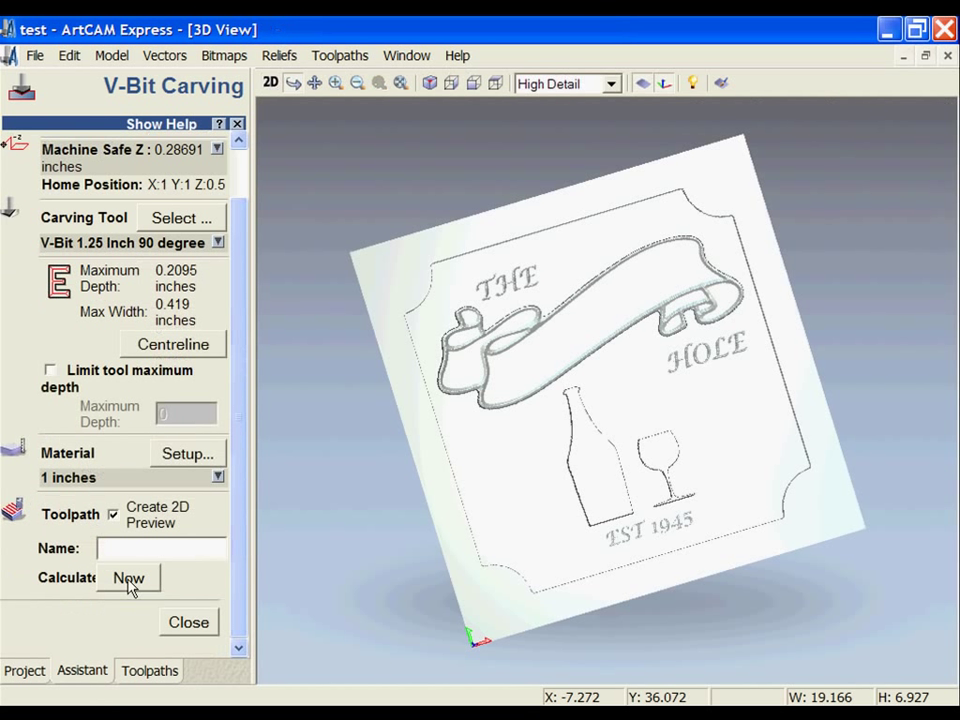
{"action": "left_click", "coordinate": [131, 579]}
{"action": "left_click", "coordinate": [189, 624]}
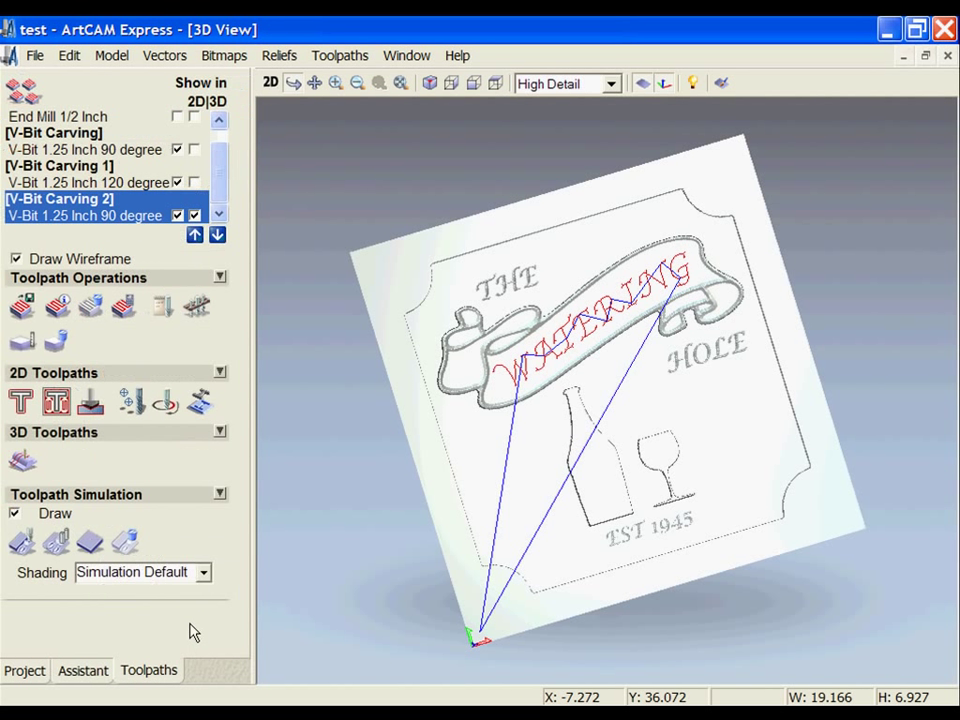
{"action": "left_click", "coordinate": [28, 545]}
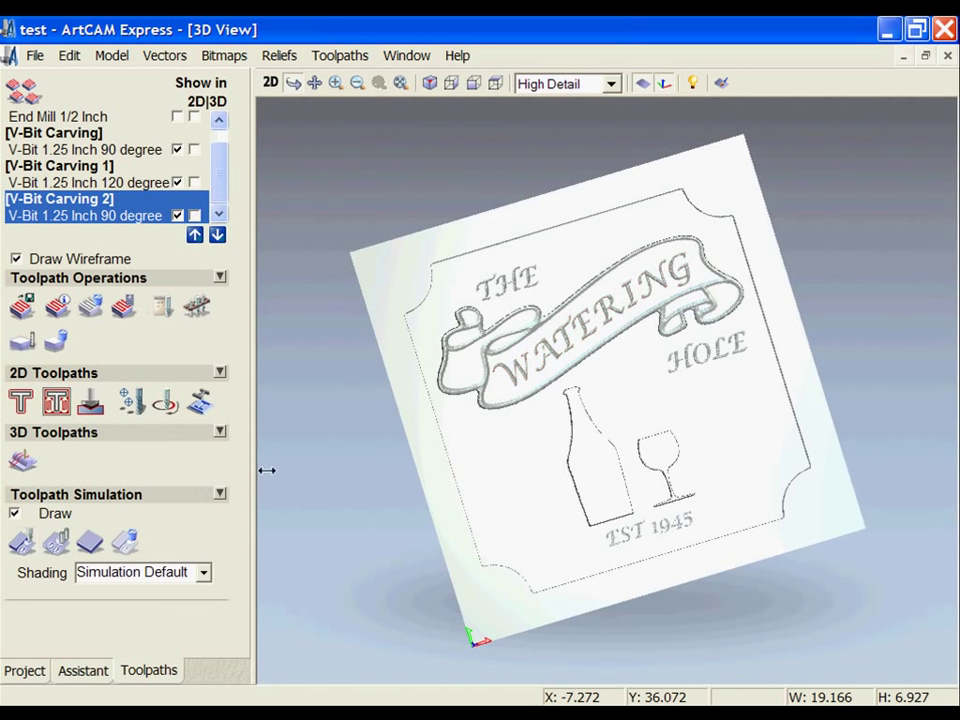
{"action": "left_click_drag", "start_coordinate": [591, 497], "coordinate": [564, 540]}
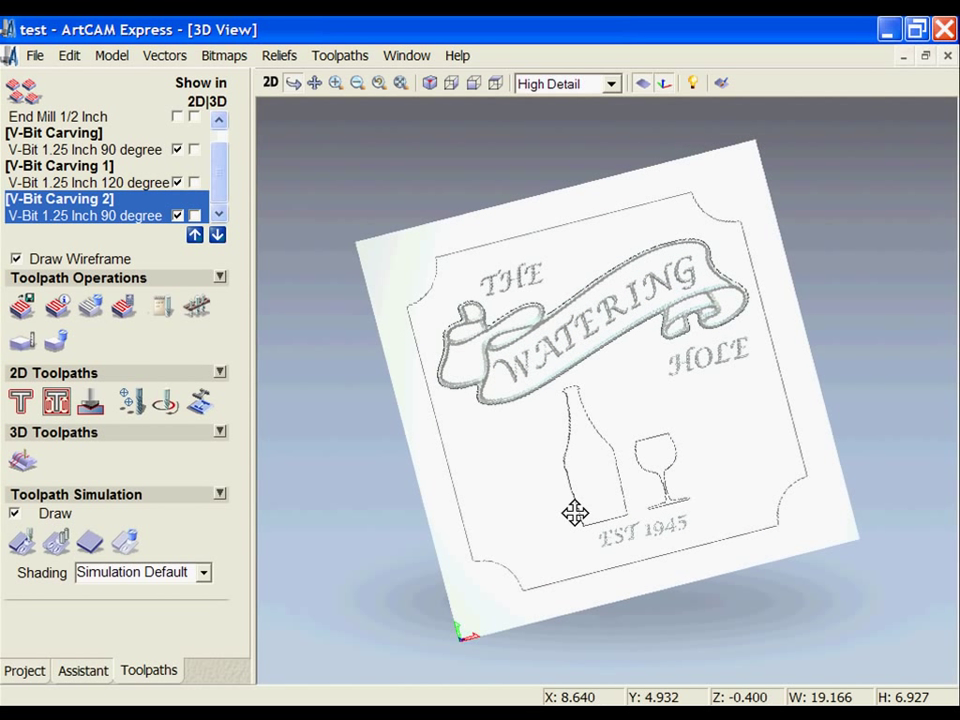
Step: Start a relief machining toolpath limited to the selected bottle and wine glass outlines
{"action": "left_click", "coordinate": [270, 83]}
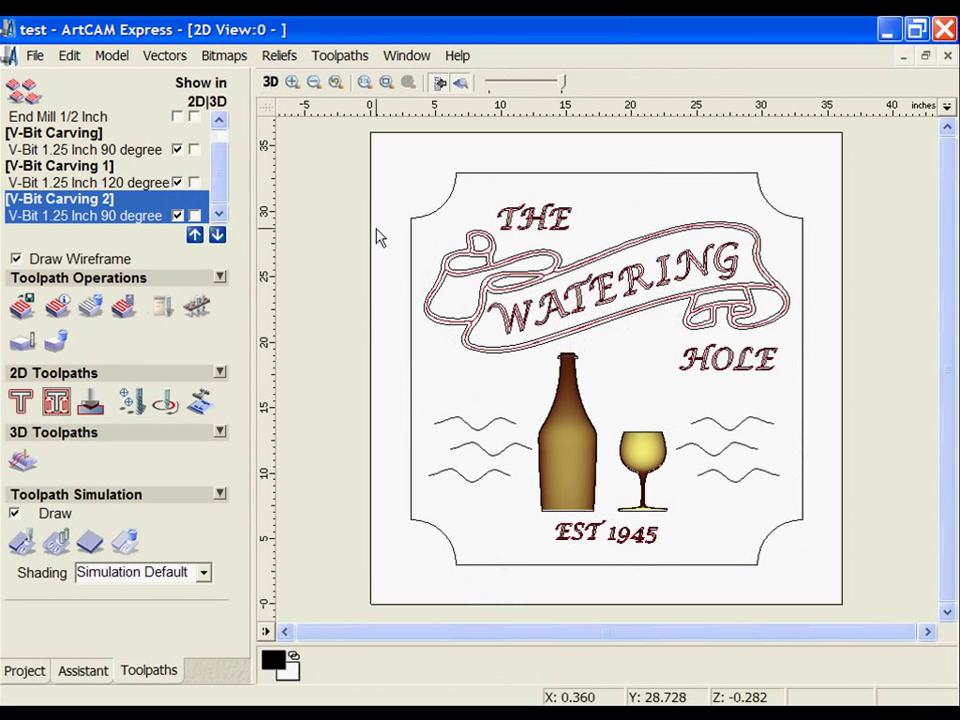
{"action": "left_click", "coordinate": [575, 382]}
{"action": "left_click", "coordinate": [637, 437], "text": "shift"}
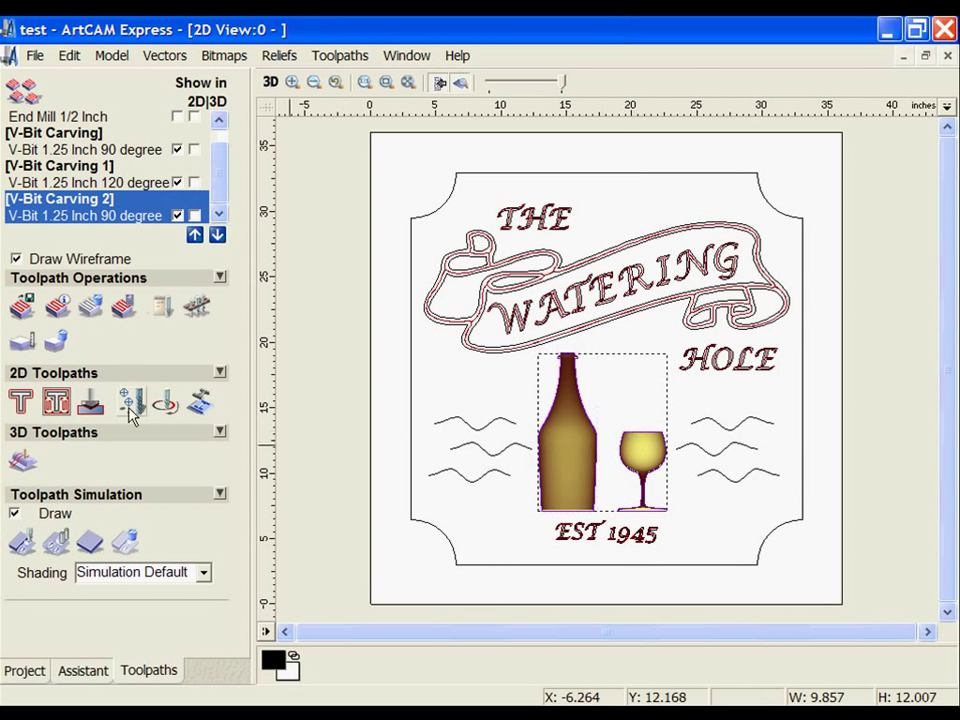
{"action": "left_click", "coordinate": [22, 458]}
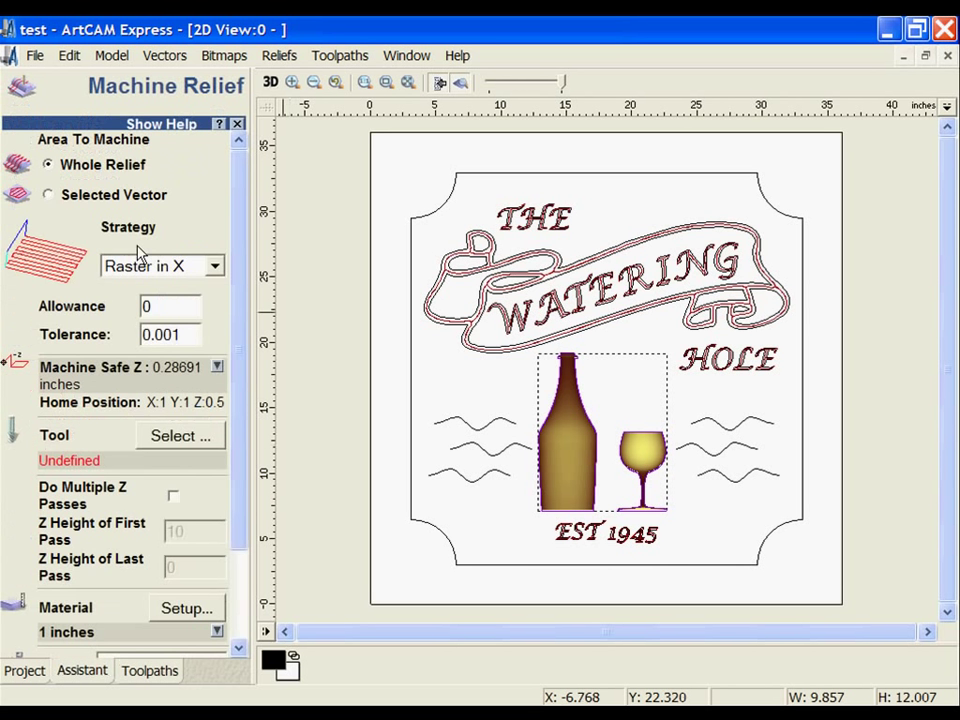
{"action": "left_click", "coordinate": [47, 195]}
Step: Choose the Ball Nose 1/8 Inch from the 3D finishing tools for the relief machining
{"action": "scroll", "coordinate": [215, 280], "scroll_direction": "down", "scroll_amount": 3}
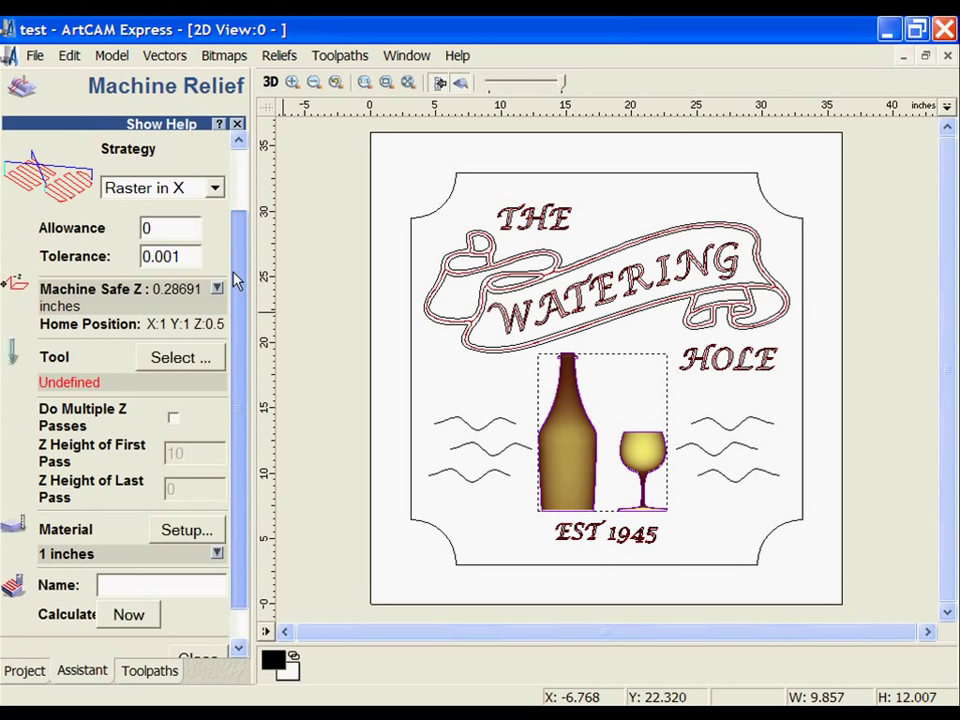
{"action": "left_click", "coordinate": [197, 330]}
{"action": "scroll", "coordinate": [410, 380], "scroll_direction": "down", "scroll_amount": 2}
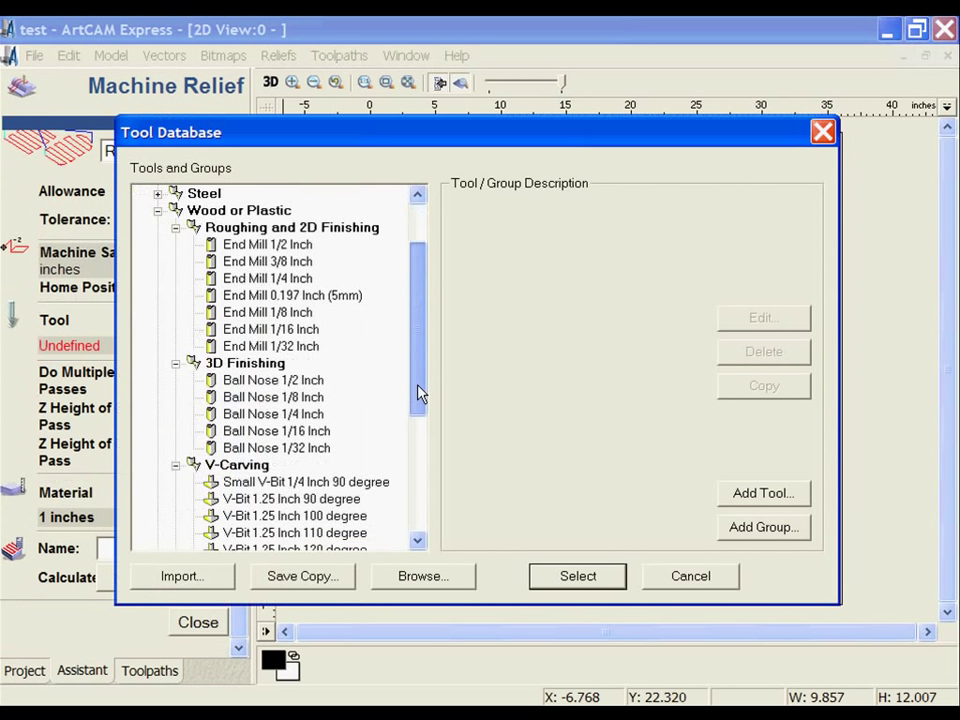
{"action": "left_click", "coordinate": [285, 380]}
{"action": "left_click", "coordinate": [576, 576]}
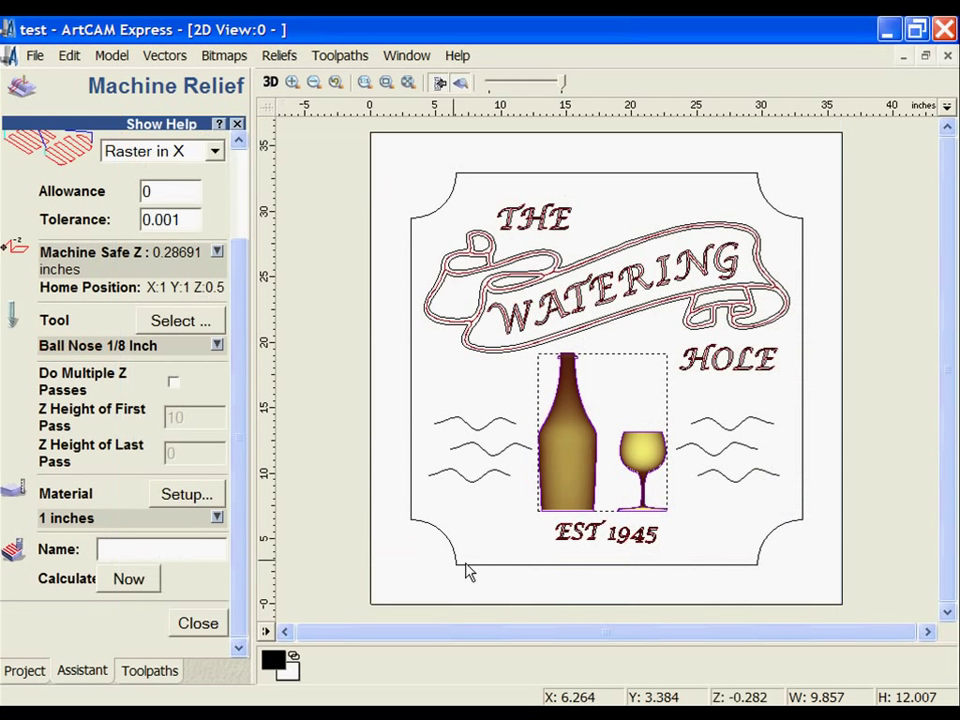
Step: Calculate the relief toolpath for the bottle and wine glass and simulate it in the 3D view
{"action": "left_click", "coordinate": [270, 83]}
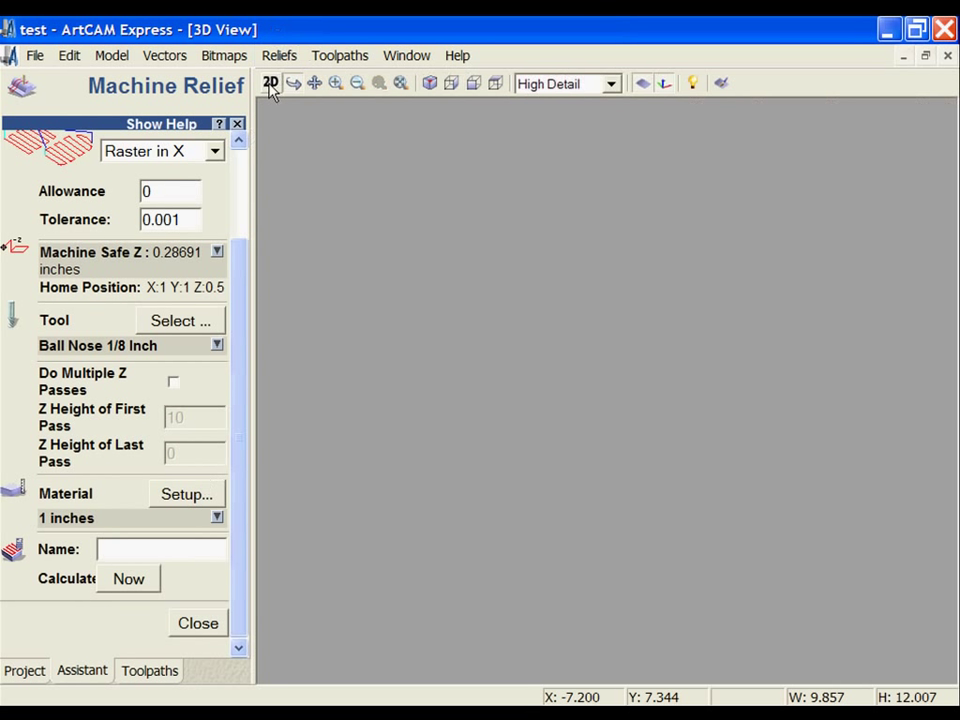
{"action": "left_click", "coordinate": [128, 579]}
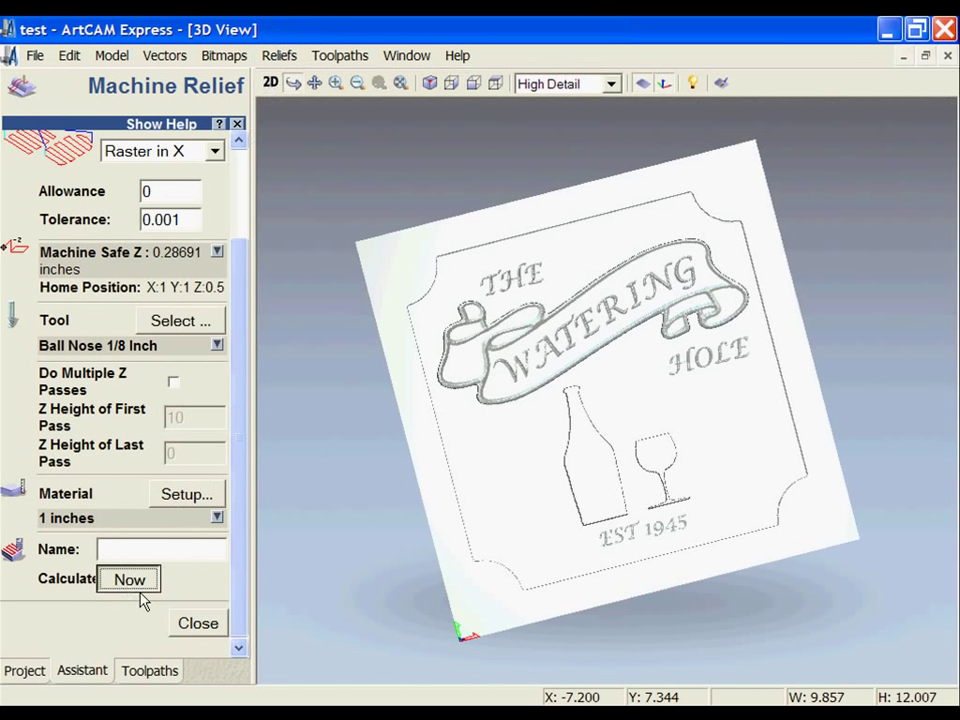
{"action": "left_click", "coordinate": [196, 626]}
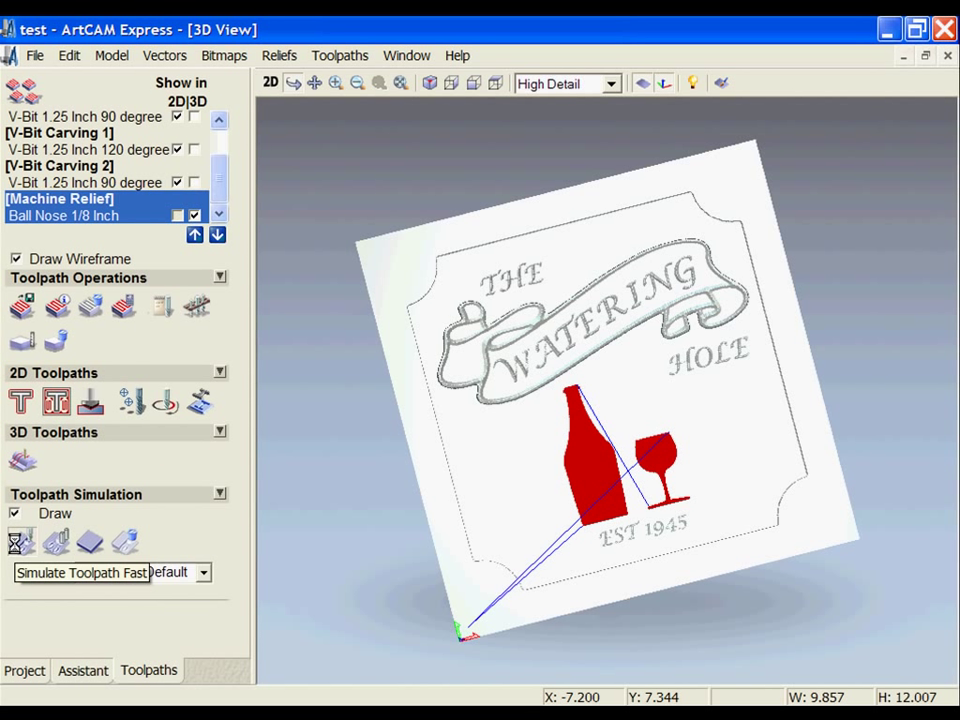
{"action": "left_click", "coordinate": [22, 542]}
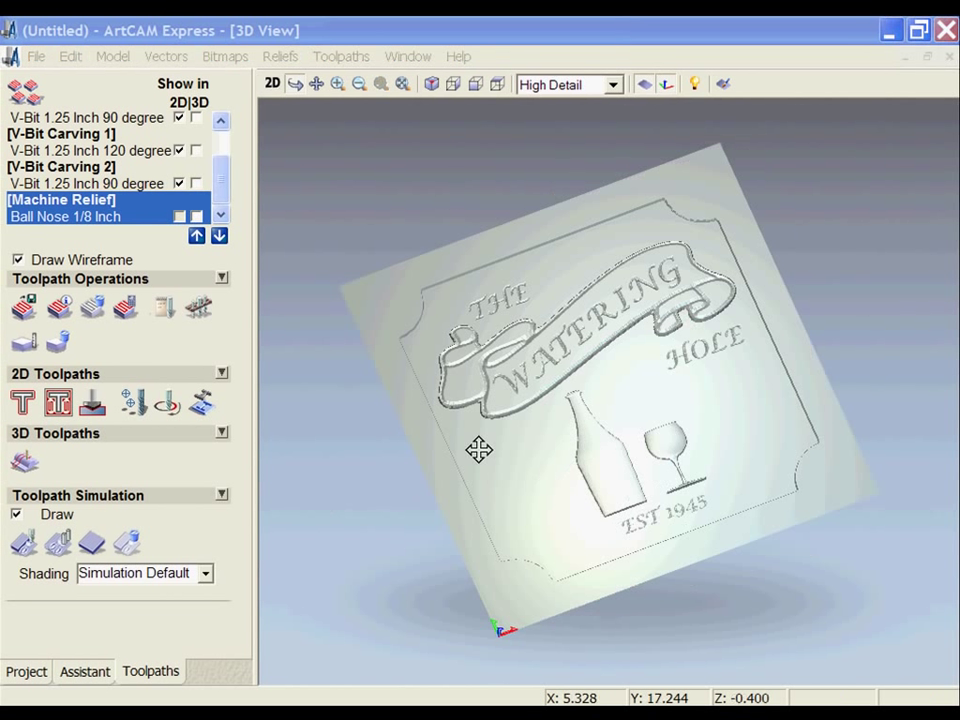
Step: Set up a Machine Vectors toolpath on all six waves with a start depth of 0.4 and a finish depth of 0.45 inches
{"action": "left_click", "coordinate": [272, 83]}
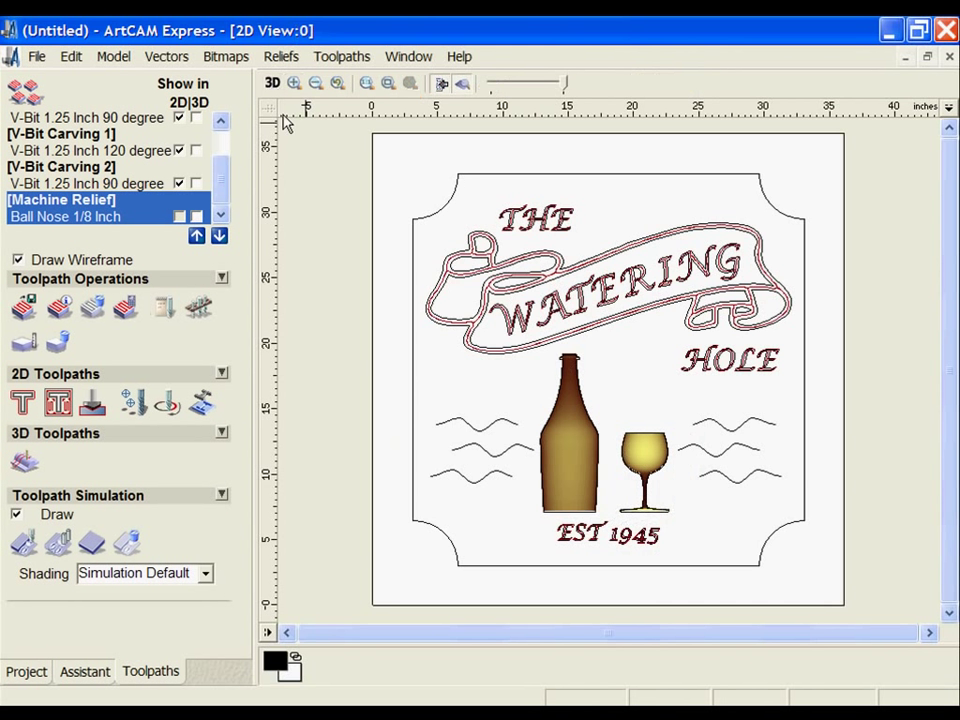
{"action": "left_click", "coordinate": [480, 423]}
{"action": "left_click", "coordinate": [490, 453], "text": "shift"}
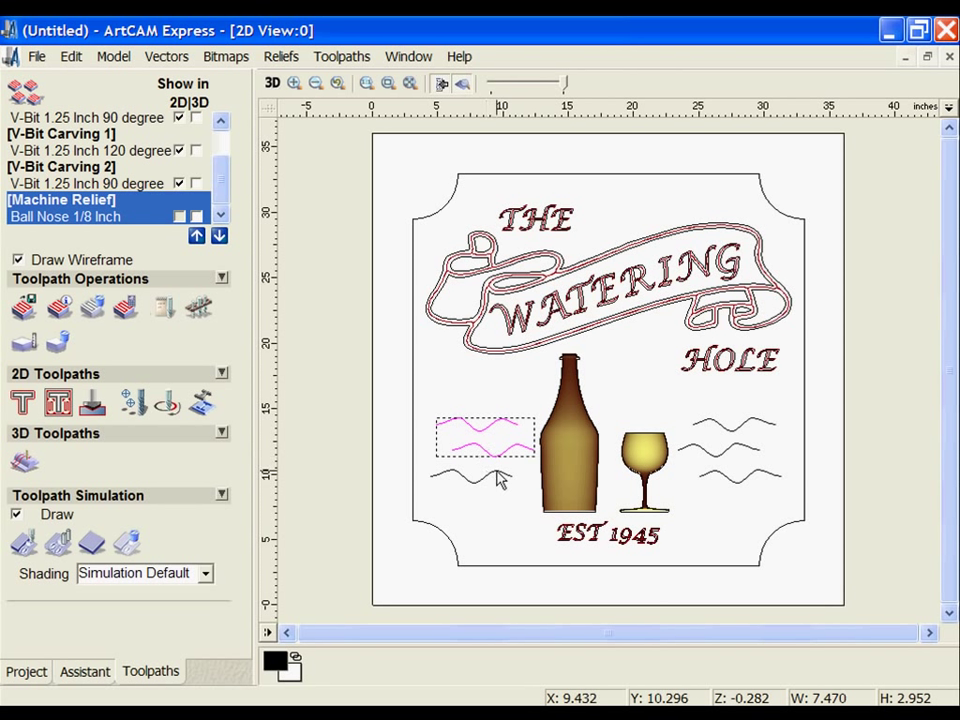
{"action": "left_click", "coordinate": [495, 472], "text": "shift"}
{"action": "left_click", "coordinate": [701, 432], "text": "shift"}
{"action": "left_click", "coordinate": [697, 452], "text": "shift"}
{"action": "left_click", "coordinate": [711, 468], "text": "shift"}
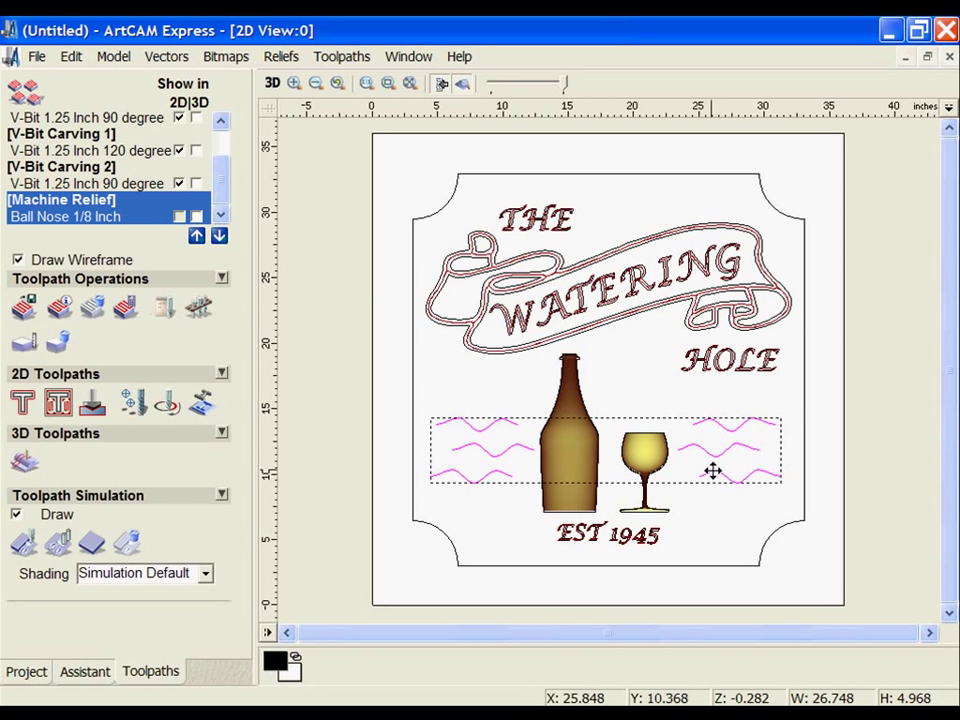
{"action": "left_click", "coordinate": [166, 403]}
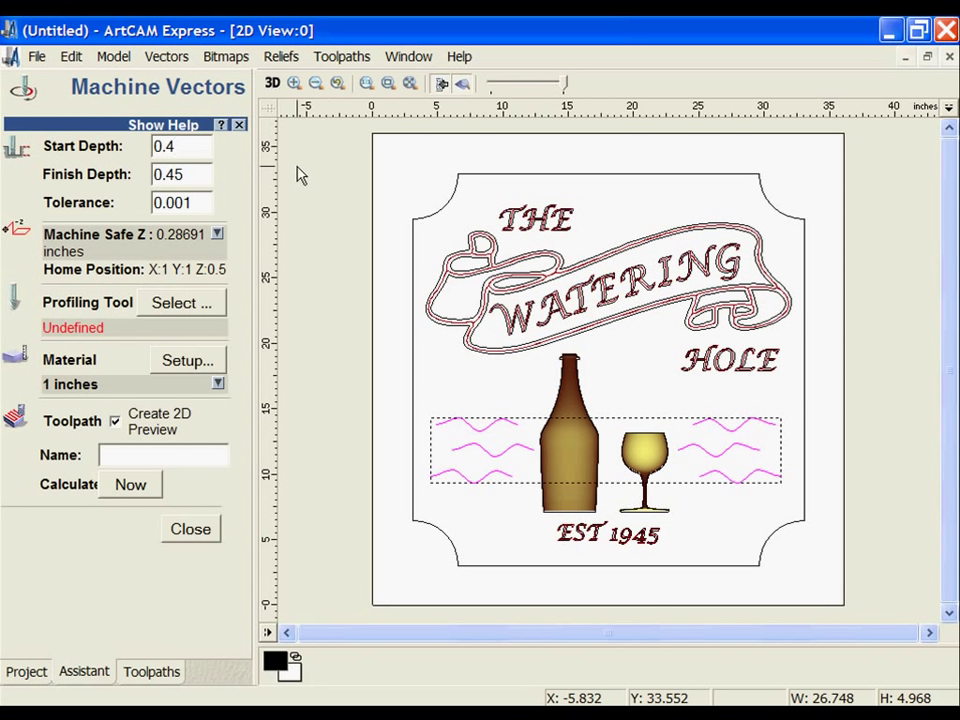
Step: Choose the Ball Nose 1/4 Inch from the 3D finishing tools for machining the waves
{"action": "left_click", "coordinate": [197, 304]}
{"action": "left_click_drag", "start_coordinate": [415, 347], "coordinate": [390, 417]}
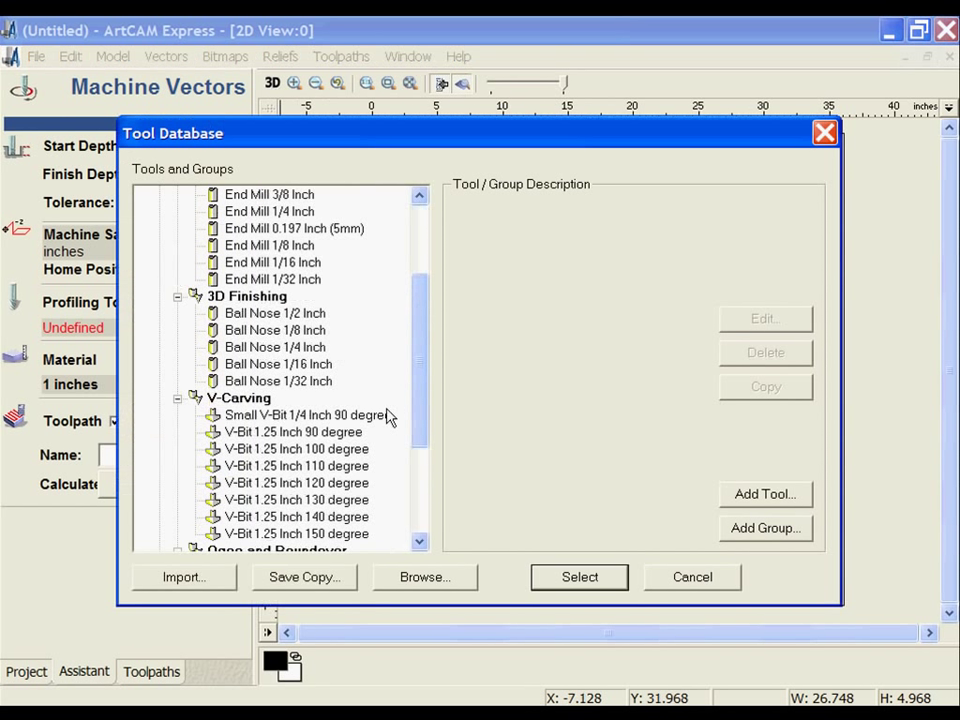
{"action": "left_click", "coordinate": [290, 345]}
{"action": "left_click", "coordinate": [580, 575]}
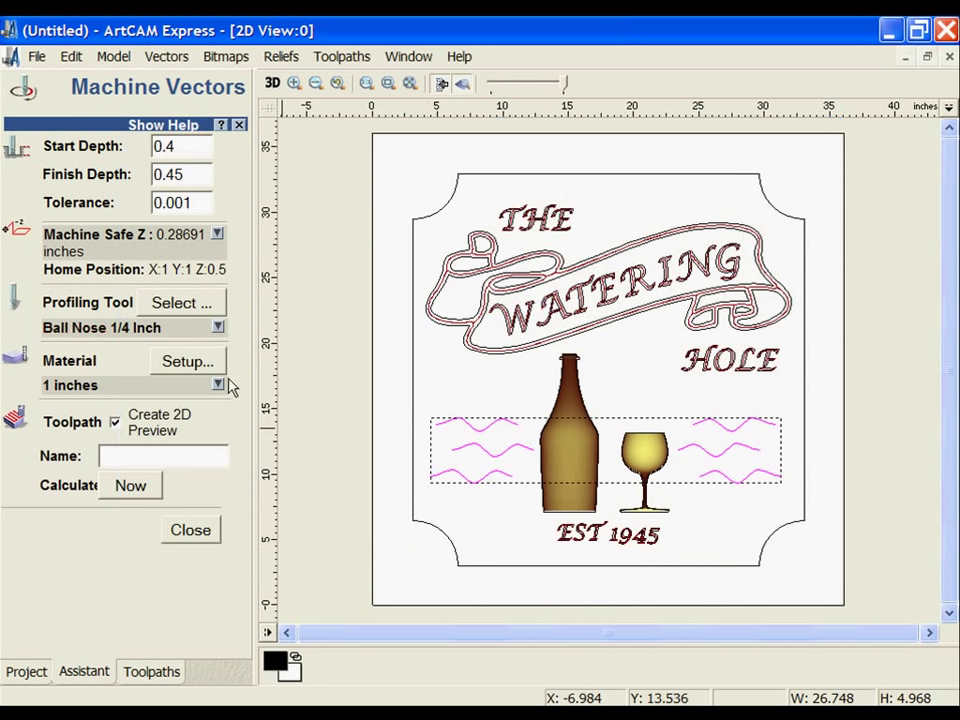
Step: Calculate the Machine Vectors toolpath for the waves and simulate it in the 3D view
{"action": "left_click", "coordinate": [131, 487]}
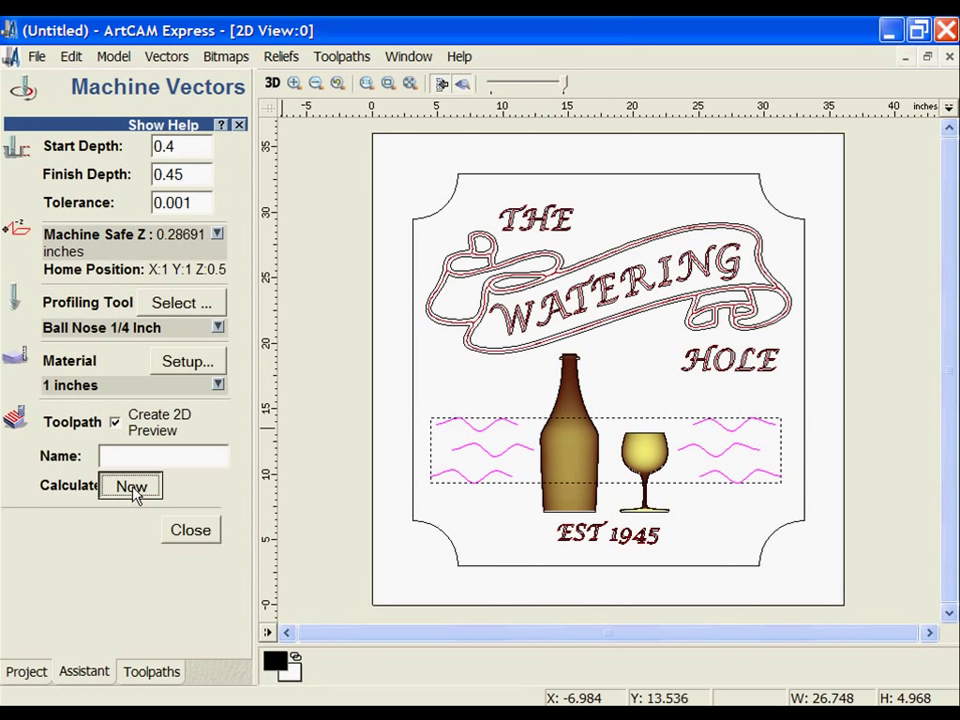
{"action": "left_click", "coordinate": [190, 533]}
{"action": "left_click", "coordinate": [24, 543]}
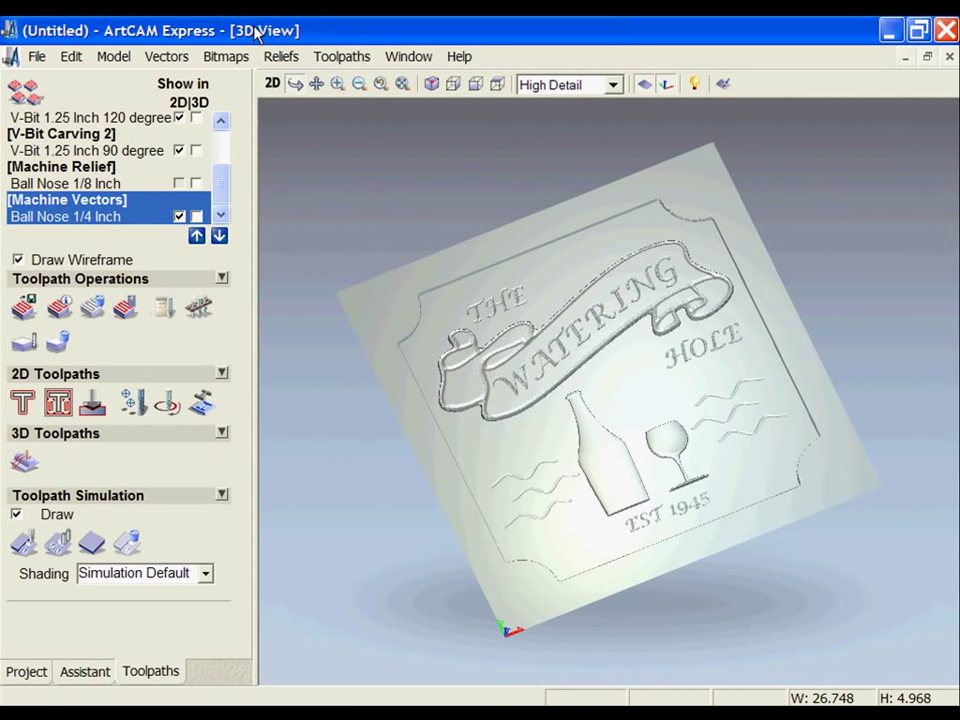
Step: Set up a profiling toolpath on the sign's outer border using the Roman Ogee 1/4 inch tool
{"action": "left_click", "coordinate": [270, 83]}
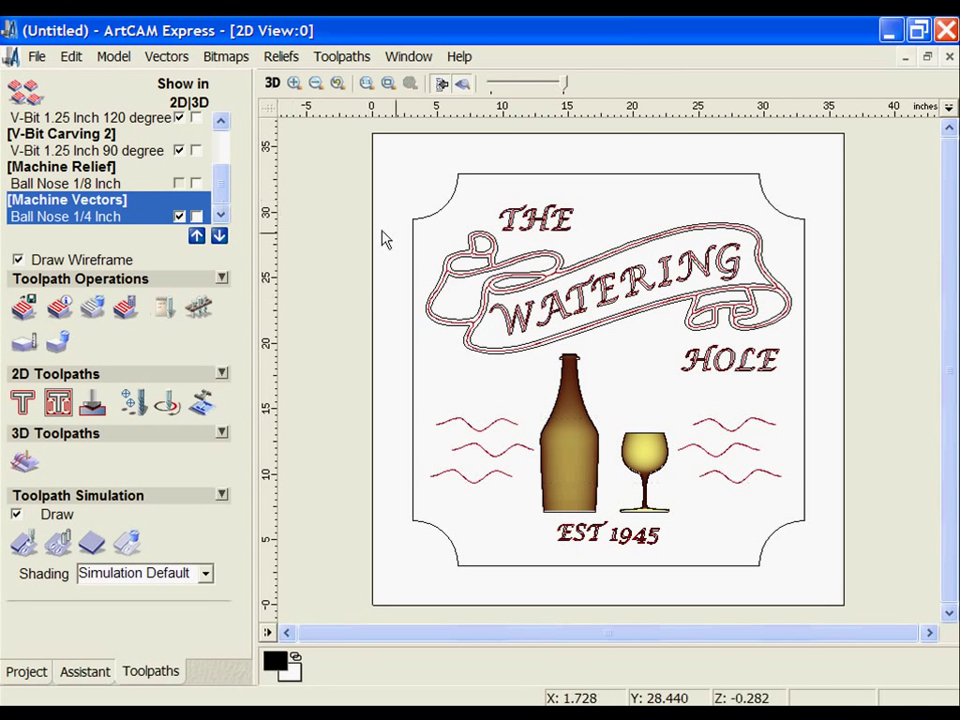
{"action": "left_click", "coordinate": [412, 226]}
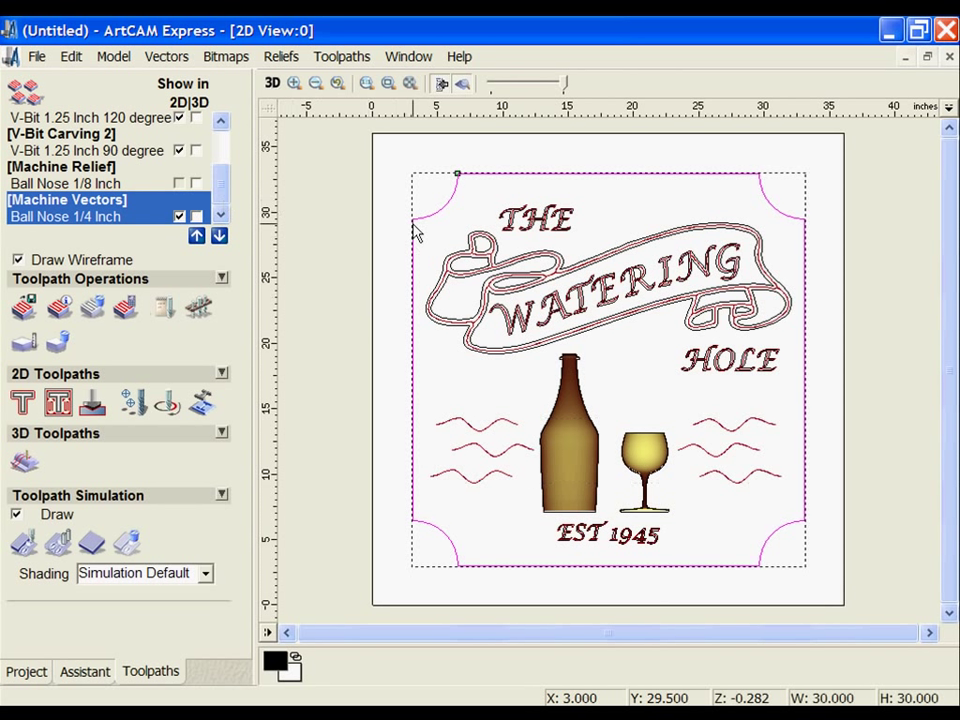
{"action": "left_click", "coordinate": [23, 402]}
{"action": "scroll", "coordinate": [240, 298], "scroll_direction": "down", "scroll_amount": 3}
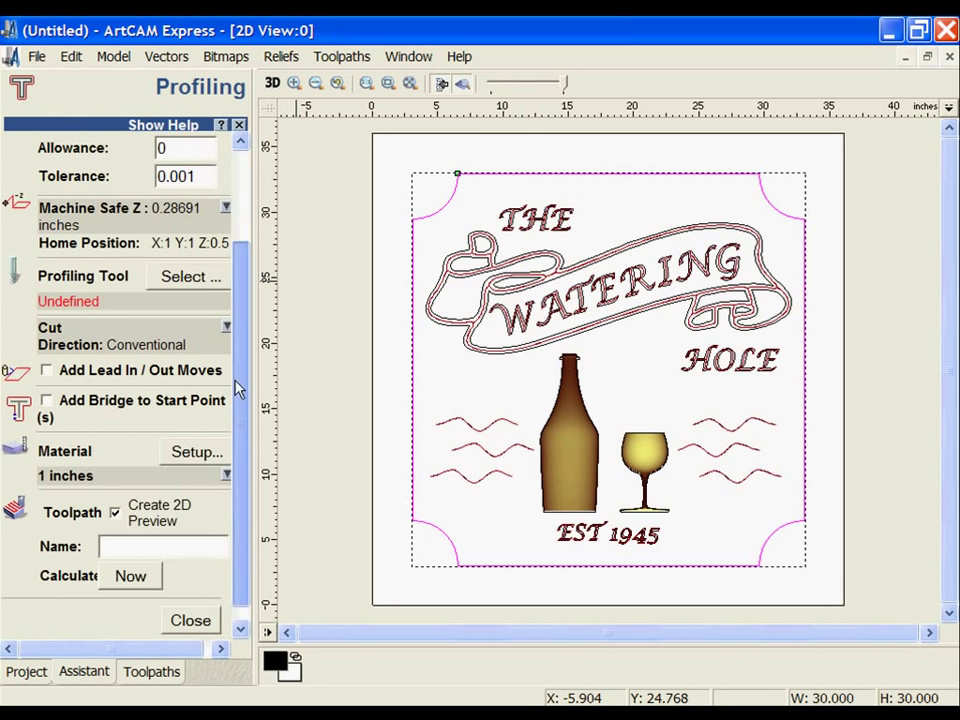
{"action": "left_click", "coordinate": [200, 278]}
{"action": "scroll", "coordinate": [380, 360], "scroll_direction": "down", "scroll_amount": 3}
{"action": "scroll", "coordinate": [408, 400], "scroll_direction": "down", "scroll_amount": 4}
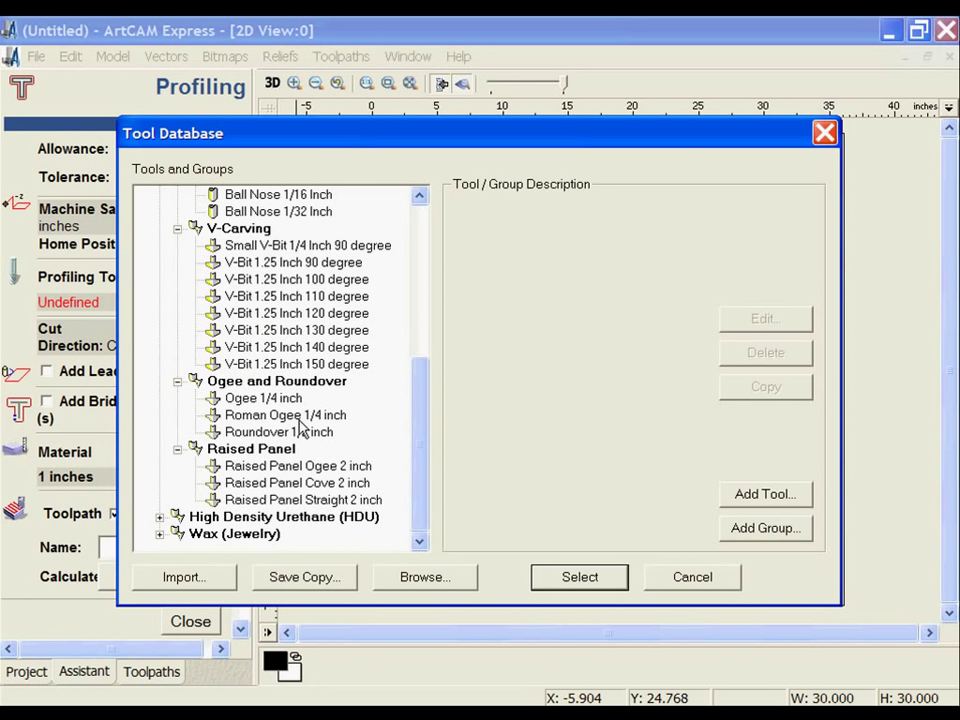
{"action": "left_click", "coordinate": [260, 415]}
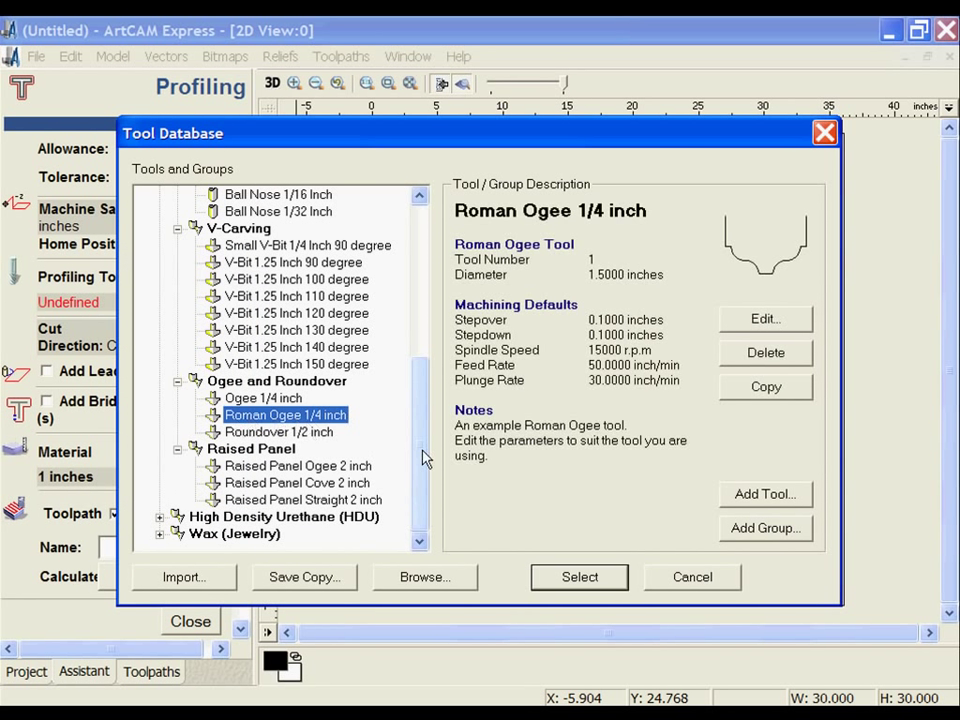
{"action": "left_click", "coordinate": [578, 580]}
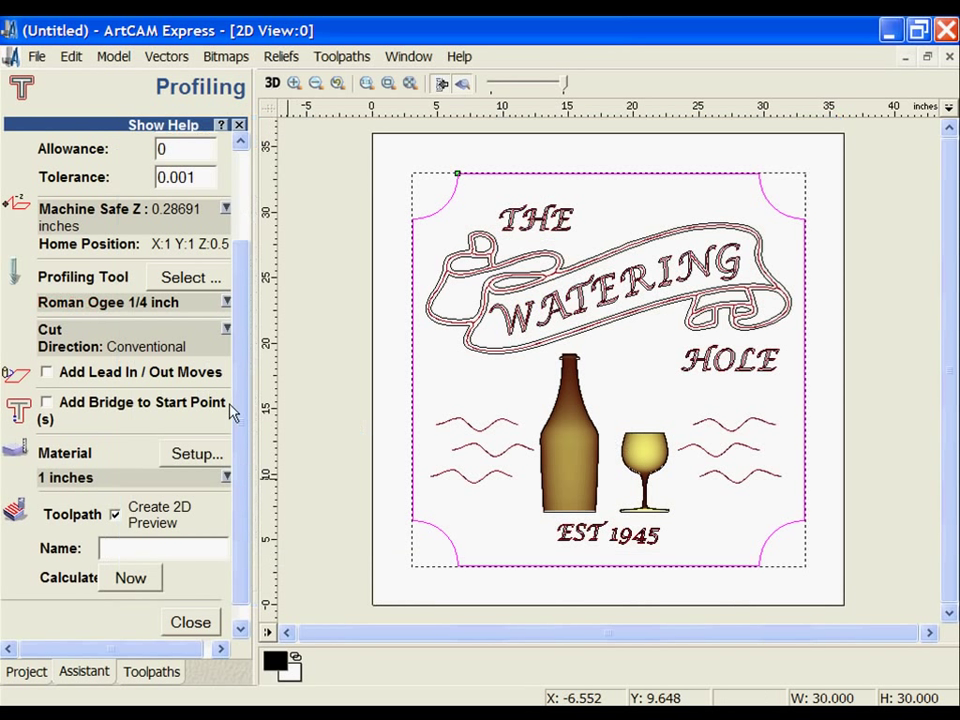
Step: Calculate the border's profile toolpath with a tool stepdown of 0.25 inches and simulate it in the 3D view
{"action": "left_click", "coordinate": [226, 304]}
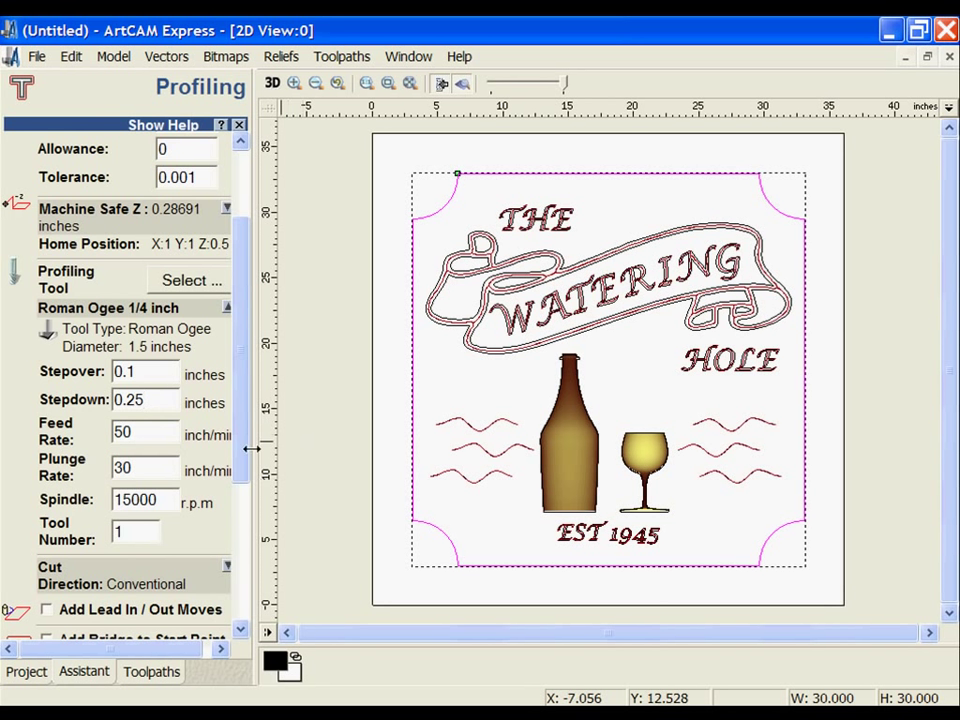
{"action": "left_click_drag", "start_coordinate": [242, 446], "coordinate": [189, 606]}
{"action": "left_click", "coordinate": [131, 573]}
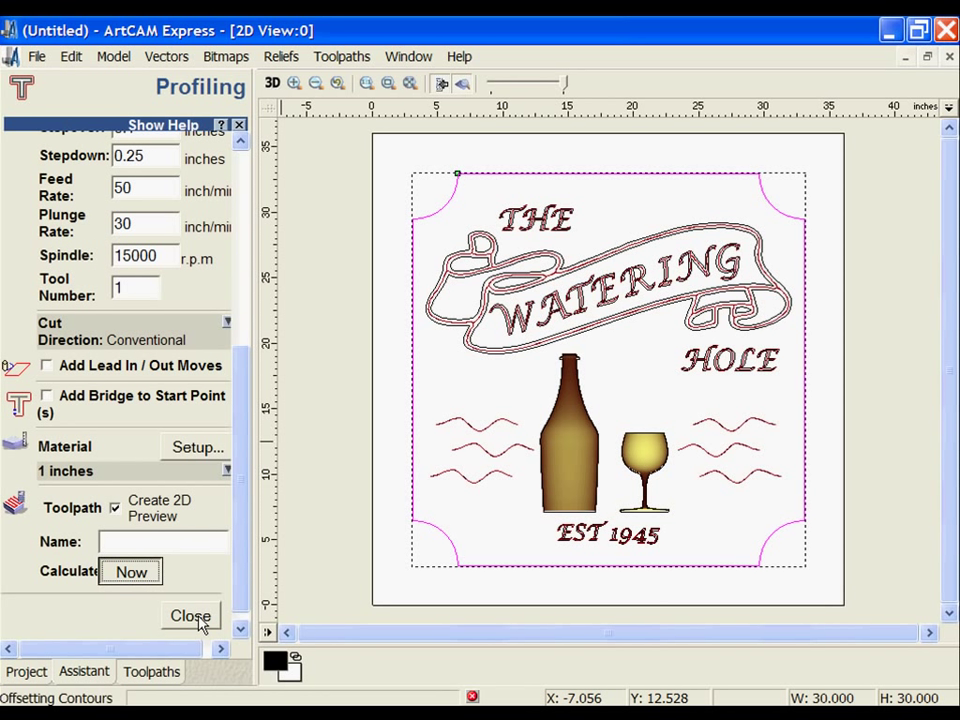
{"action": "left_click", "coordinate": [192, 616]}
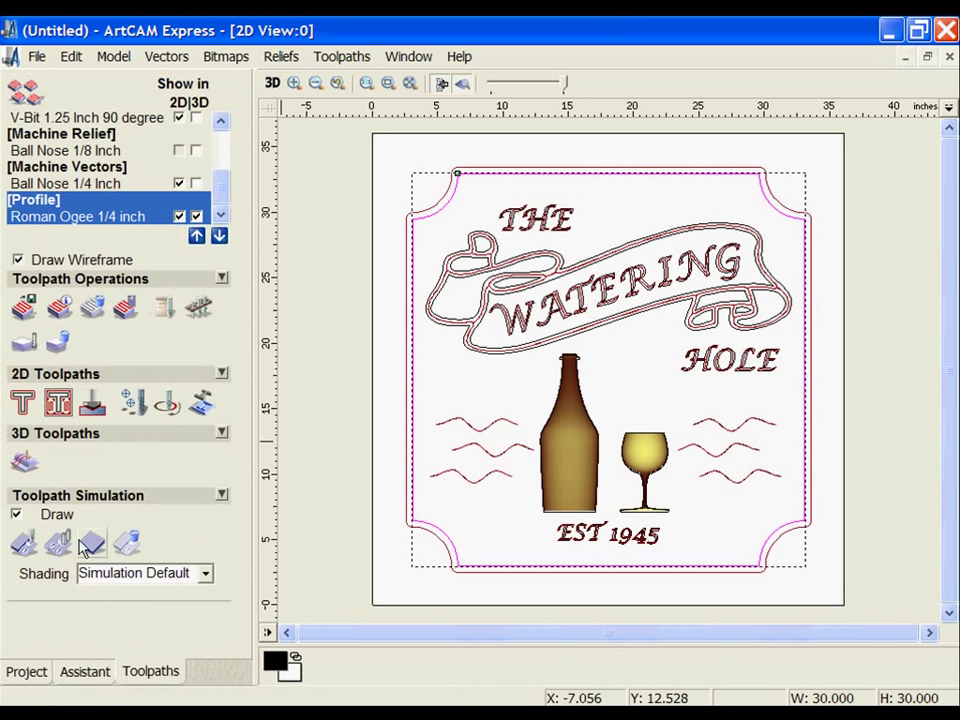
{"action": "left_click", "coordinate": [20, 541]}
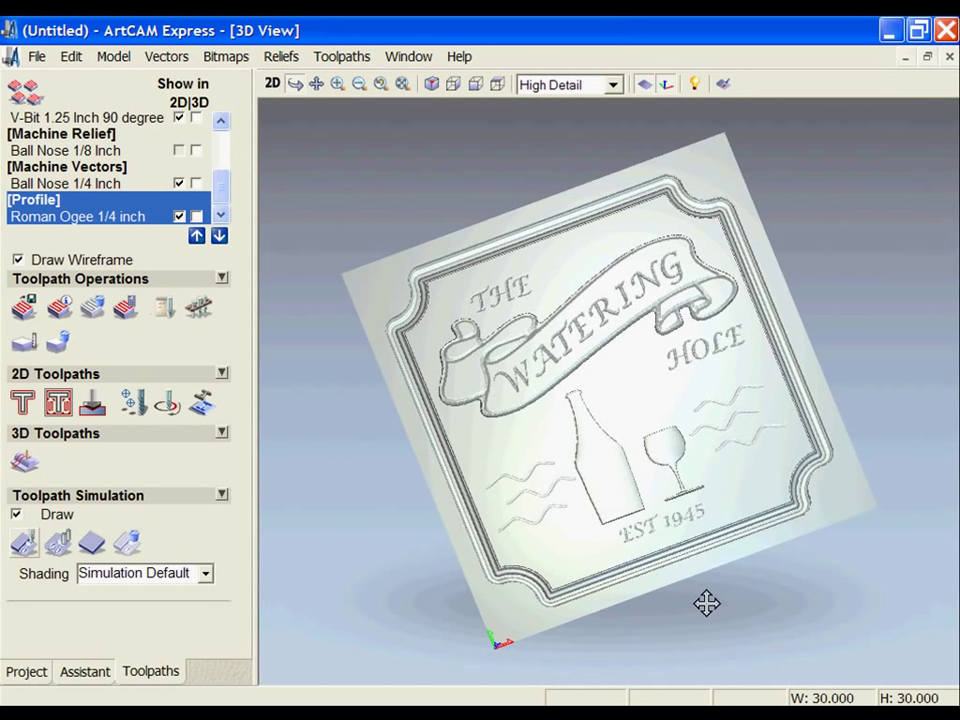
{"action": "left_click_drag", "start_coordinate": [709, 527], "coordinate": [698, 483]}
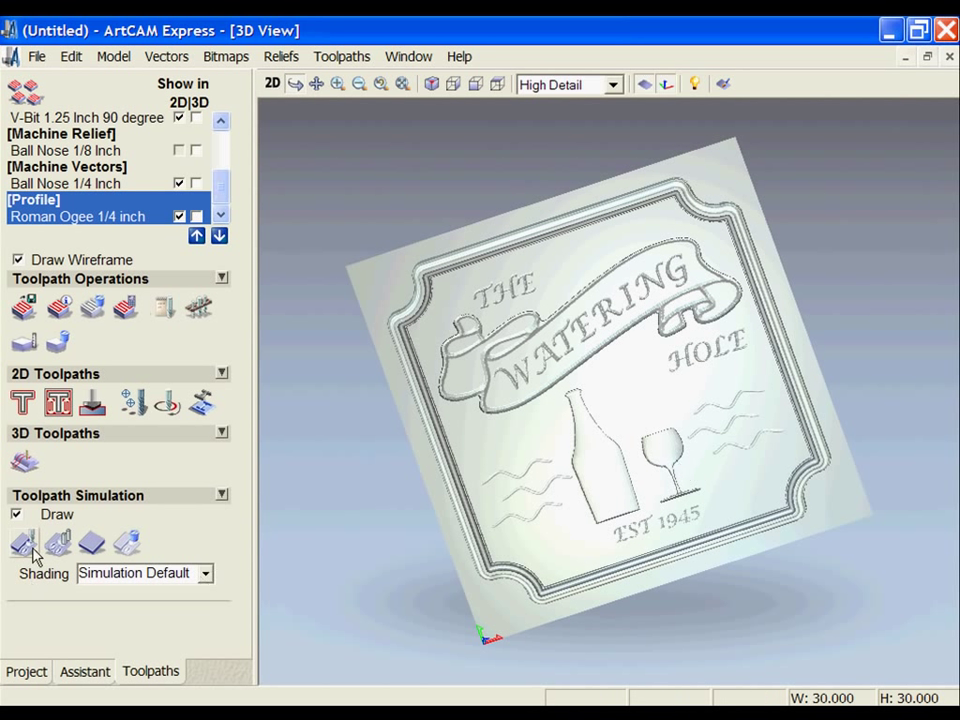
Step: Apply the wood 01 horizontal shading to the simulated sign and inspect the carved details
{"action": "left_click", "coordinate": [181, 584]}
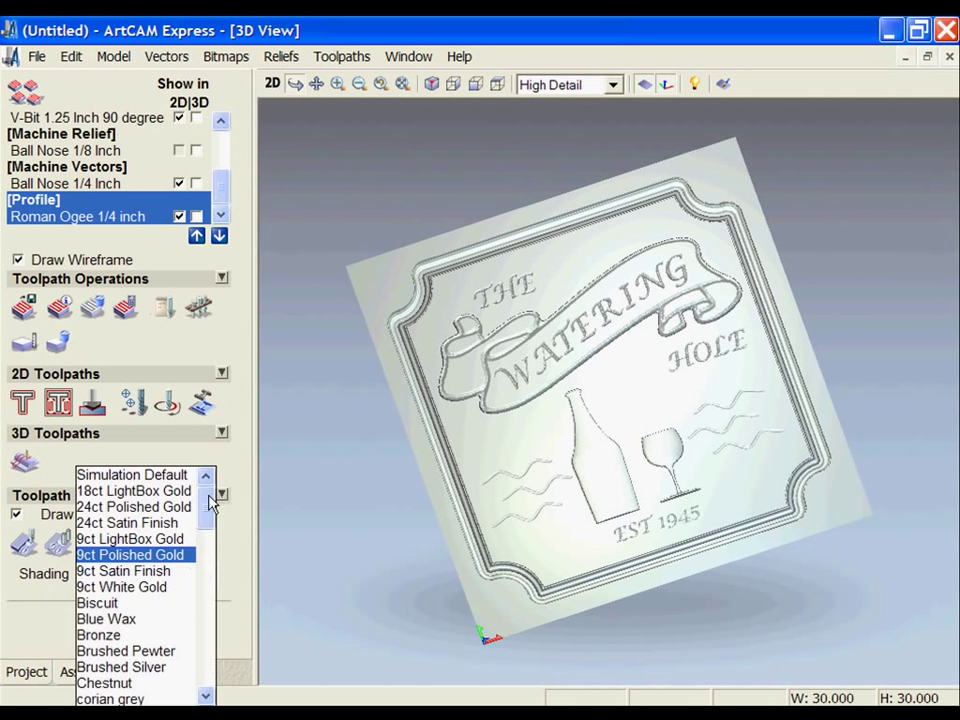
{"action": "left_click_drag", "start_coordinate": [206, 500], "coordinate": [207, 580]}
{"action": "left_click", "coordinate": [160, 537]}
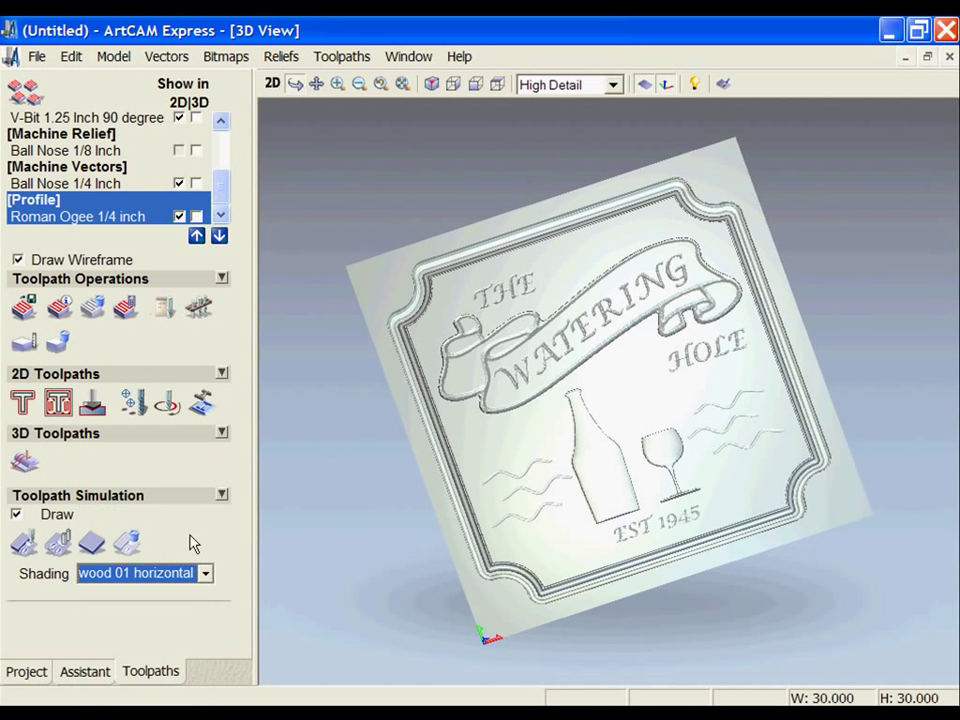
{"action": "left_click_drag", "start_coordinate": [644, 531], "coordinate": [649, 476]}
{"action": "scroll", "coordinate": [649, 476], "scroll_direction": "up", "scroll_amount": 3}
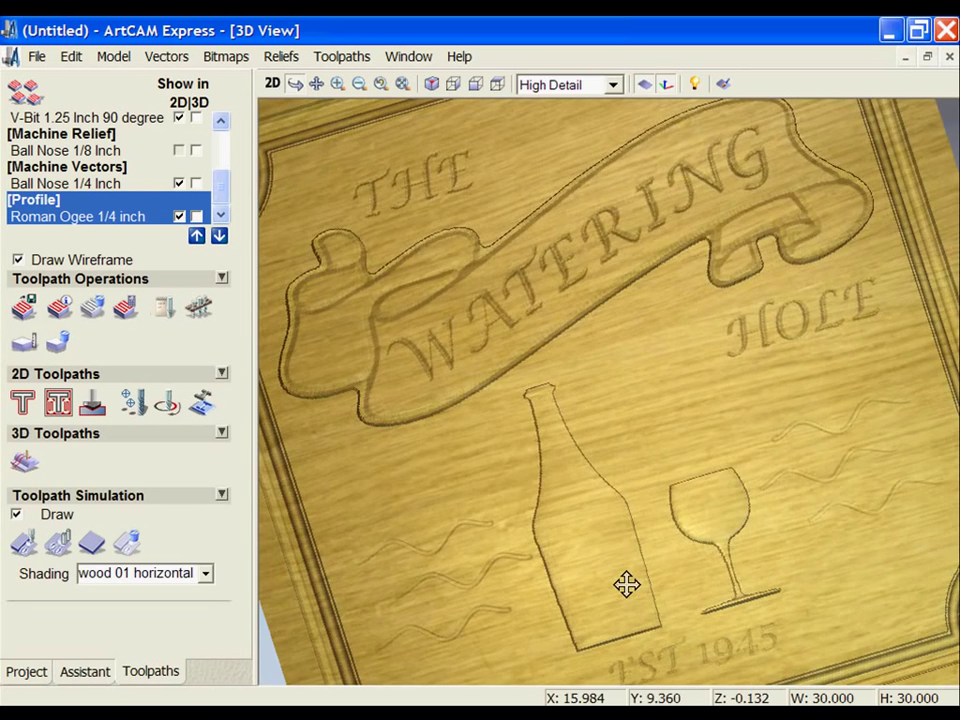
{"action": "scroll", "coordinate": [607, 592], "scroll_direction": "down", "scroll_amount": 3}
{"action": "left_click_drag", "start_coordinate": [607, 592], "coordinate": [579, 664]}
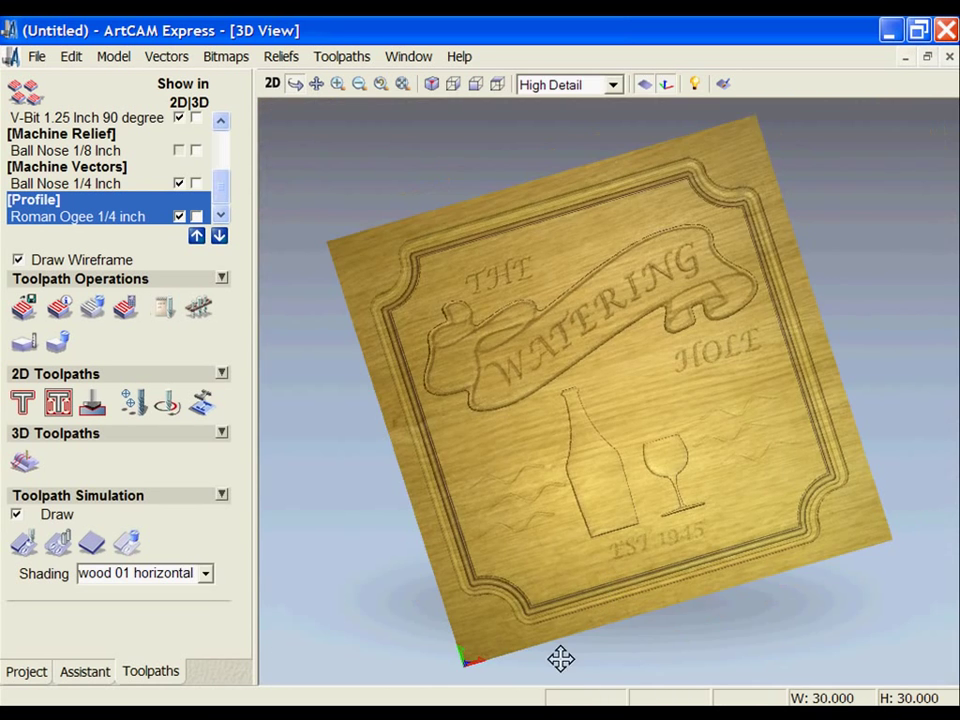